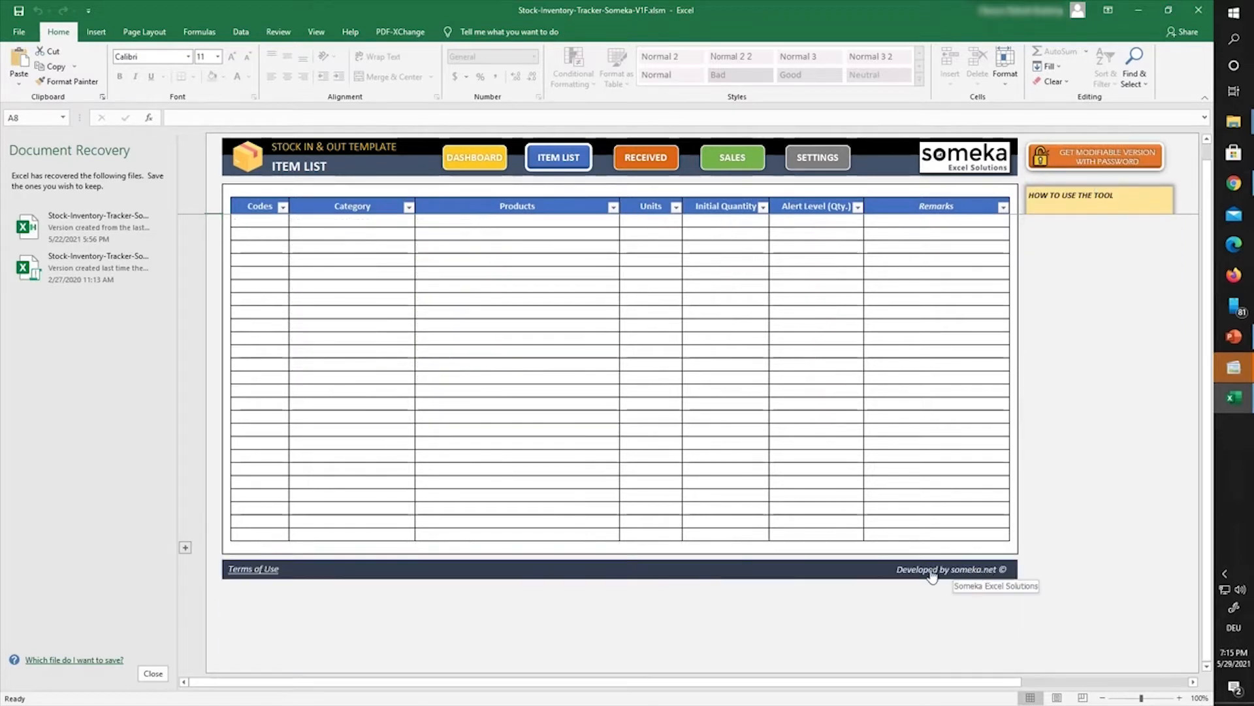
Step: Try editing an Item List cell, dismiss the protection warning, then bring up the Unprotect Sheet password prompt
{"action": "double_click", "coordinate": [787, 570]}
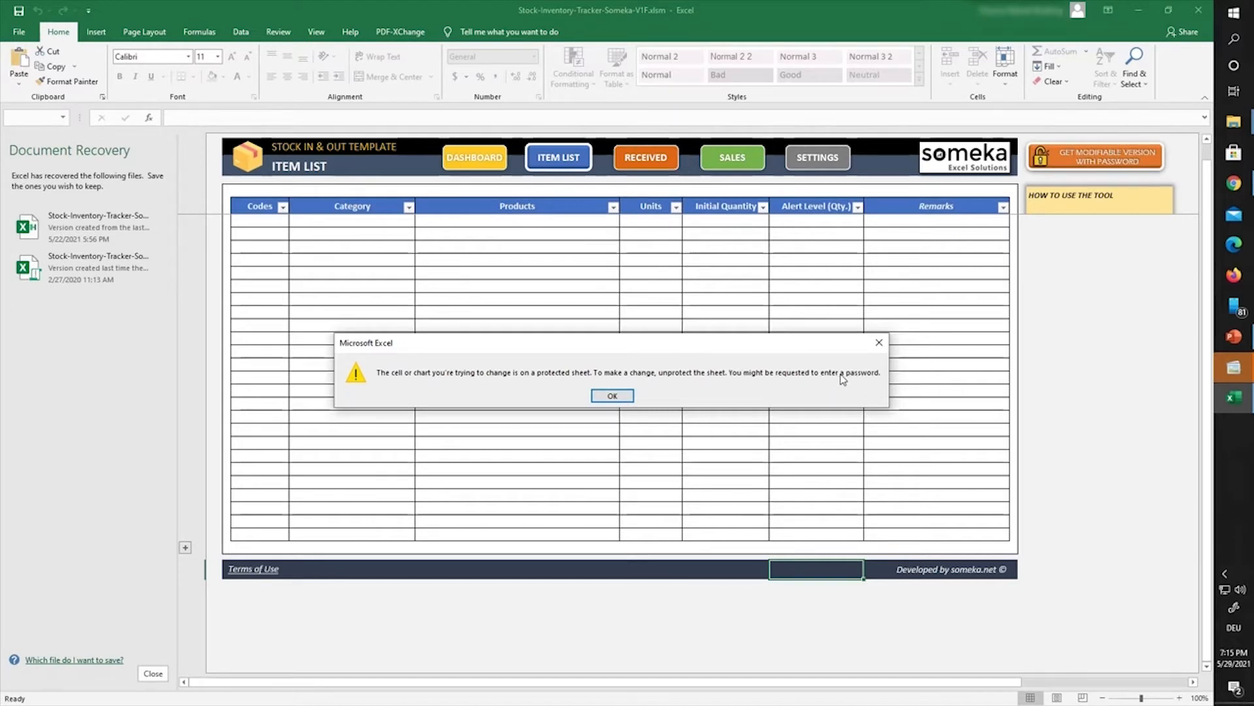
{"action": "left_click", "coordinate": [618, 397]}
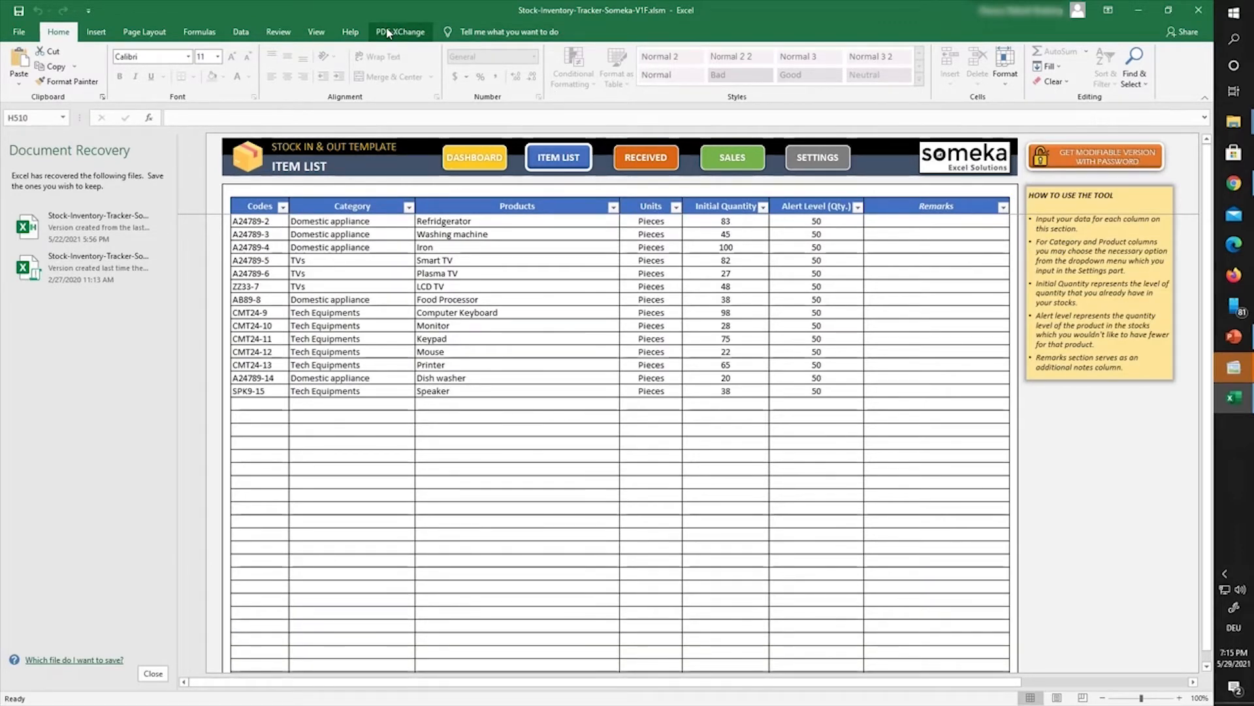
{"action": "left_click", "coordinate": [268, 34]}
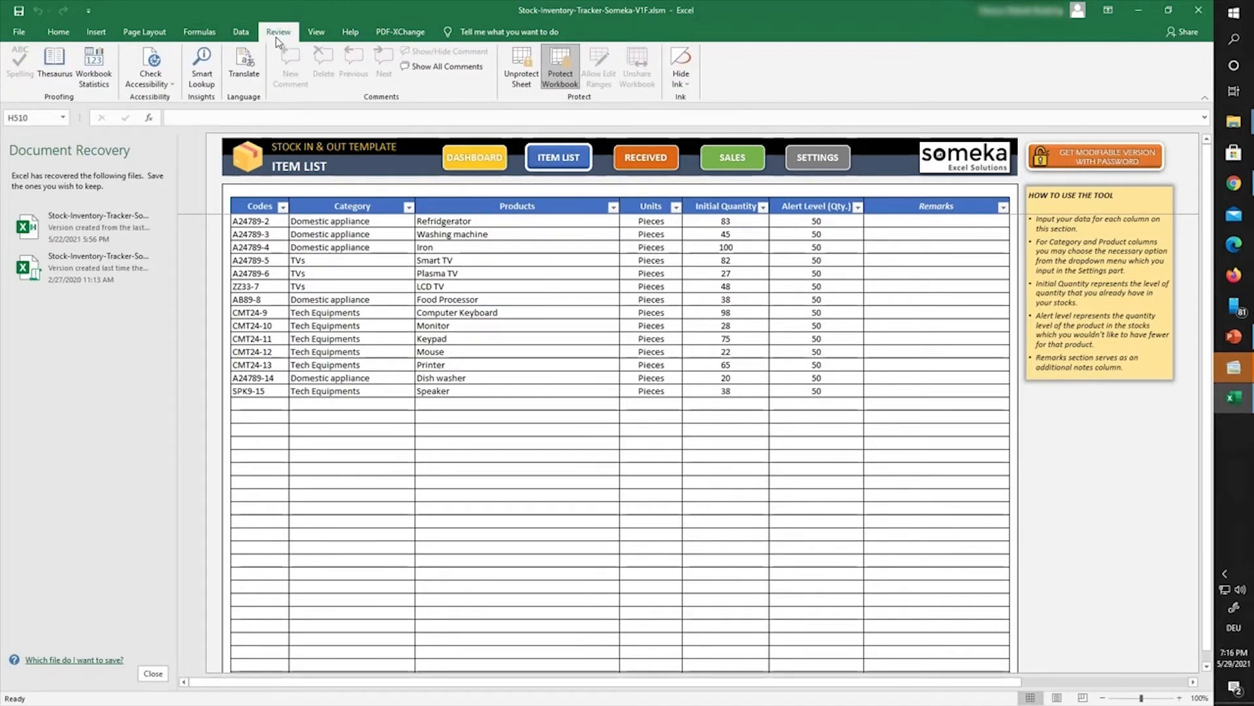
{"action": "left_click", "coordinate": [521, 65]}
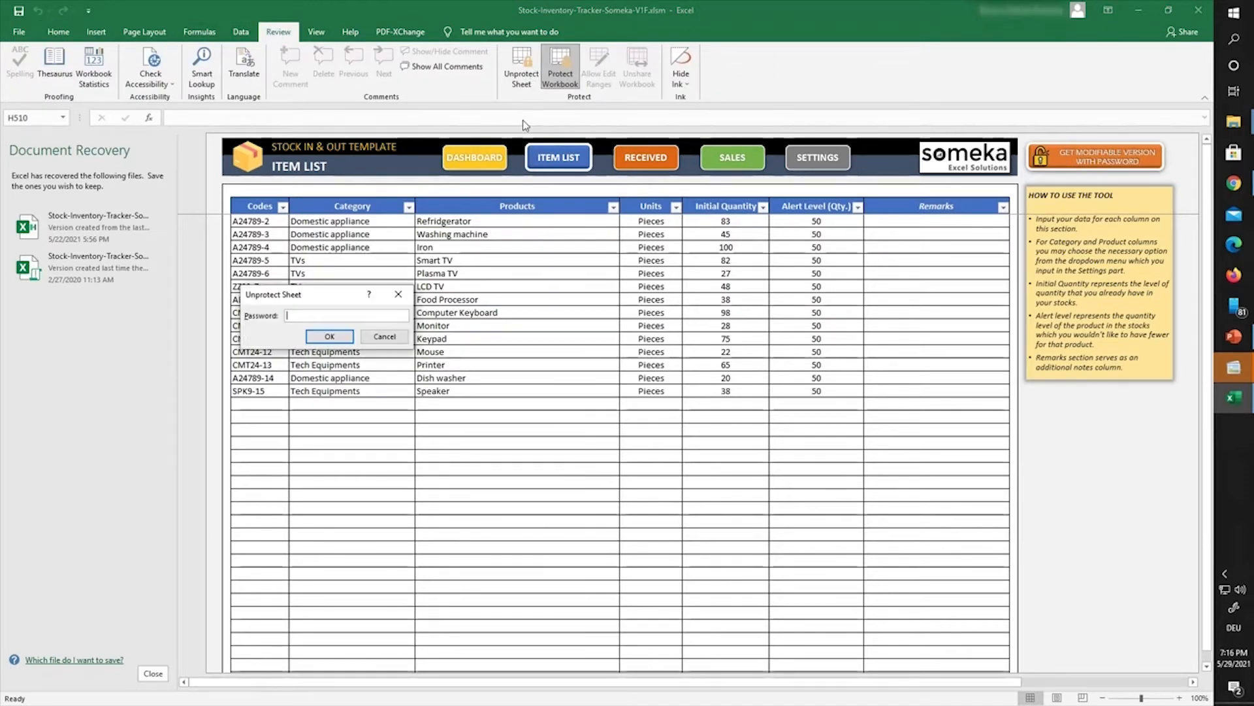
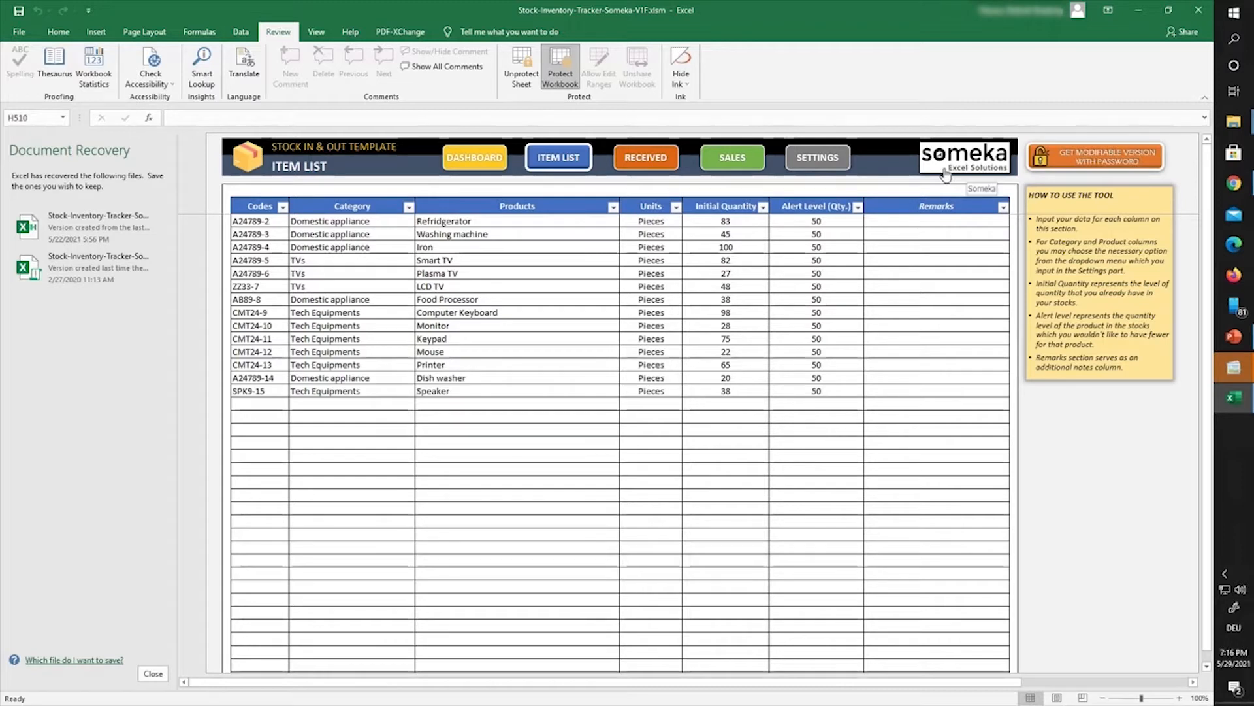
{"action": "left_click", "coordinate": [913, 157]}
{"action": "double_click", "coordinate": [913, 157]}
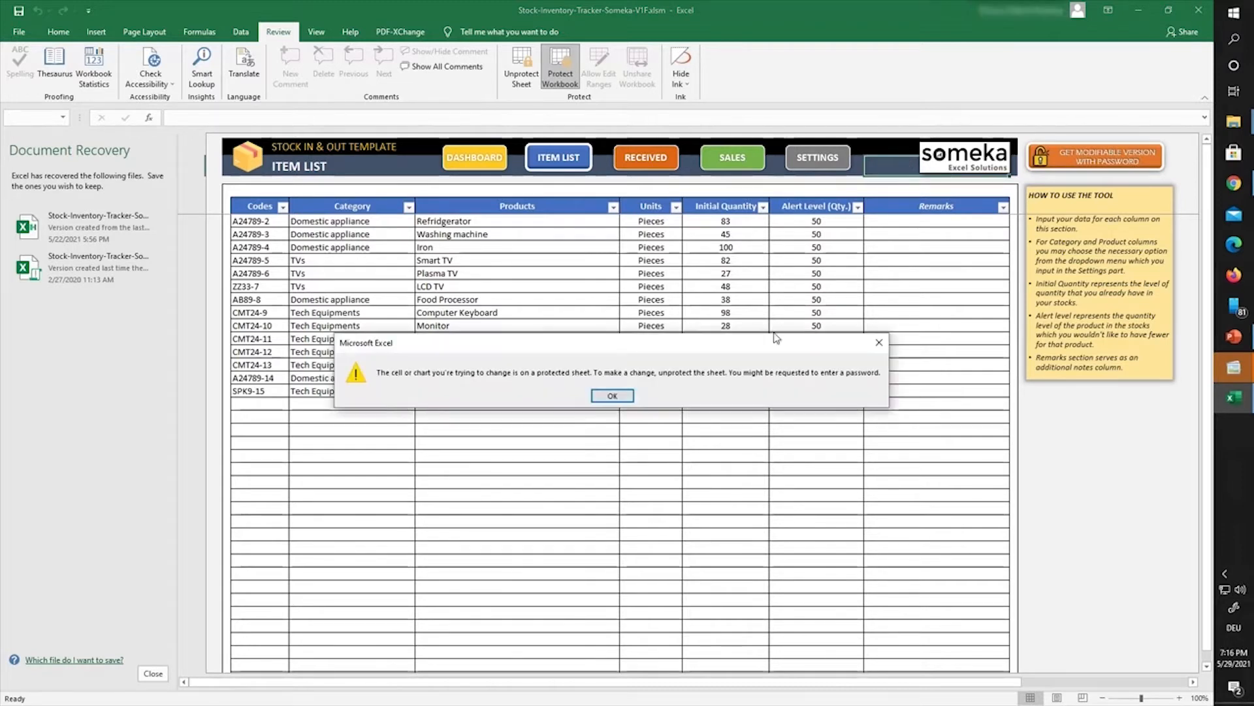
{"action": "left_click", "coordinate": [607, 395]}
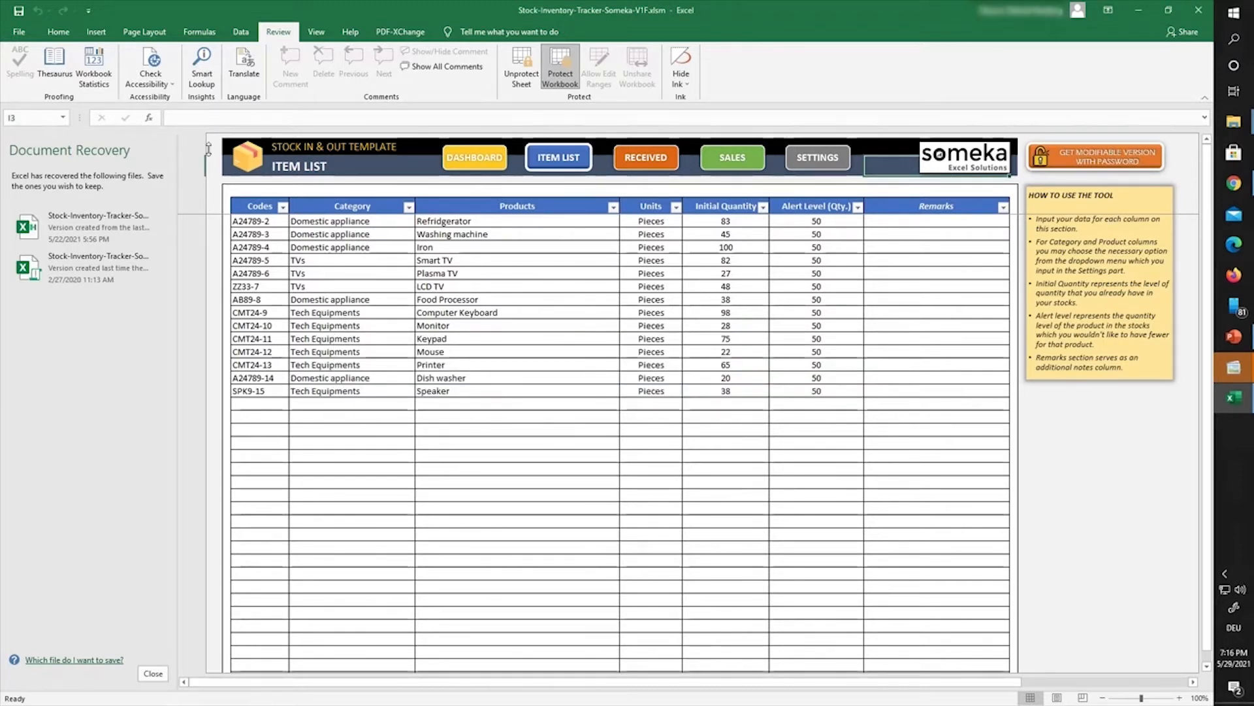
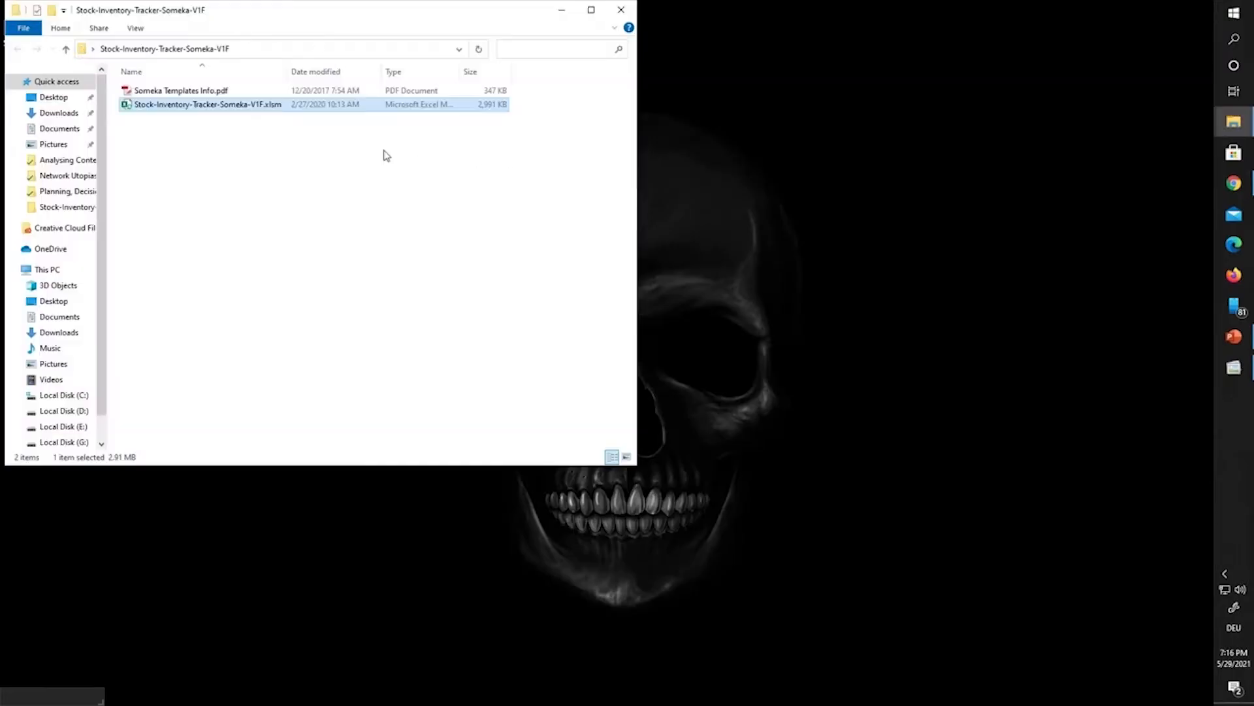
Step: Create a new folder named Test on the desktop
{"action": "left_click_drag", "start_coordinate": [316, 17], "coordinate": [546, 84]}
{"action": "right_click", "coordinate": [187, 146]}
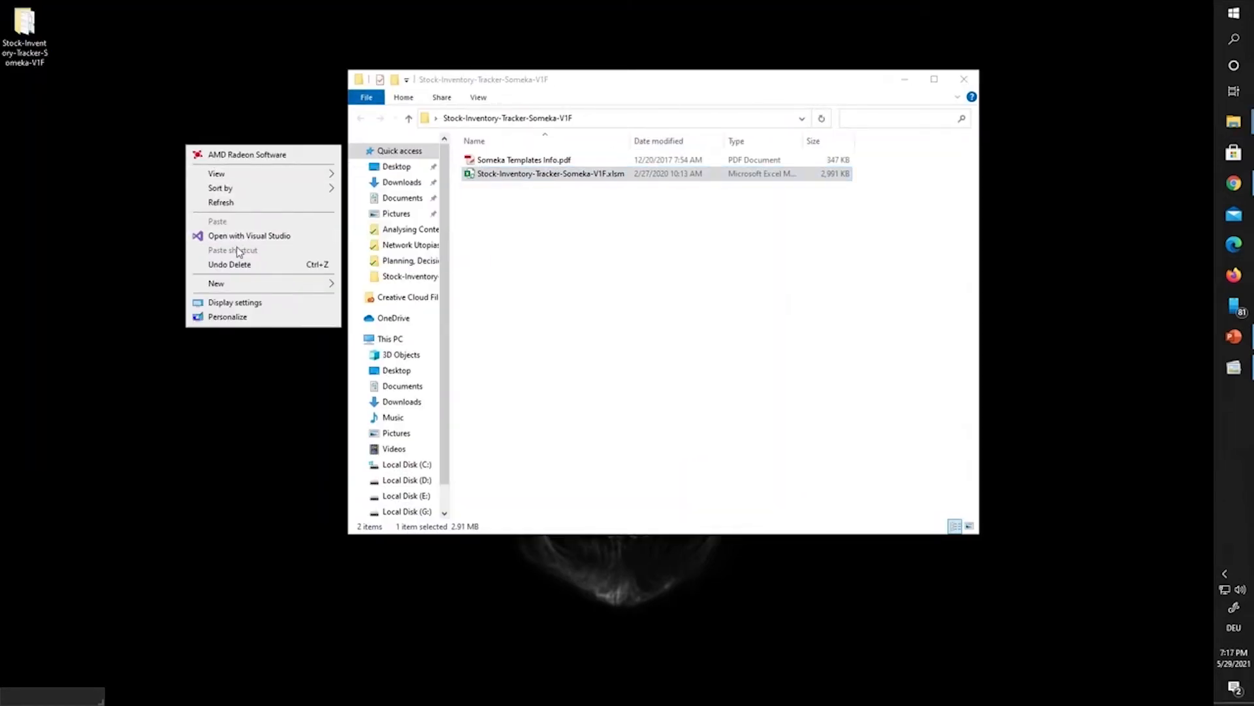
{"action": "mouse_move", "coordinate": [252, 286]}
{"action": "left_click", "coordinate": [356, 285]}
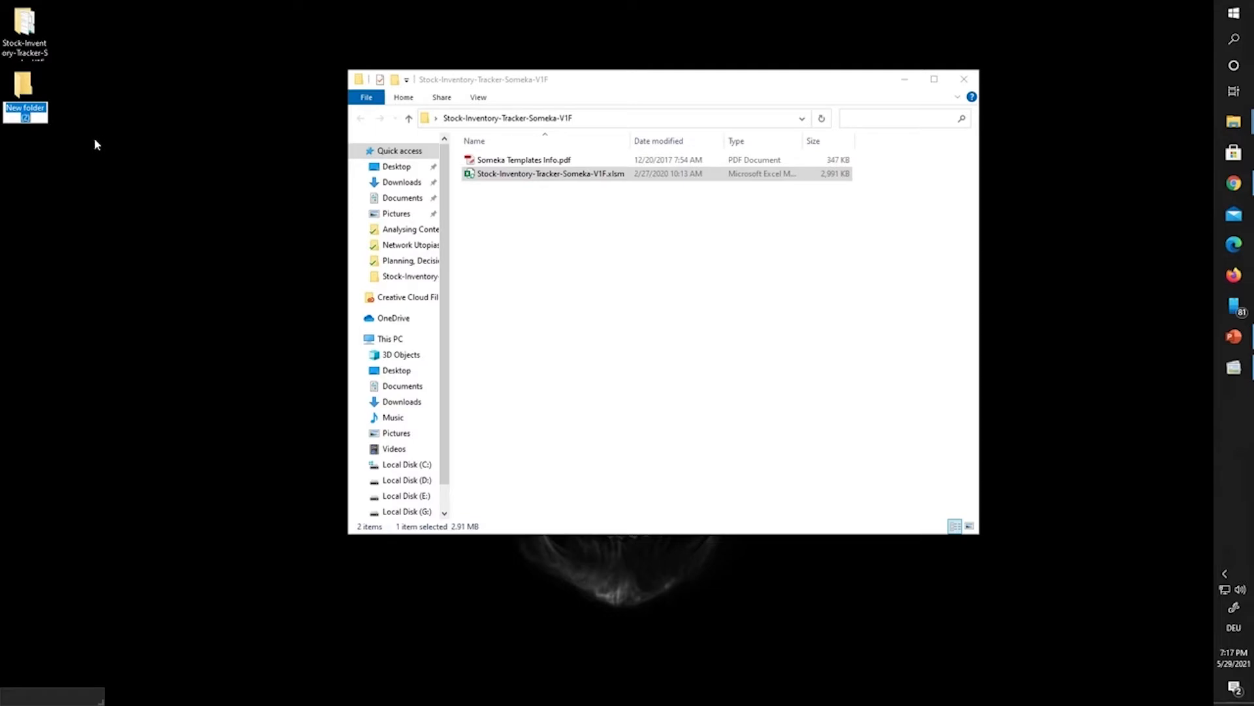
{"action": "type", "text": "Test"}
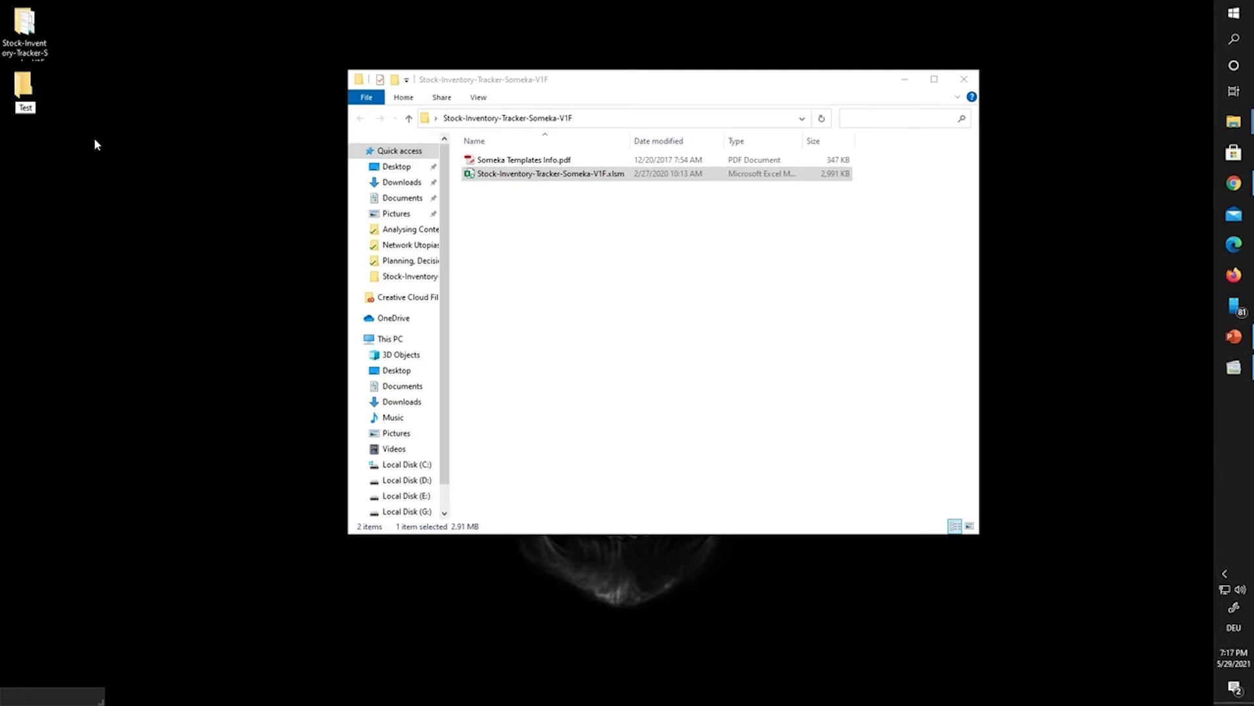
{"action": "key", "text": "Return"}
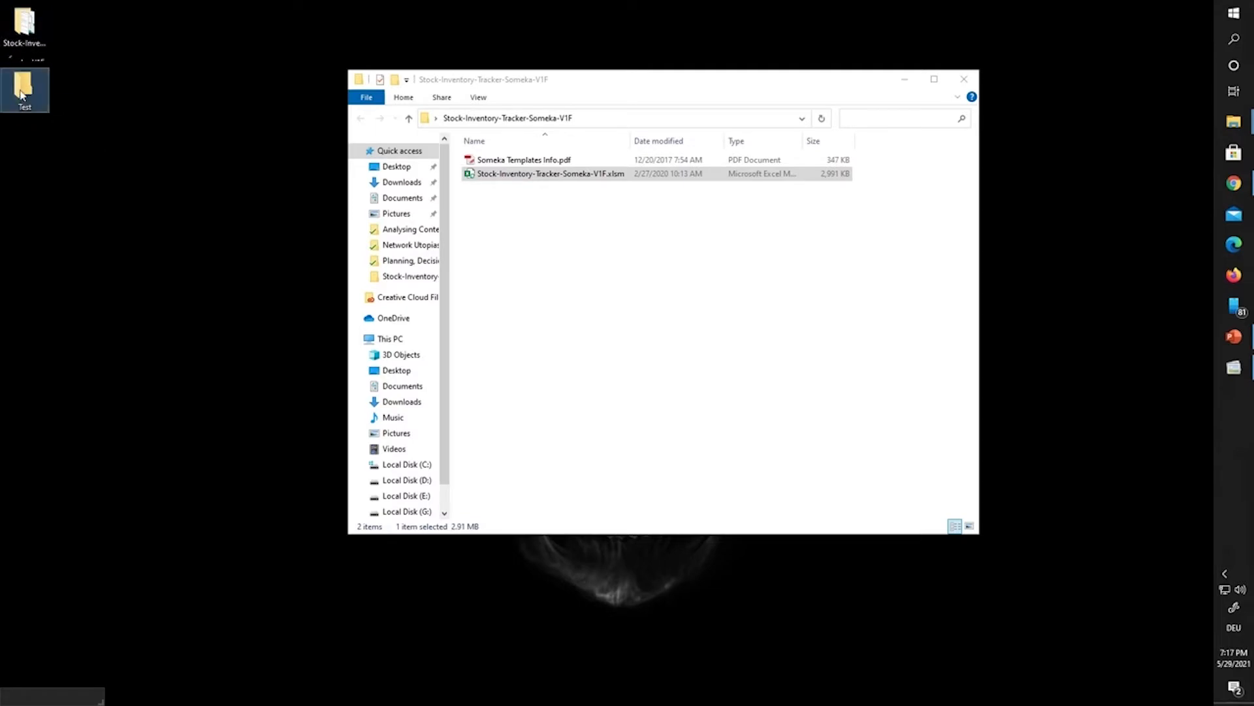
Step: Copy Stock-Inventory-Tracker-Someka-V1F.xlsm and paste it into the Test folder
{"action": "double_click", "coordinate": [20, 99]}
{"action": "left_click", "coordinate": [546, 175]}
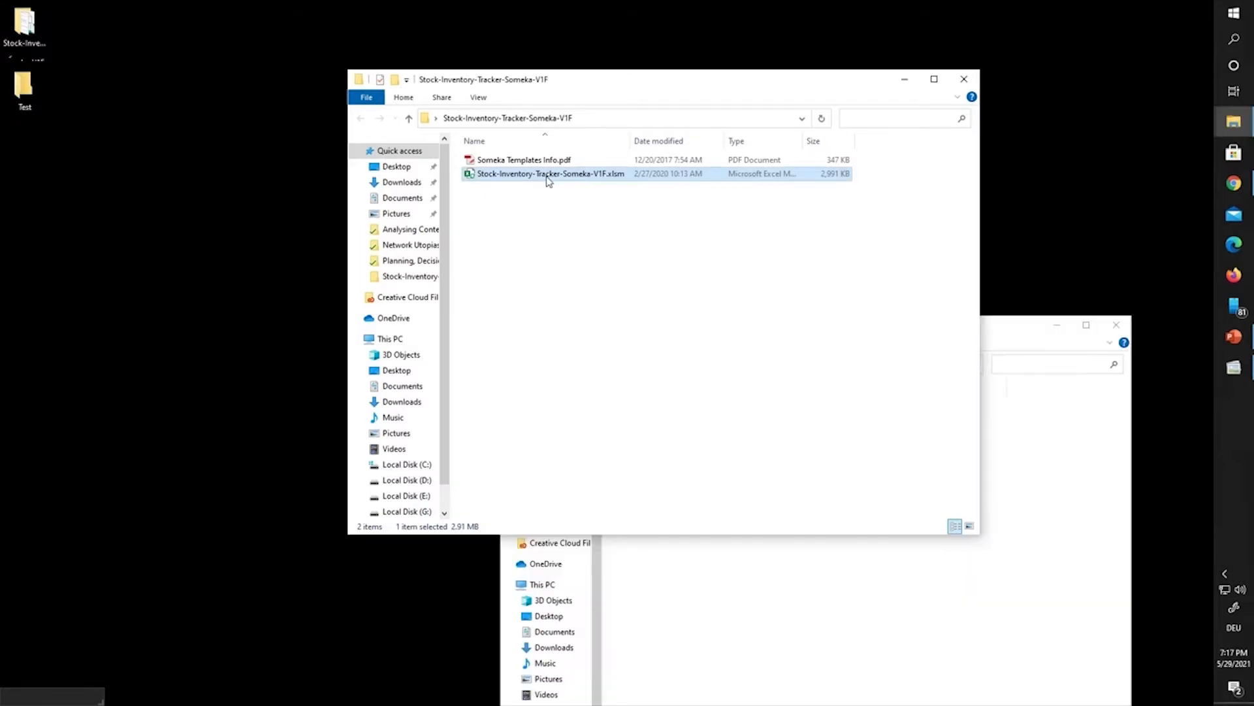
{"action": "right_click", "coordinate": [547, 178]}
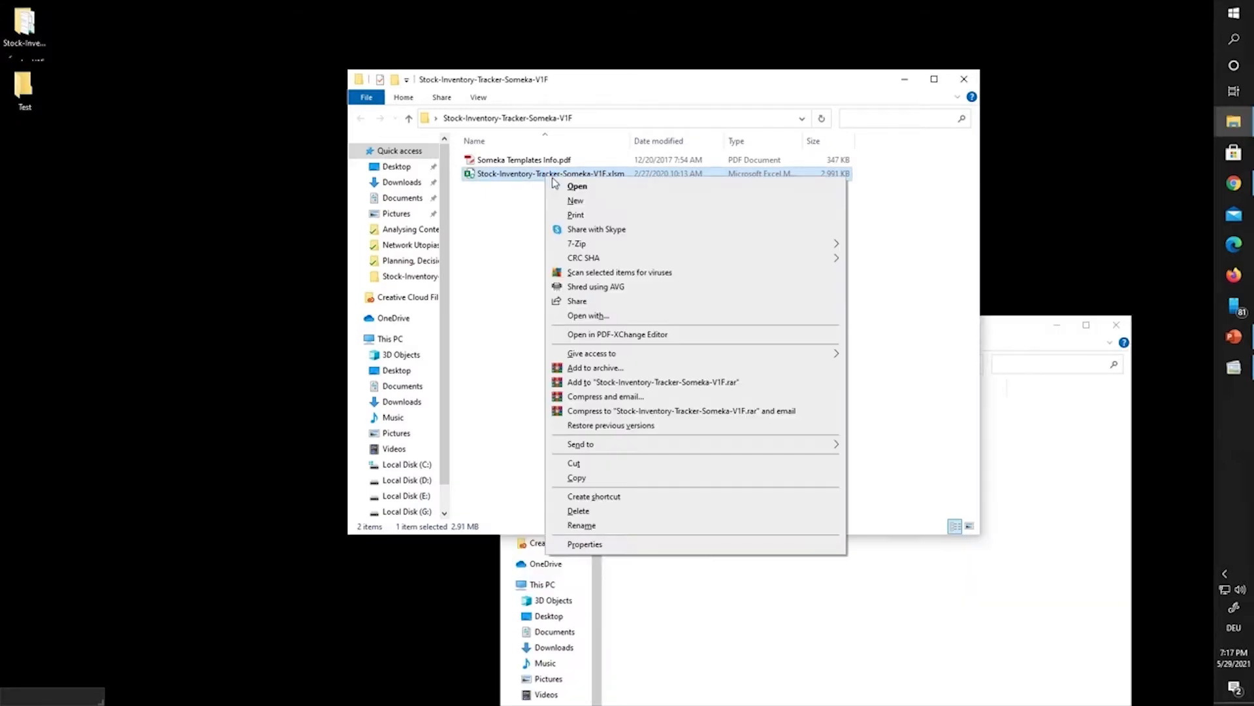
{"action": "left_click", "coordinate": [594, 478]}
{"action": "left_click", "coordinate": [742, 607]}
{"action": "right_click", "coordinate": [747, 486]}
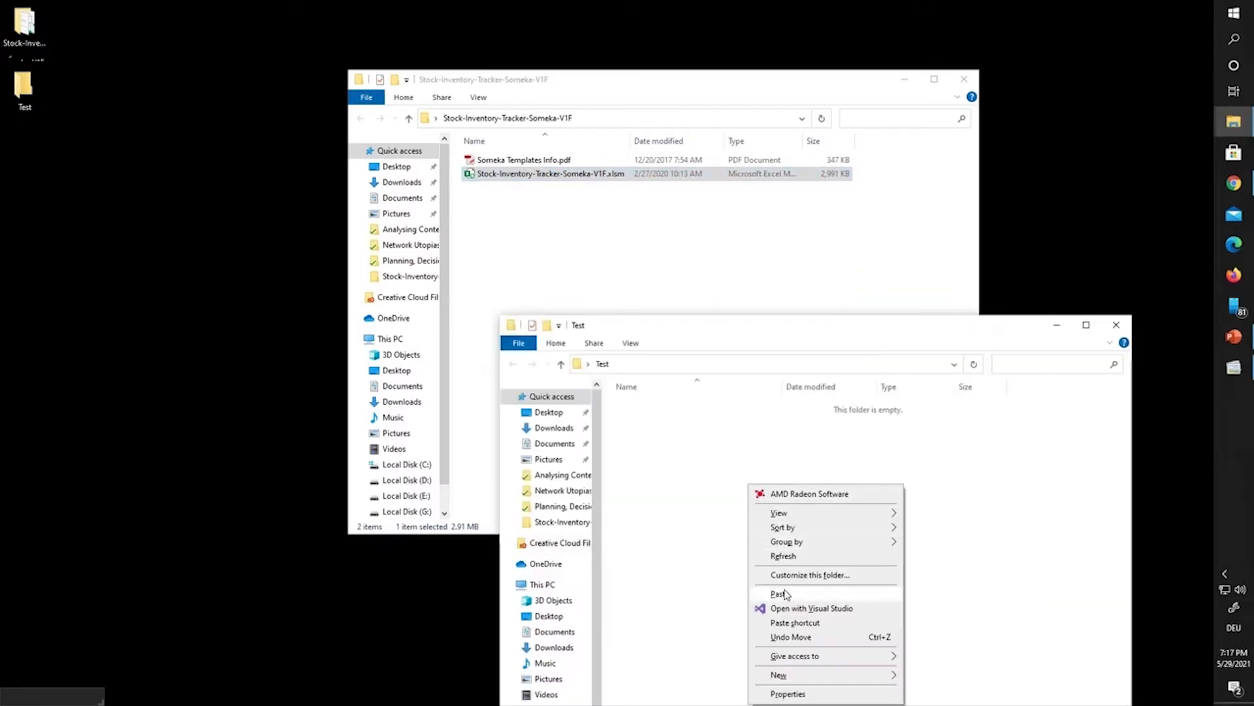
{"action": "left_click", "coordinate": [780, 594]}
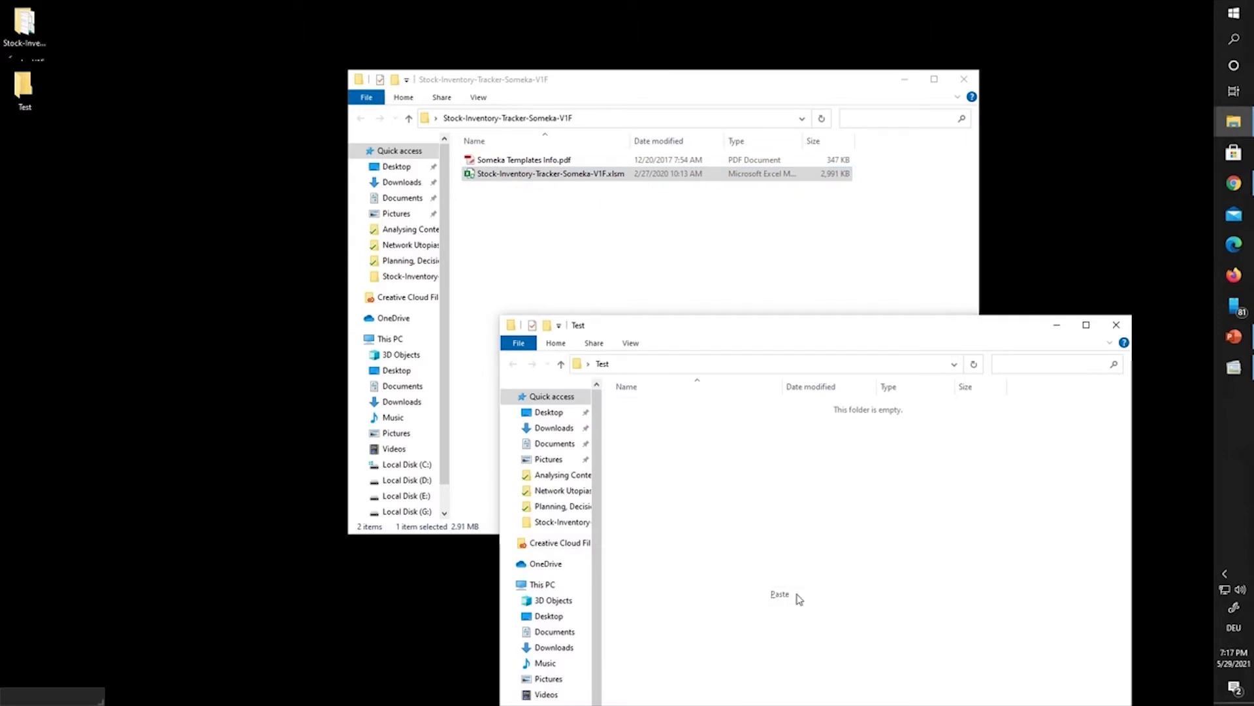
Step: Close both folder windows, refresh the desktop, and reopen the Test folder
{"action": "left_click", "coordinate": [964, 79]}
{"action": "left_click", "coordinate": [1117, 325]}
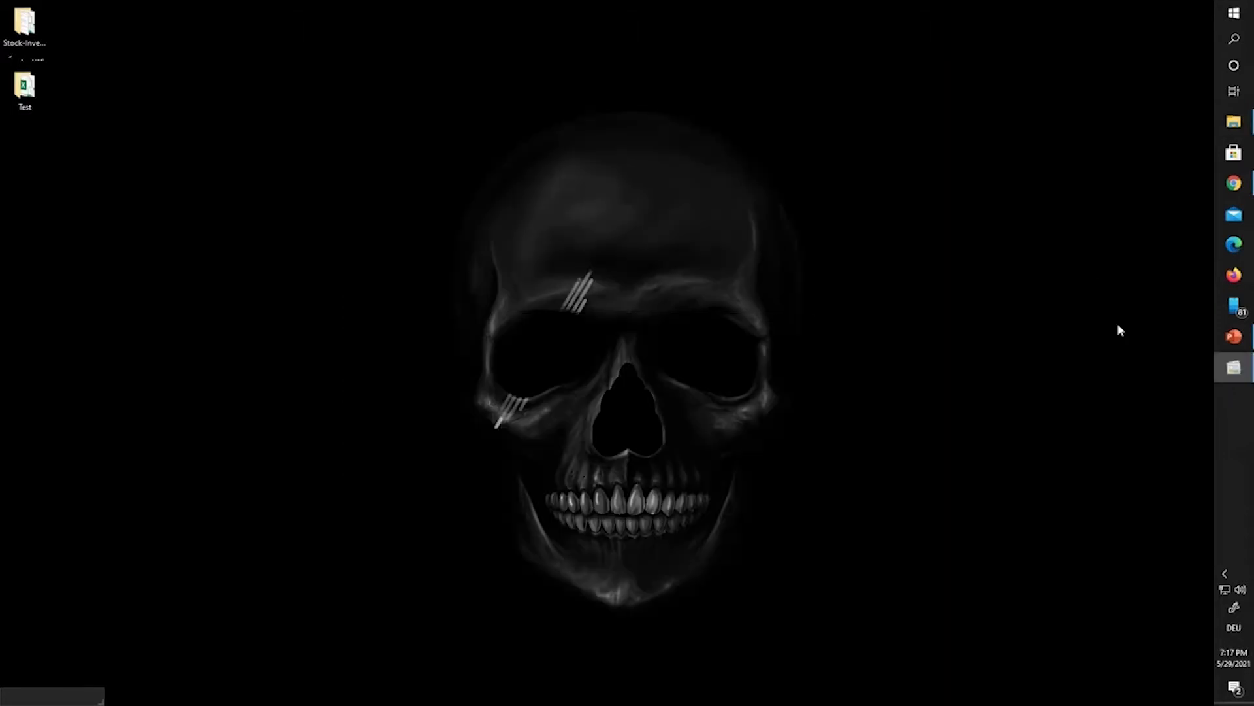
{"action": "right_click", "coordinate": [317, 73]}
{"action": "left_click", "coordinate": [386, 128]}
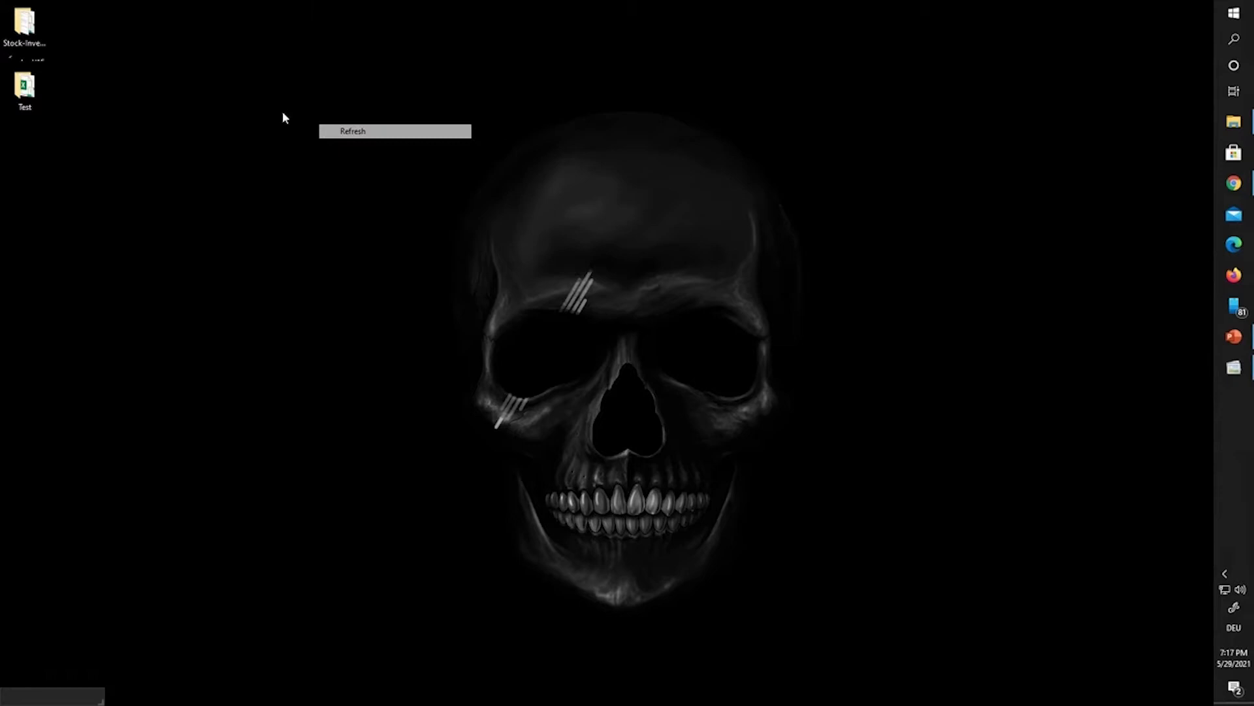
{"action": "double_click", "coordinate": [25, 95]}
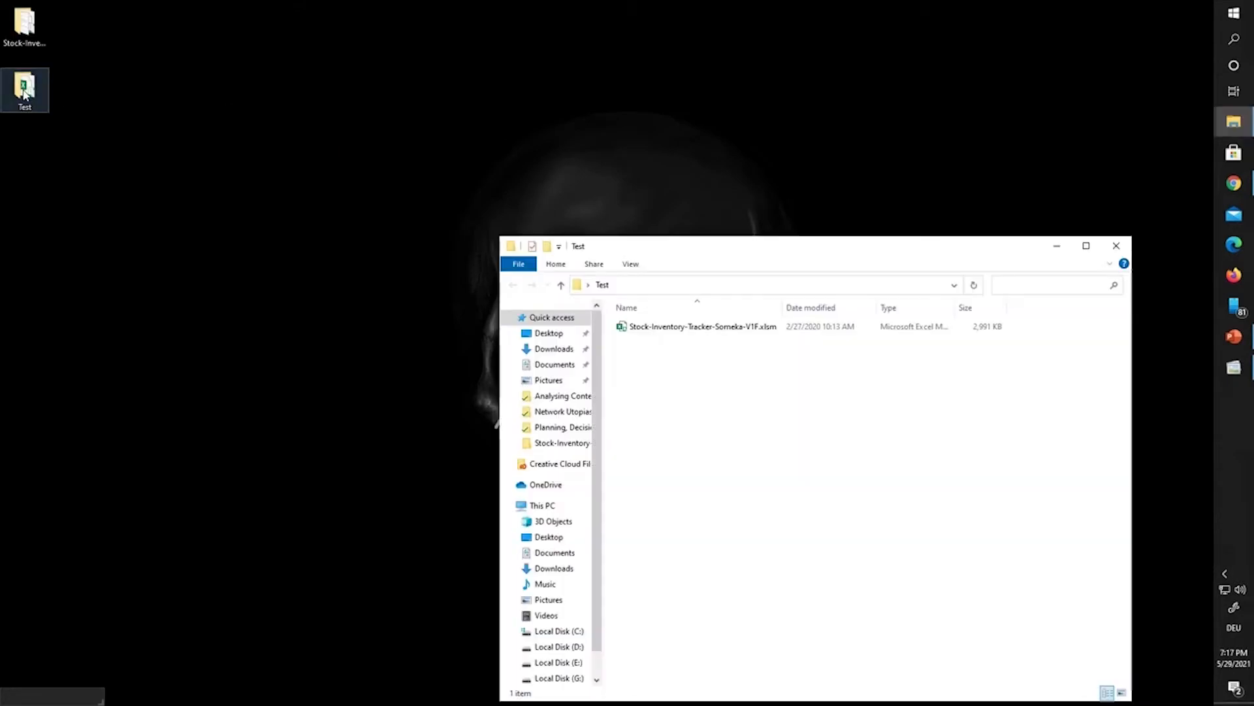
Step: In Folder Options, show file name extensions and hidden items so the workbook's .xlsm extension is visible
{"action": "left_click", "coordinate": [745, 330]}
{"action": "left_click", "coordinate": [629, 264]}
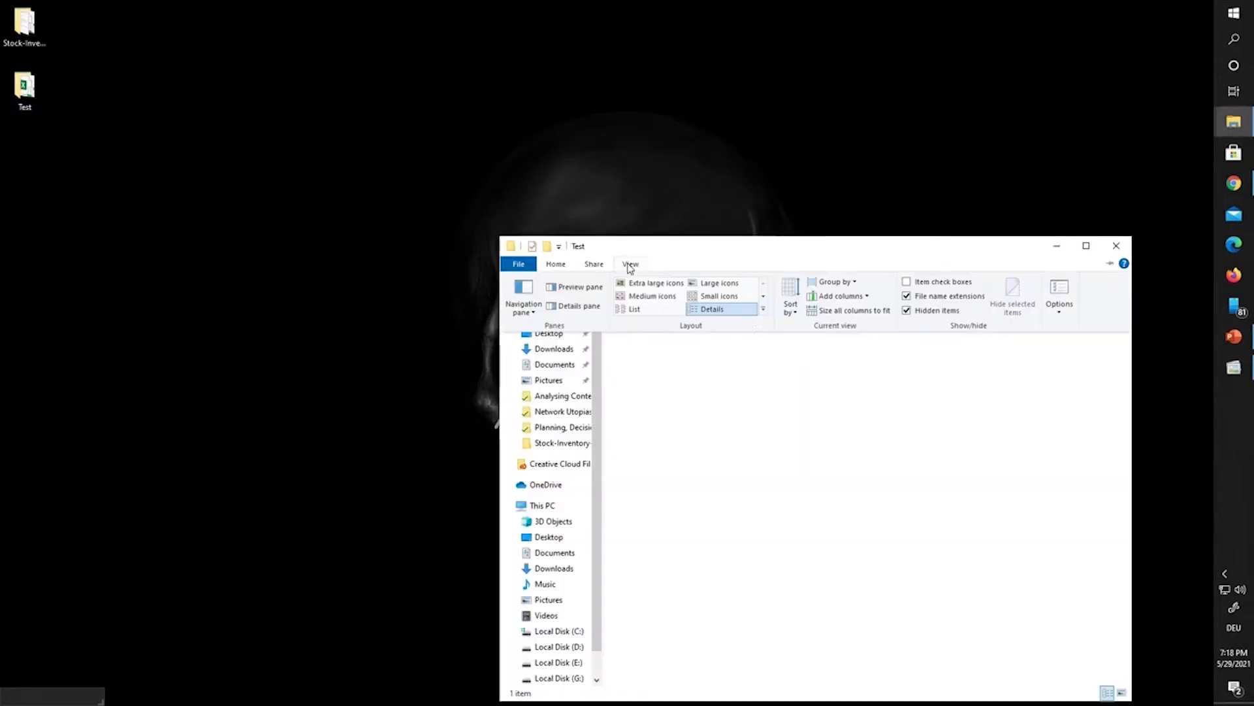
{"action": "left_click", "coordinate": [1060, 315]}
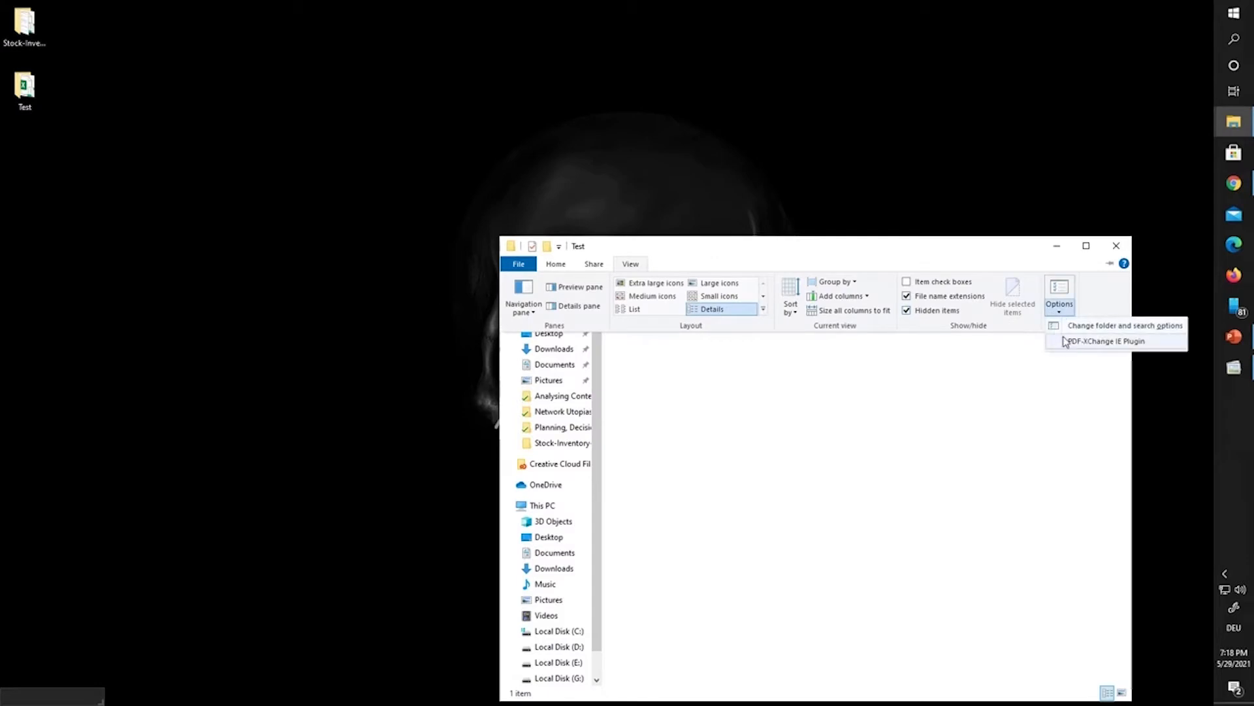
{"action": "left_click", "coordinate": [1060, 290]}
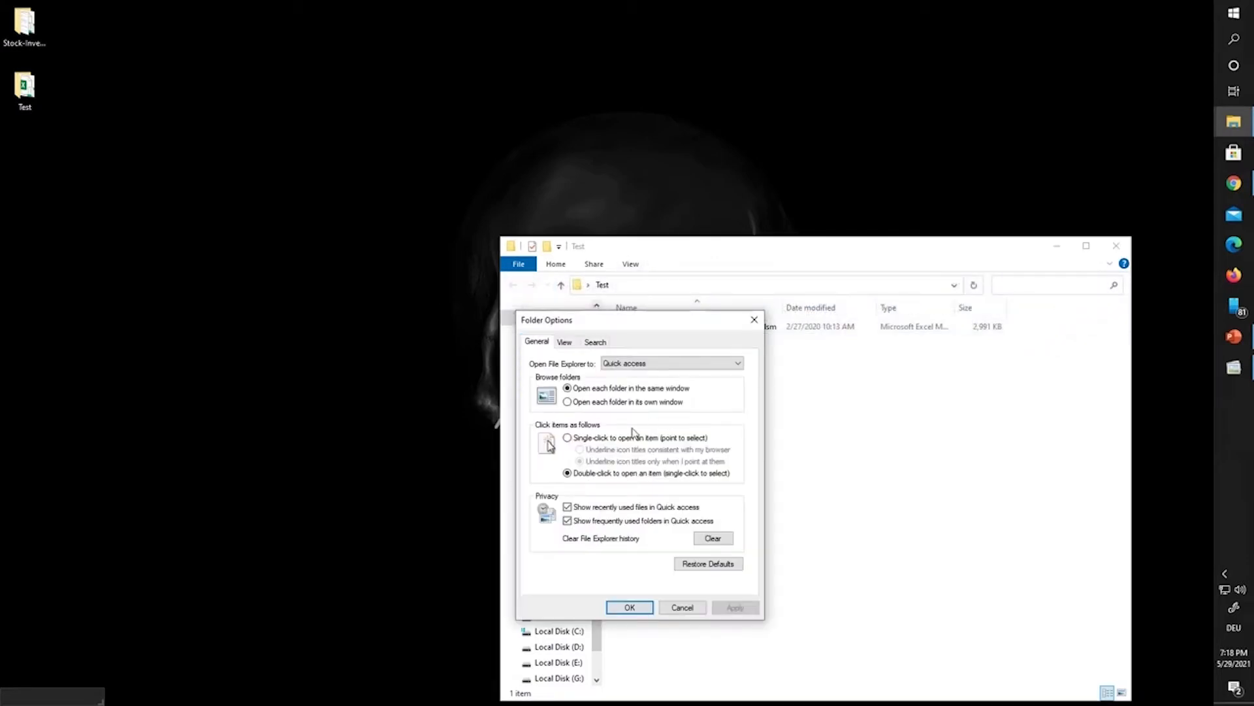
{"action": "left_click", "coordinate": [568, 342]}
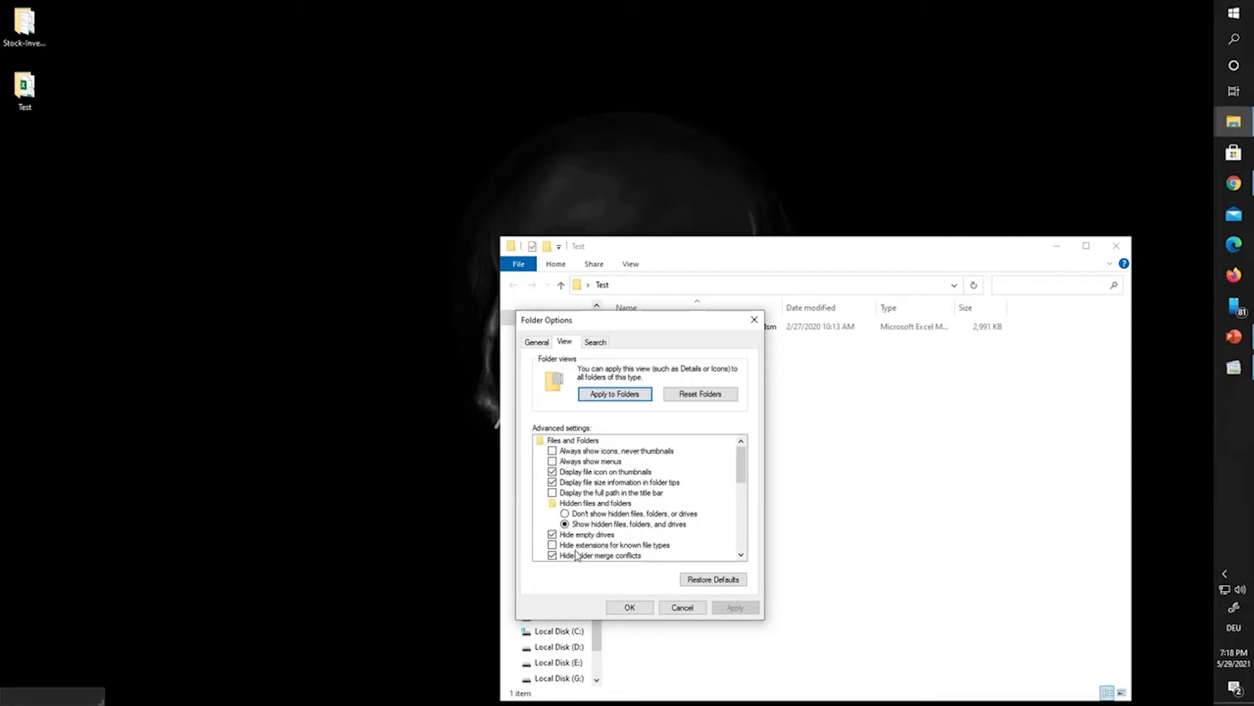
{"action": "scroll", "coordinate": [576, 554], "scroll_direction": "down", "scroll_amount": 2}
{"action": "left_click", "coordinate": [629, 607]}
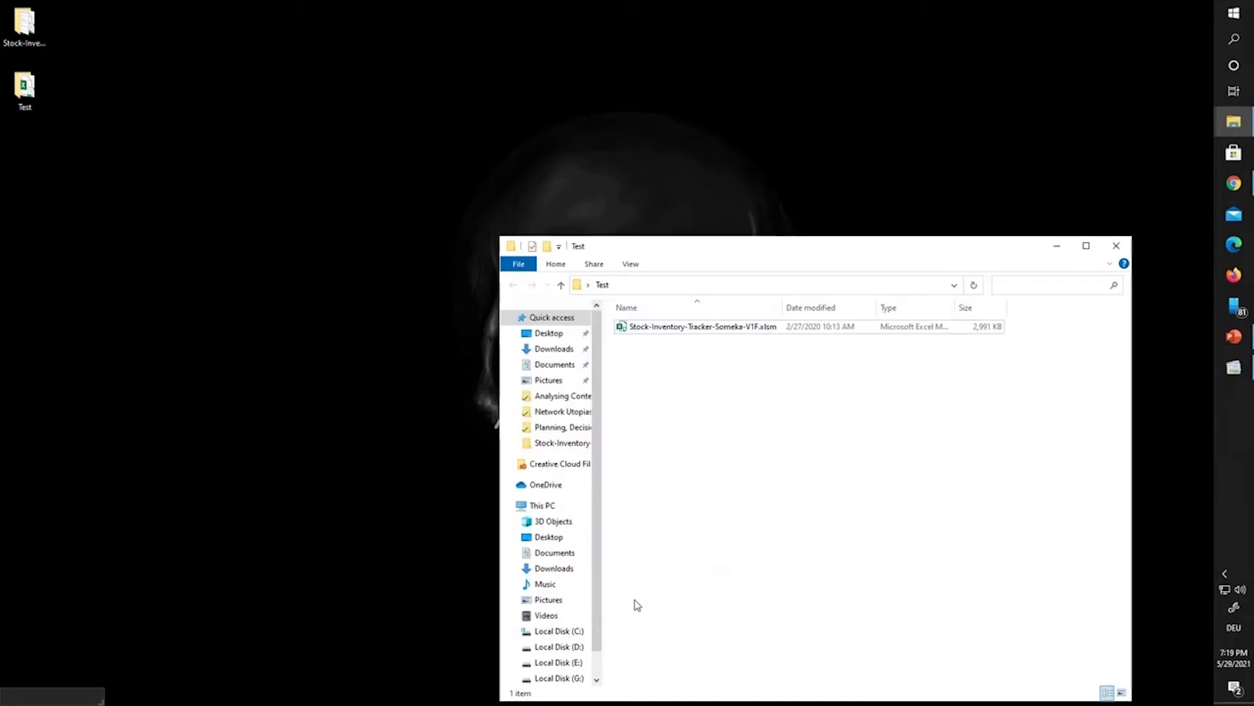
Step: Rename the workbook's extension from .xlsm to .zip, accept the warning, and open it in WinRAR
{"action": "left_click", "coordinate": [763, 328]}
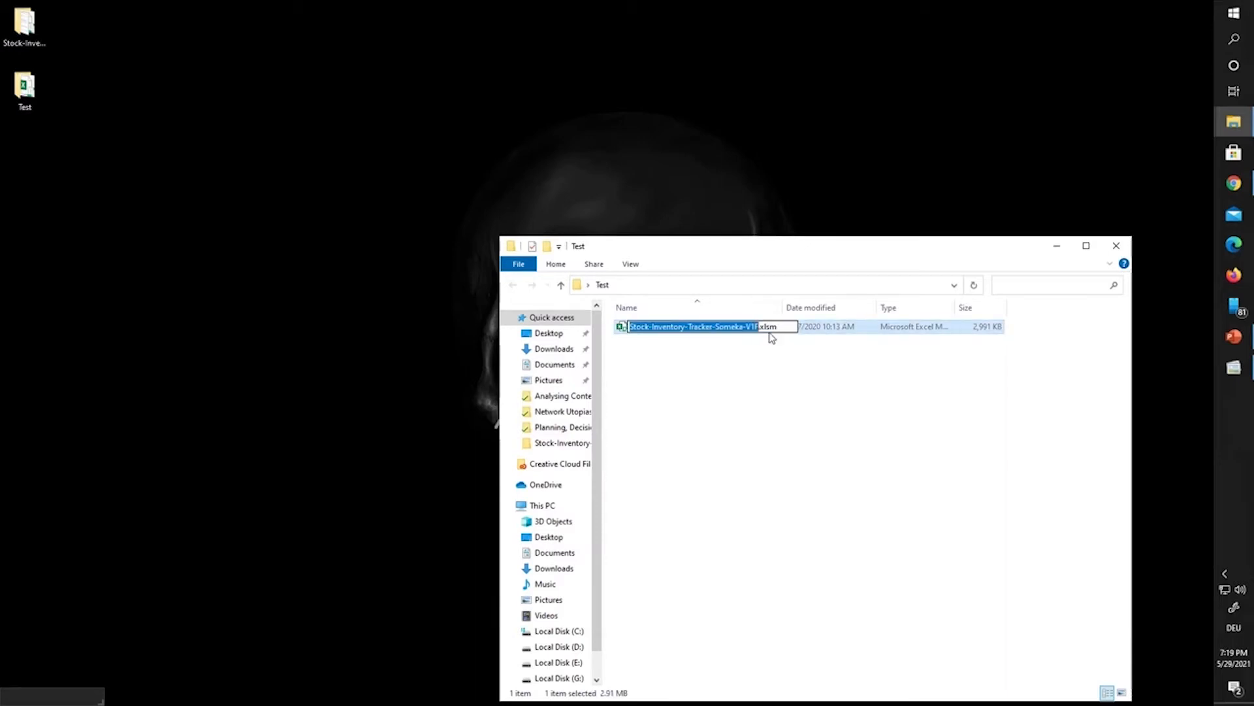
{"action": "right_click", "coordinate": [750, 333]}
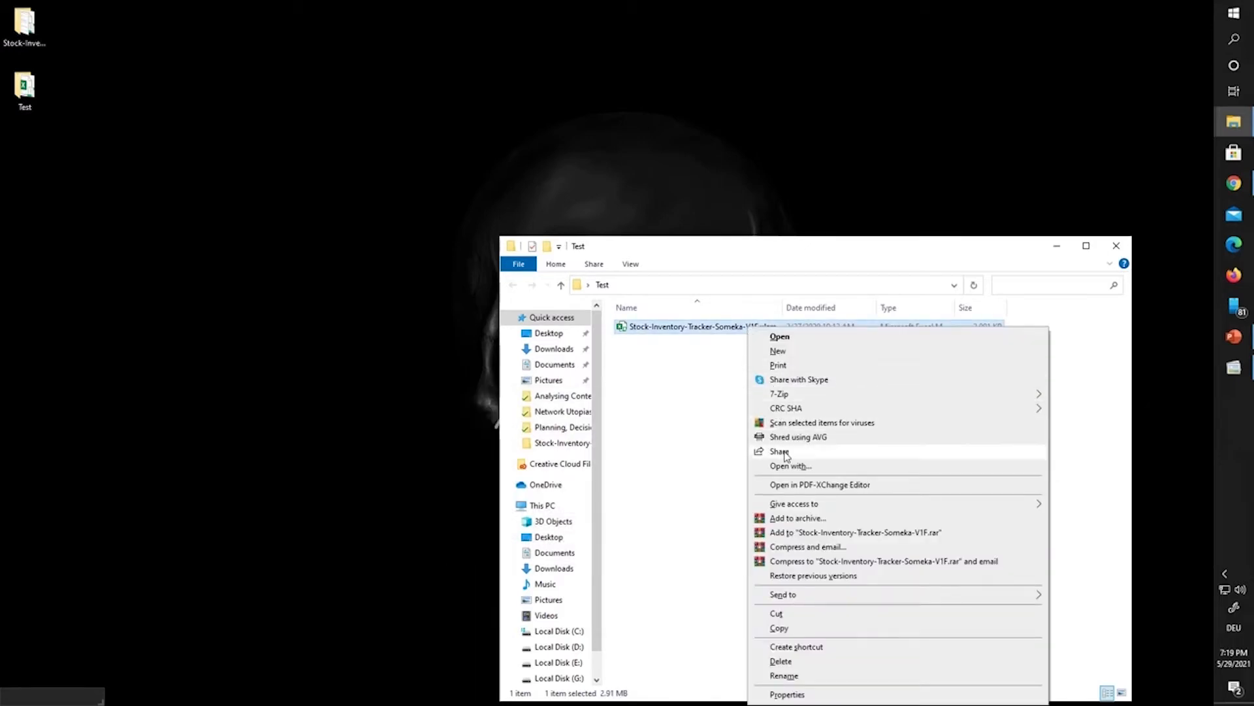
{"action": "left_click", "coordinate": [784, 675]}
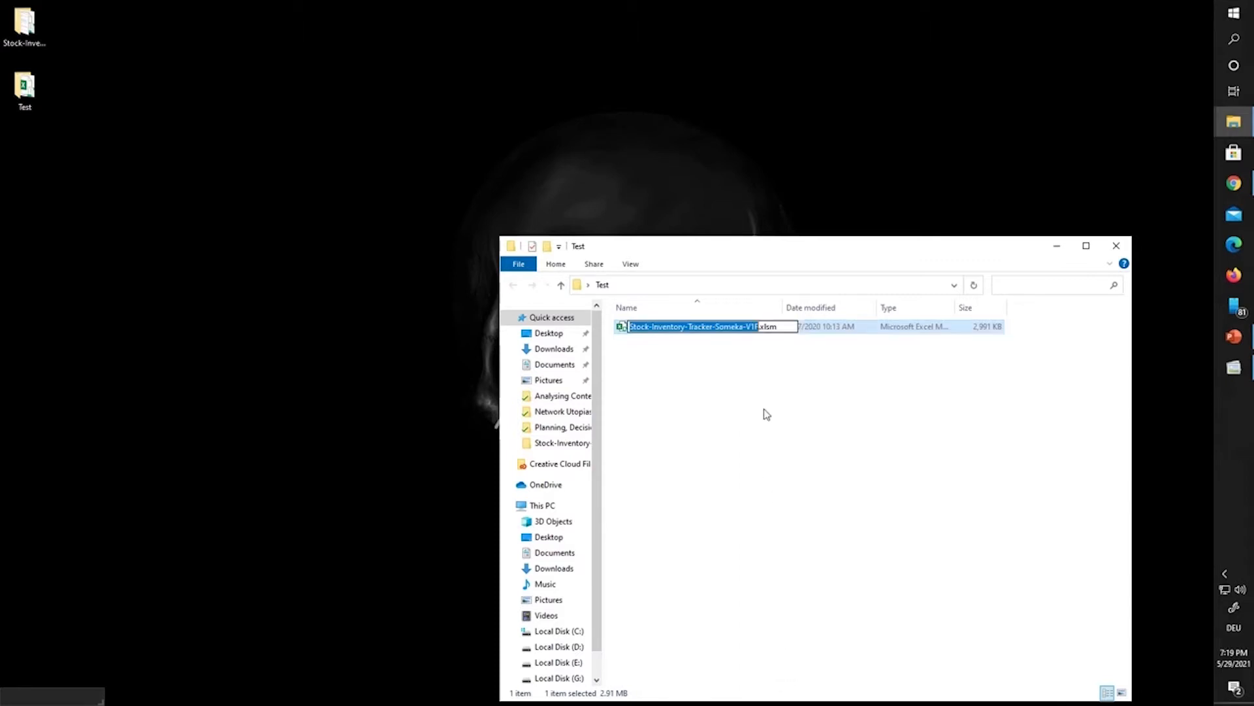
{"action": "left_click", "coordinate": [781, 327]}
{"action": "left_click_drag", "start_coordinate": [781, 326], "coordinate": [763, 326]}
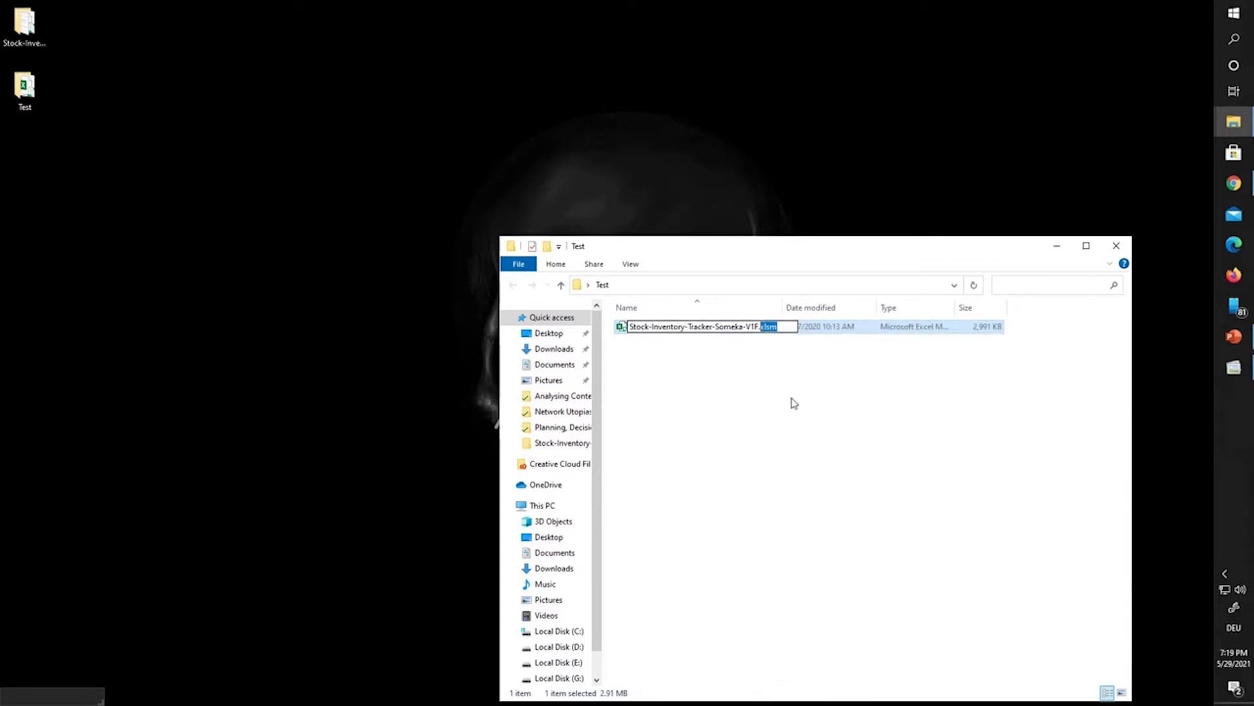
{"action": "type", "text": "zip"}
{"action": "key", "text": "Return"}
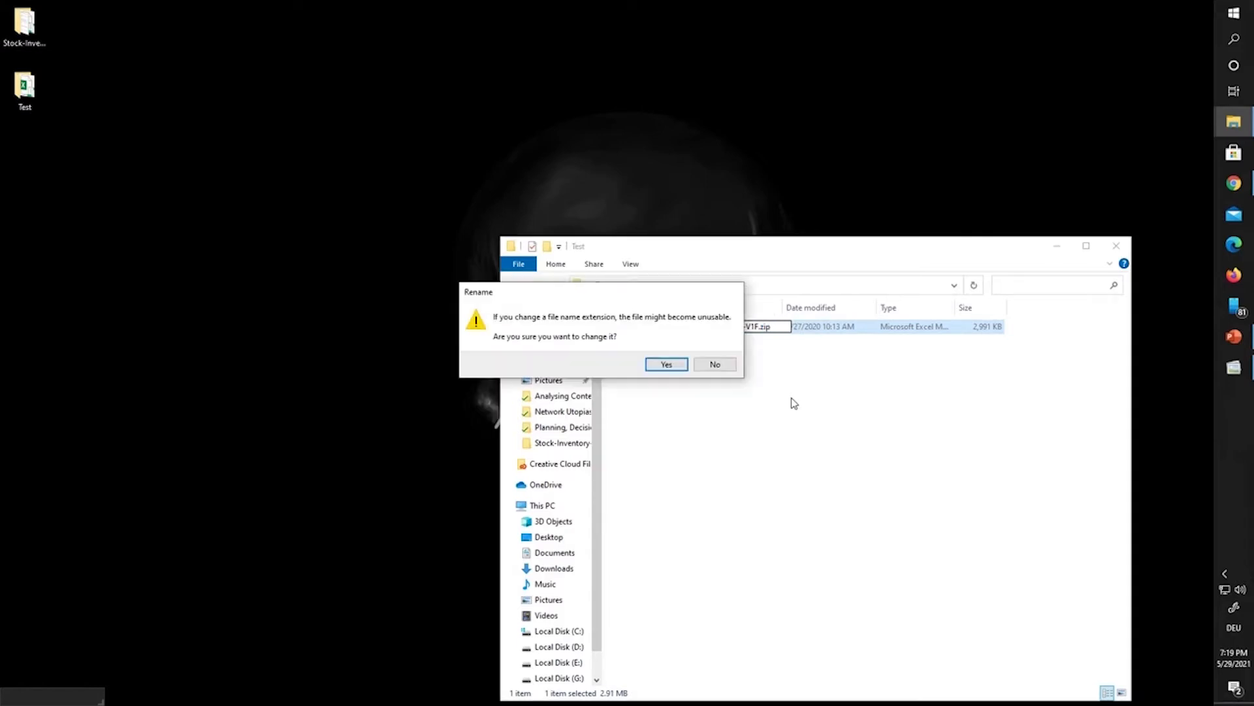
{"action": "left_click", "coordinate": [679, 364]}
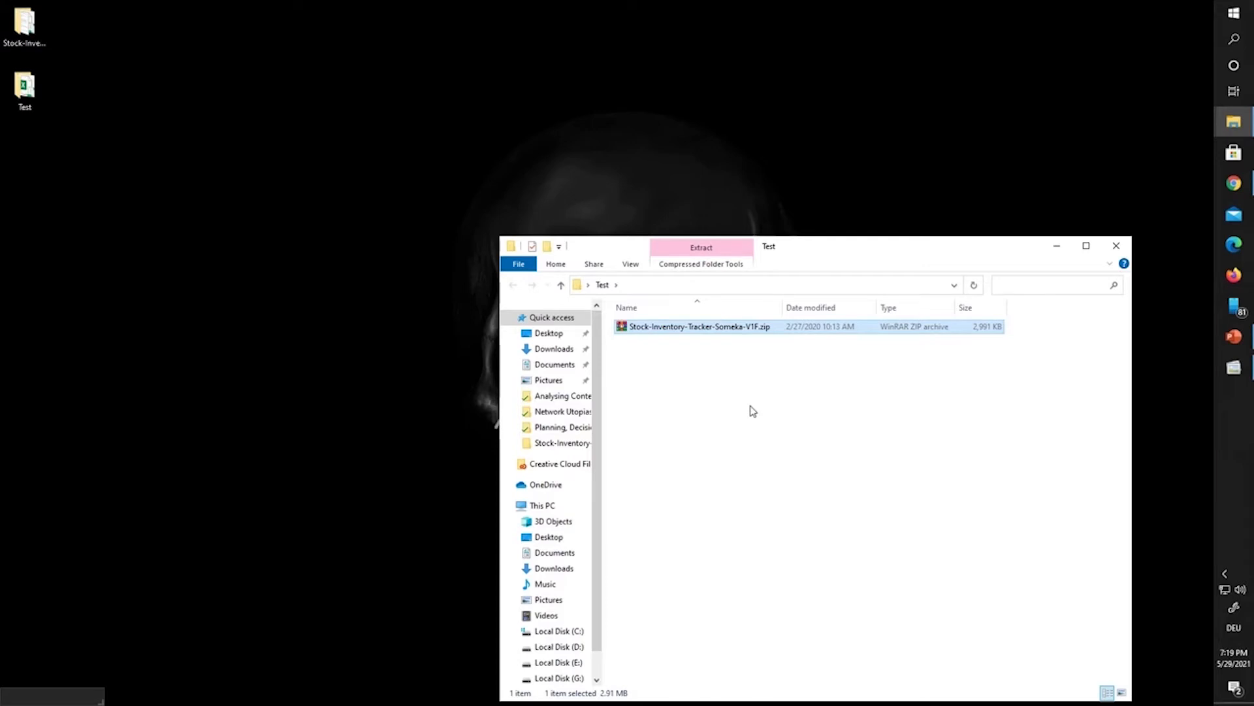
{"action": "key", "text": "Return"}
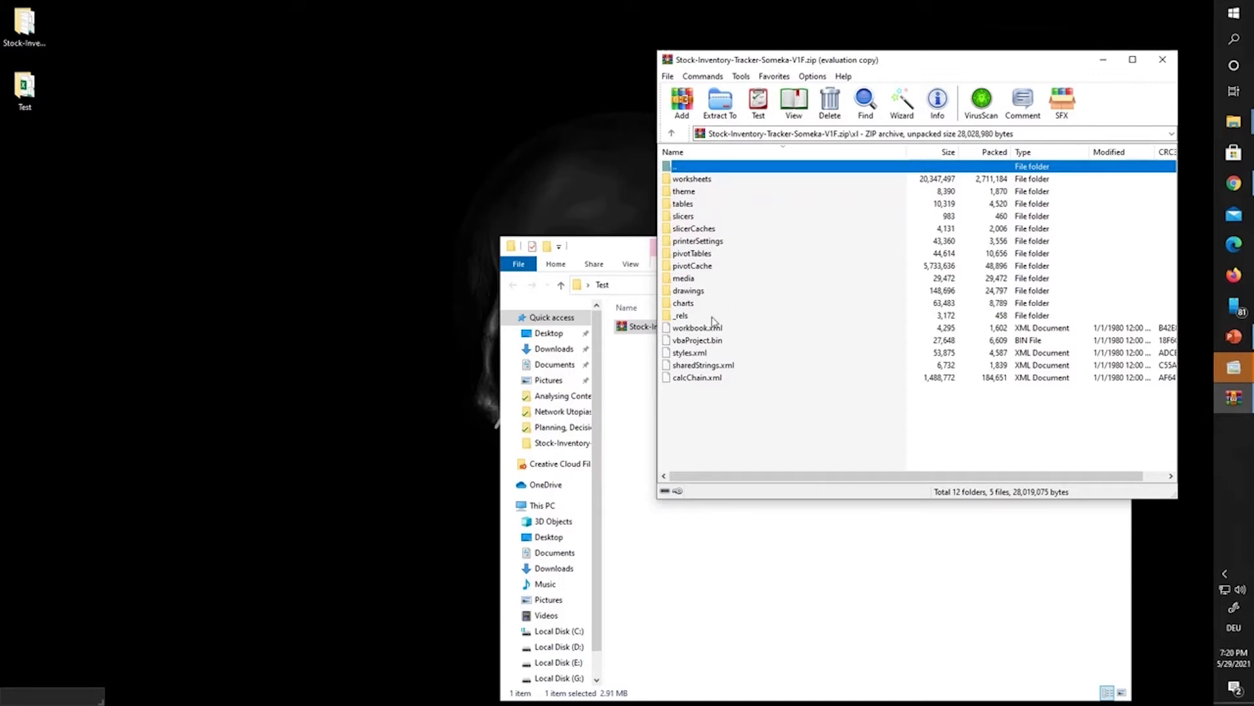
Step: Browse into the archive's xl\worksheets folder listing sheet1.xml through sheet8.xml
{"action": "double_click", "coordinate": [698, 181]}
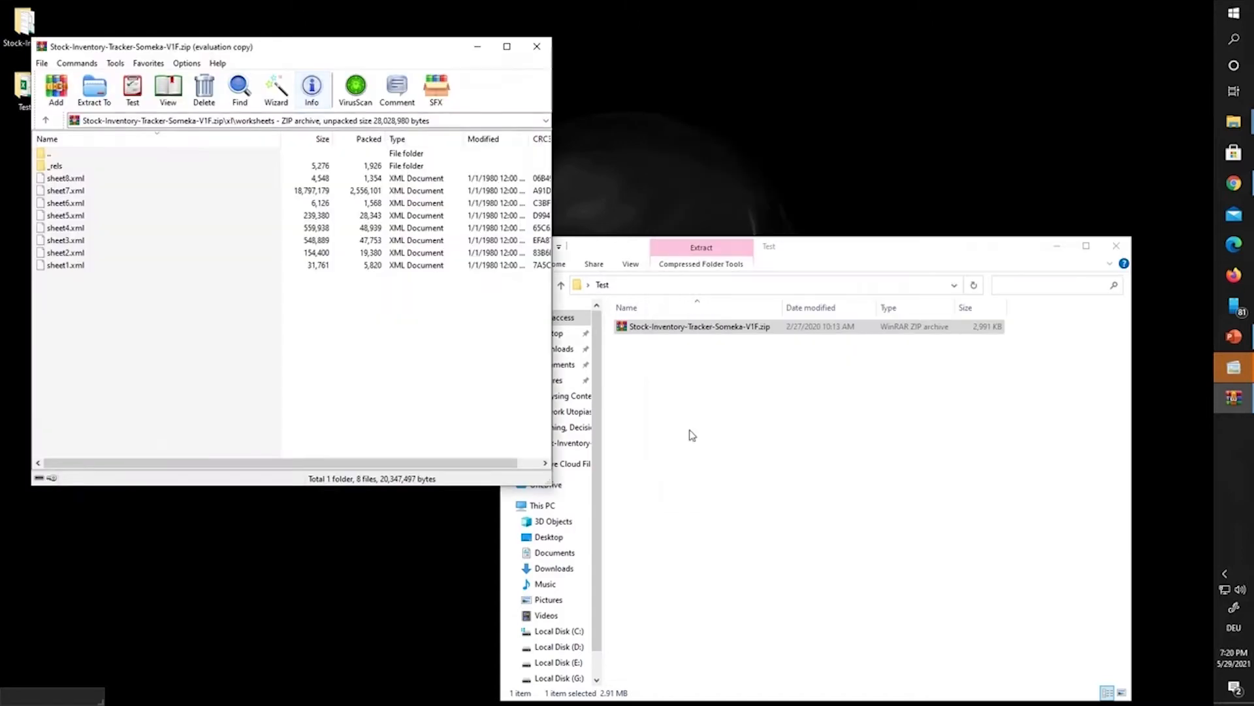
Step: Create a new folder named newFile inside Test
{"action": "right_click", "coordinate": [708, 443]}
{"action": "mouse_move", "coordinate": [770, 628]}
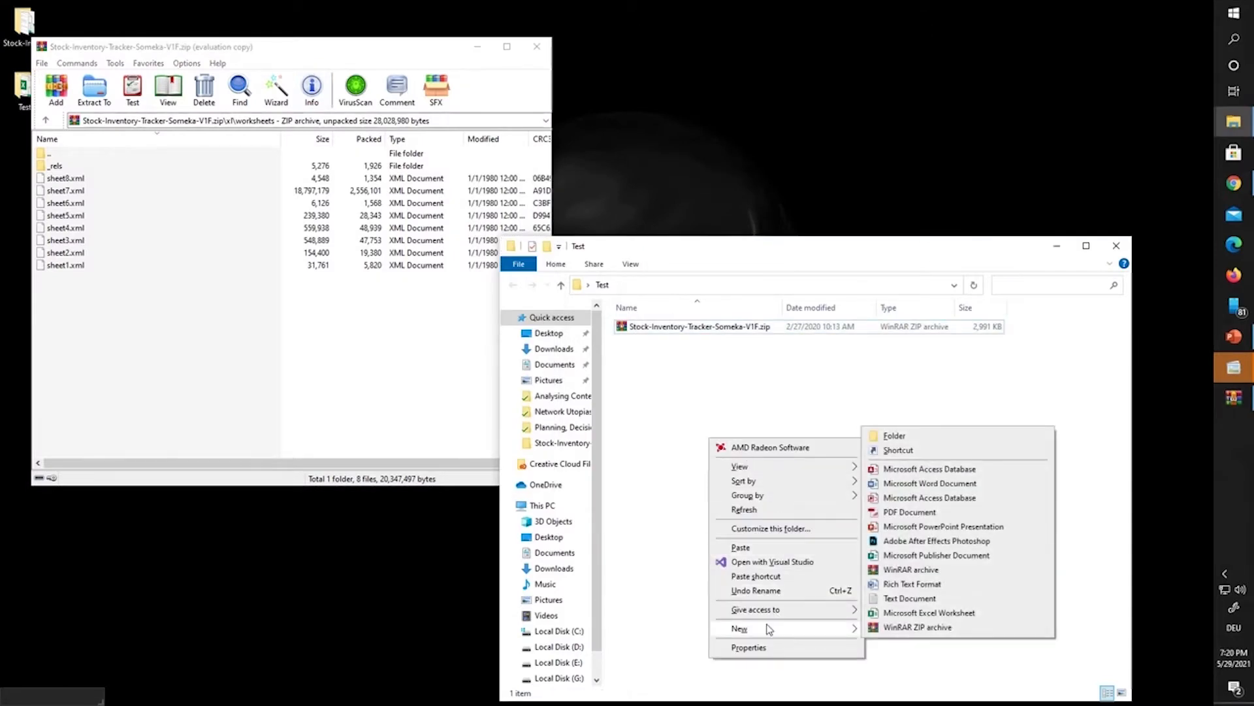
{"action": "left_click", "coordinate": [954, 436]}
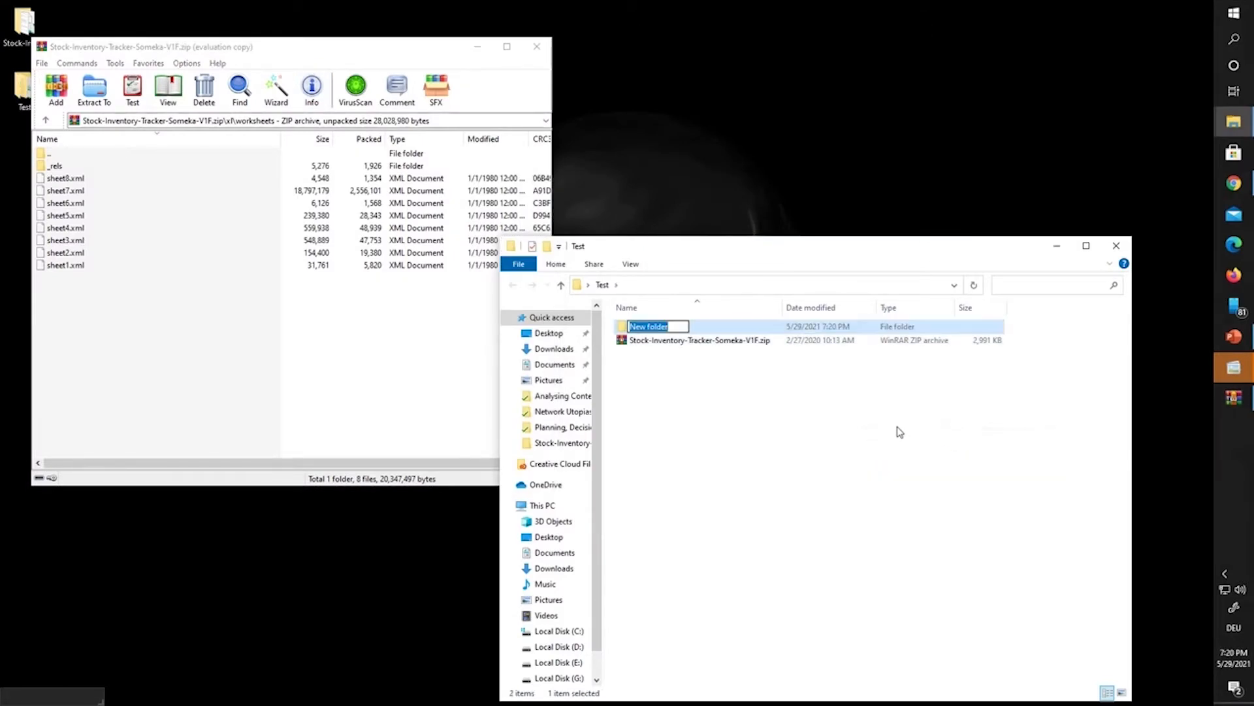
{"action": "type", "text": "newFile"}
{"action": "left_click", "coordinate": [900, 431]}
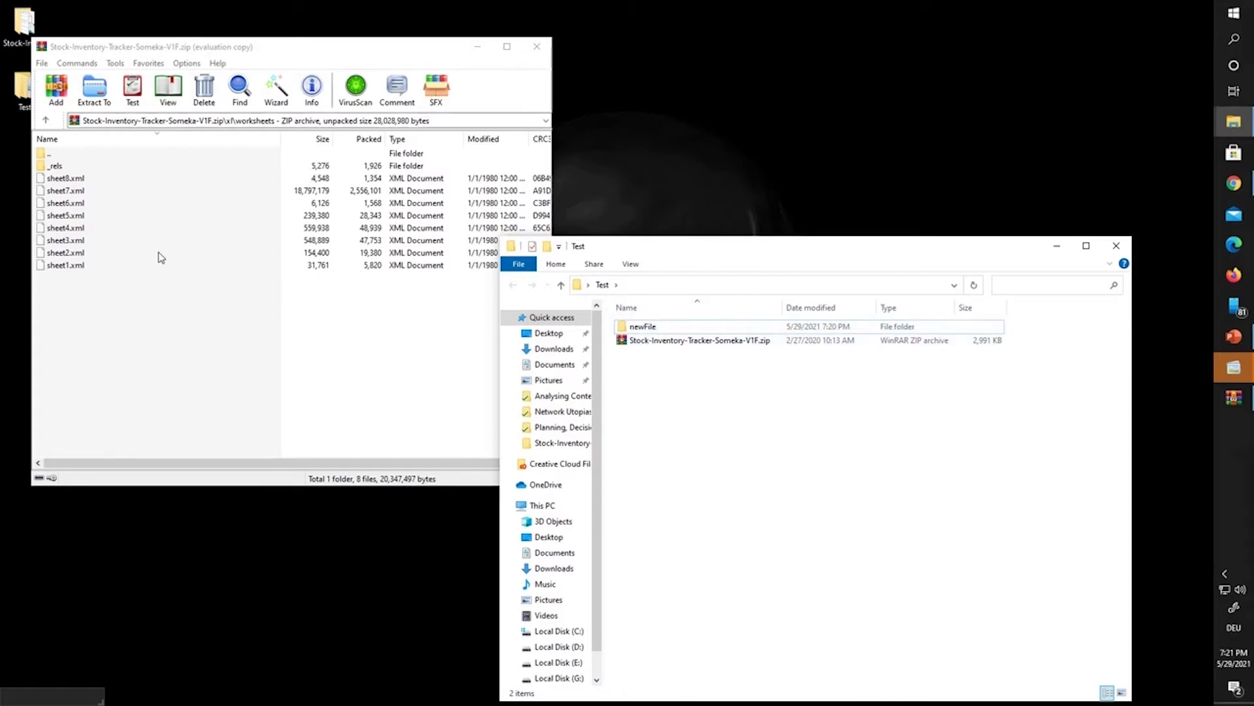
Step: Copy sheet1.xml through sheet8.xml from the archive into newFile, then close WinRAR
{"action": "left_click", "coordinate": [144, 268]}
{"action": "left_click_drag", "start_coordinate": [103, 302], "coordinate": [119, 184]}
{"action": "left_click_drag", "start_coordinate": [118, 184], "coordinate": [644, 330]}
{"action": "double_click", "coordinate": [661, 328]}
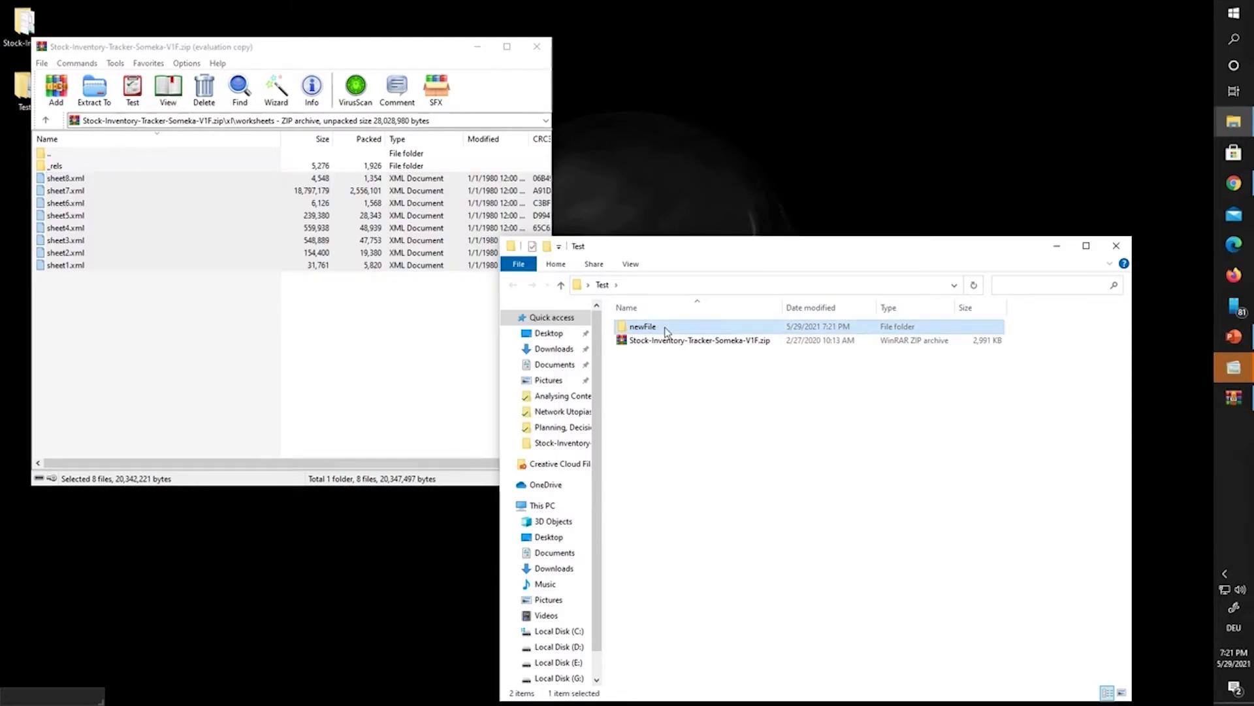
{"action": "left_click", "coordinate": [537, 47]}
{"action": "left_click_drag", "start_coordinate": [669, 252], "coordinate": [535, 109]}
{"action": "right_click", "coordinate": [519, 188]}
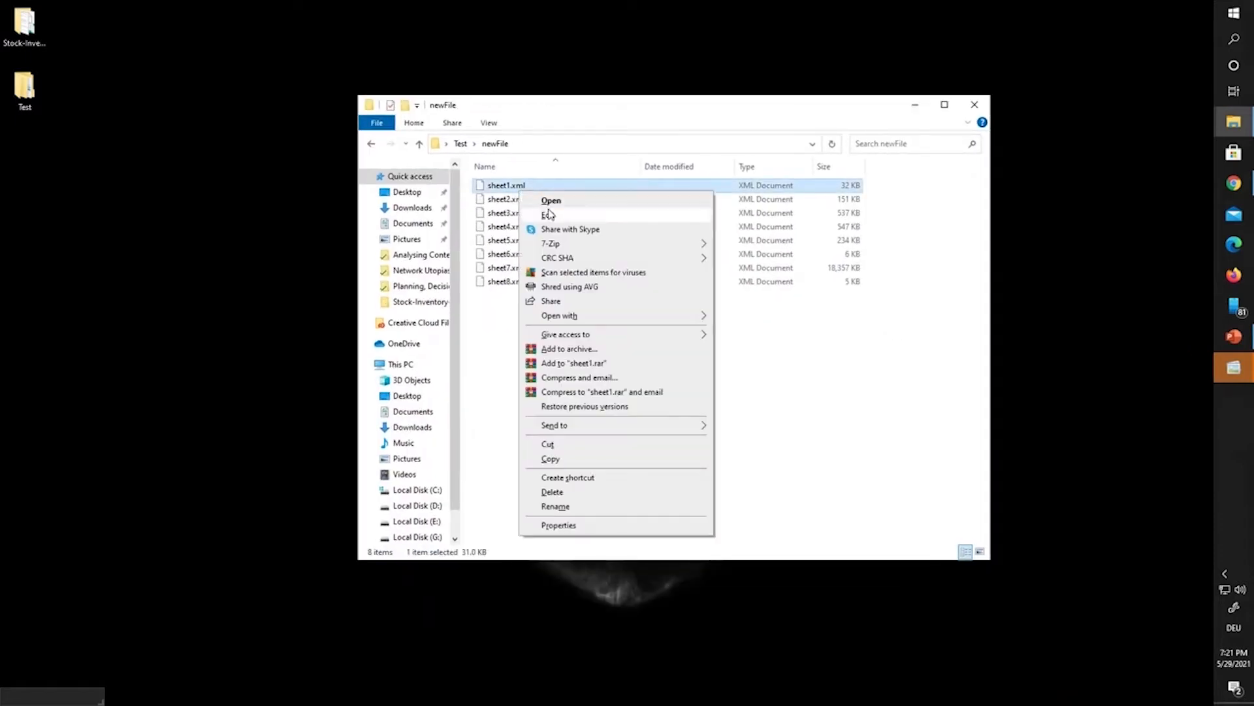
{"action": "mouse_move", "coordinate": [574, 260]}
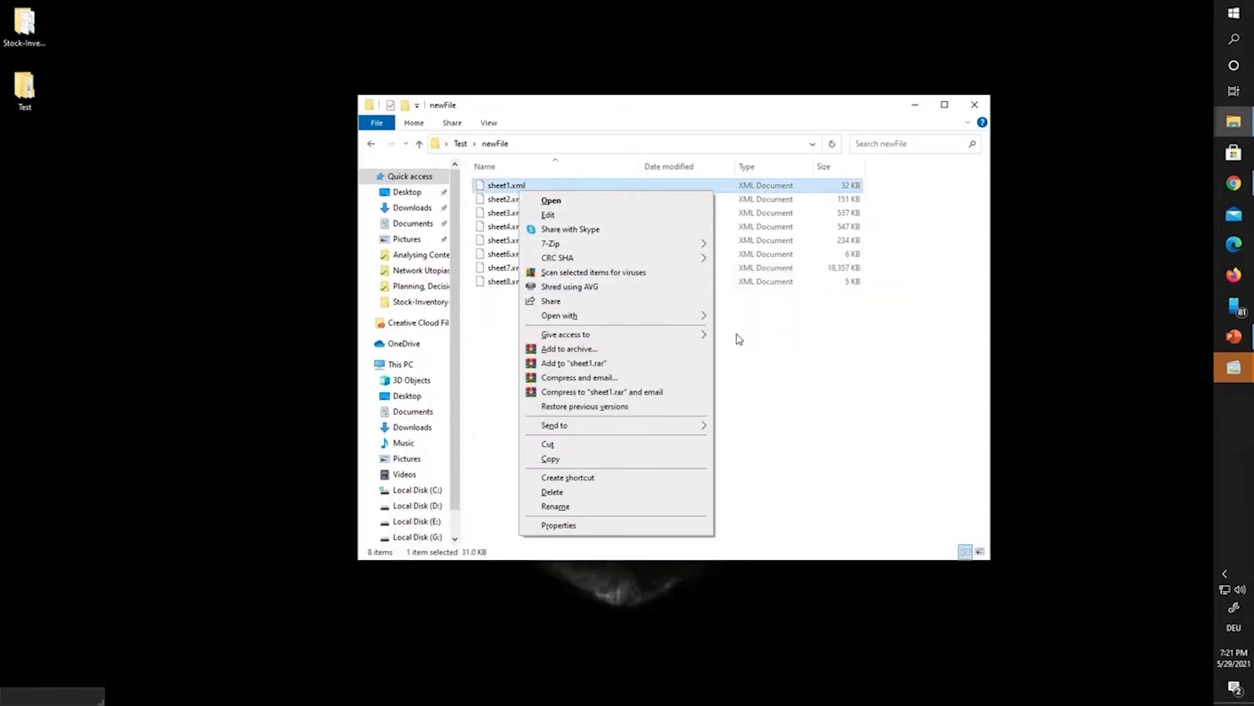
{"action": "left_click", "coordinate": [720, 330]}
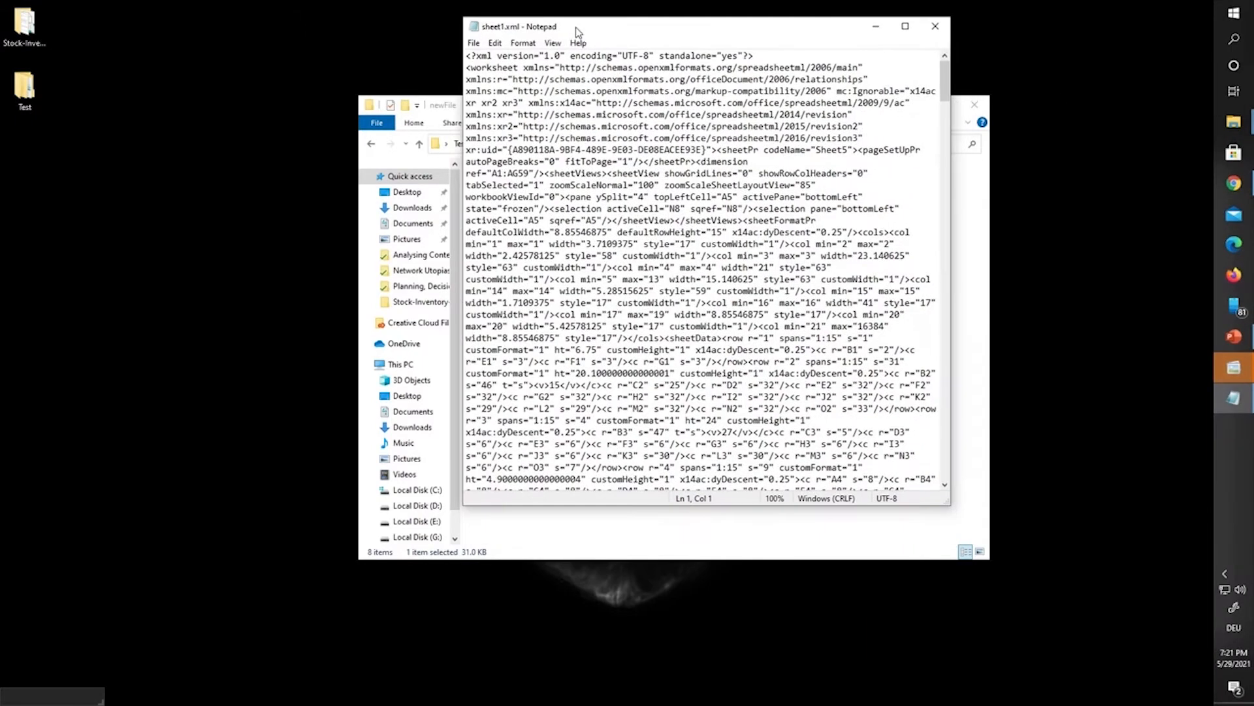
{"action": "left_click_drag", "start_coordinate": [575, 26], "coordinate": [247, 89]}
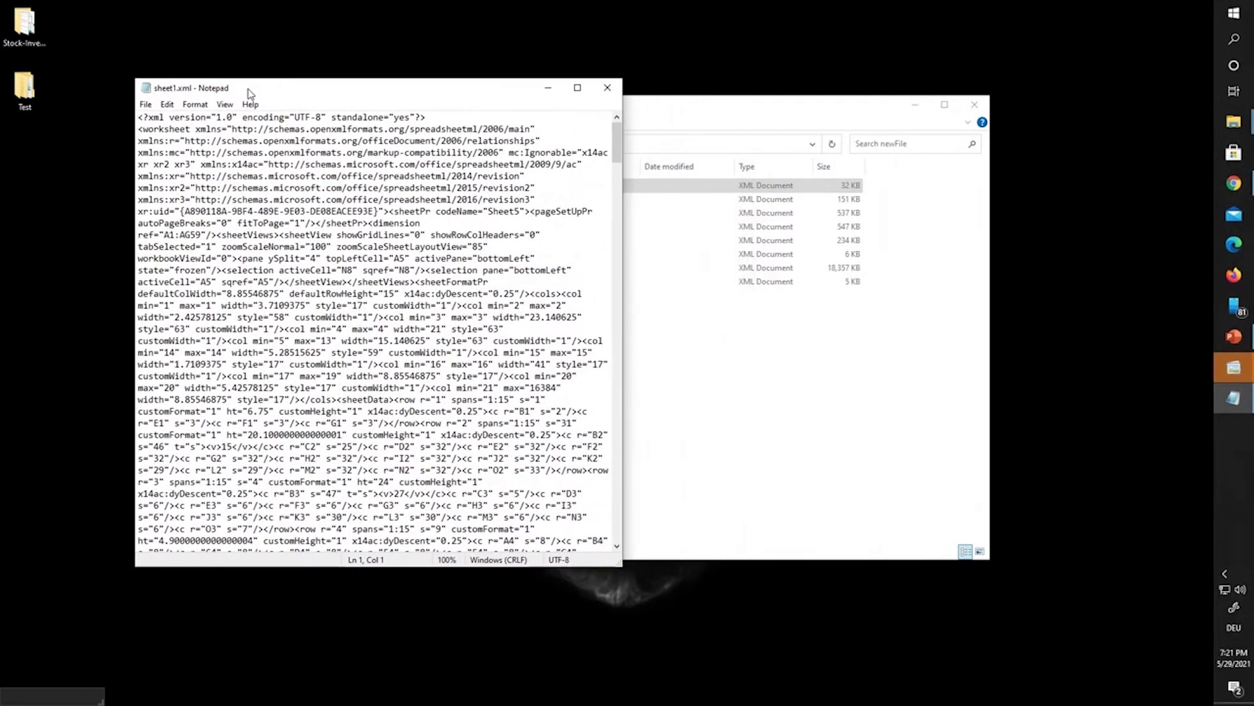
{"action": "left_click", "coordinate": [578, 87]}
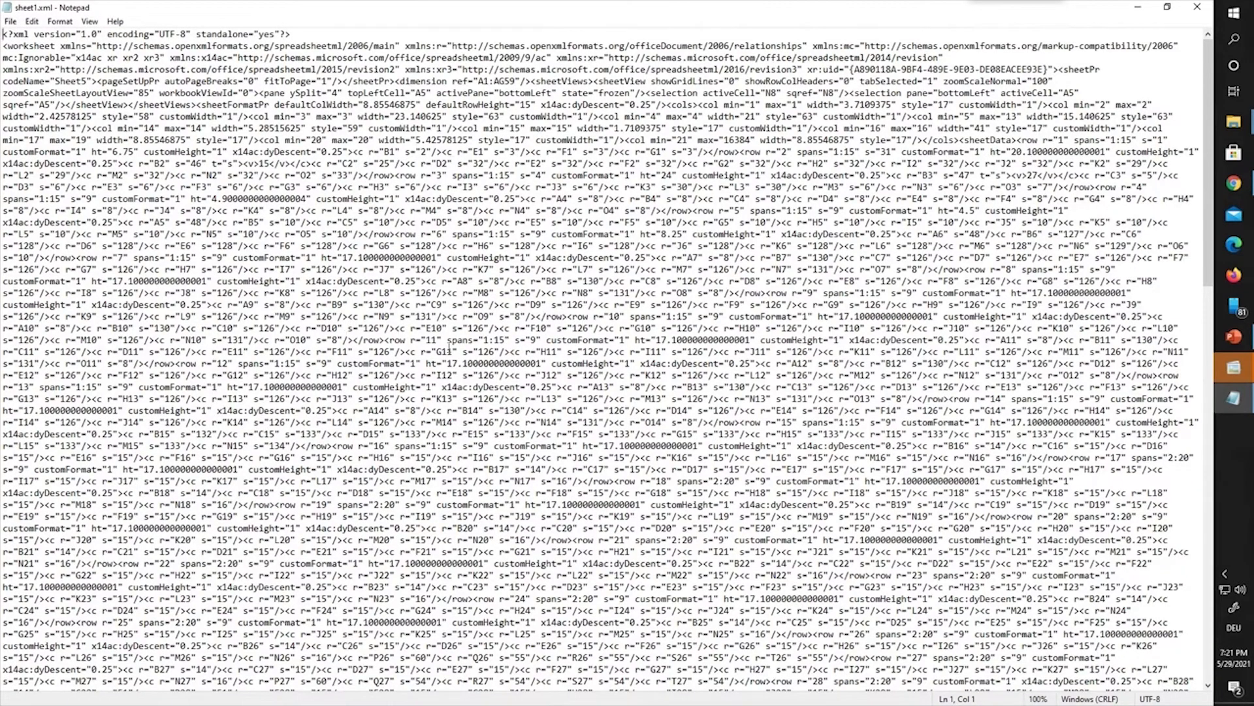
{"action": "left_click", "coordinate": [31, 21]}
{"action": "mouse_move", "coordinate": [47, 25]}
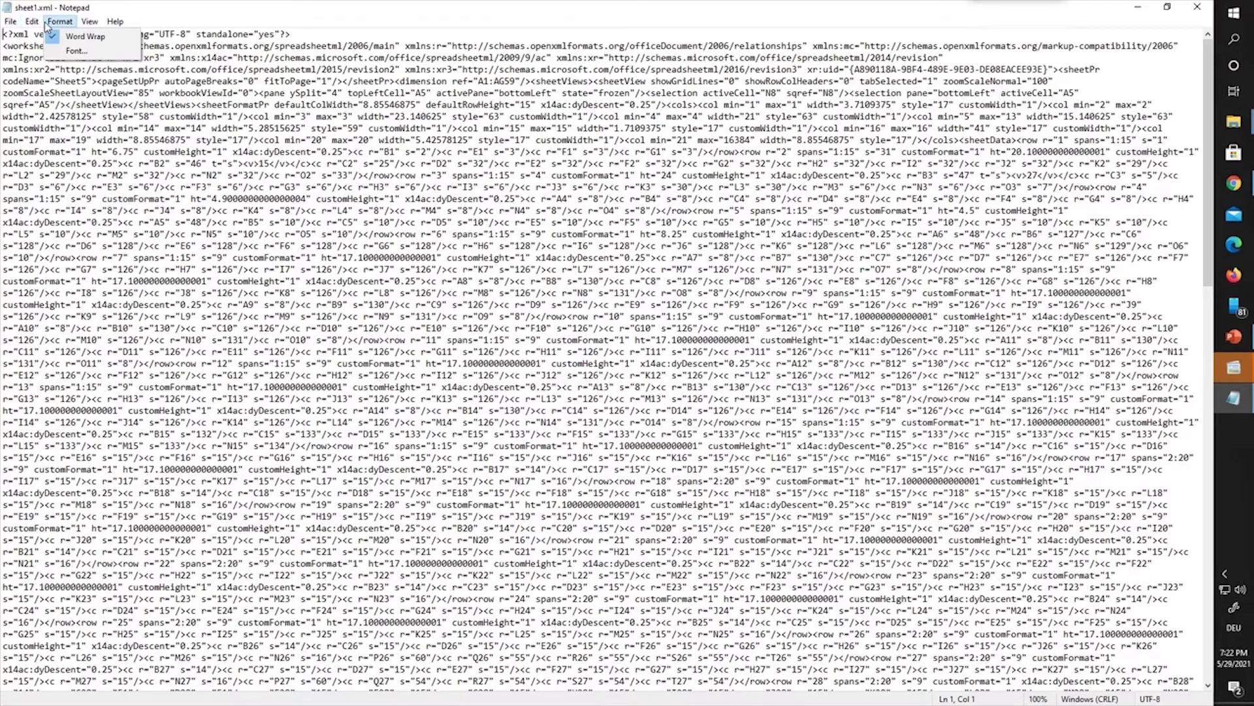
{"action": "left_click", "coordinate": [57, 36]}
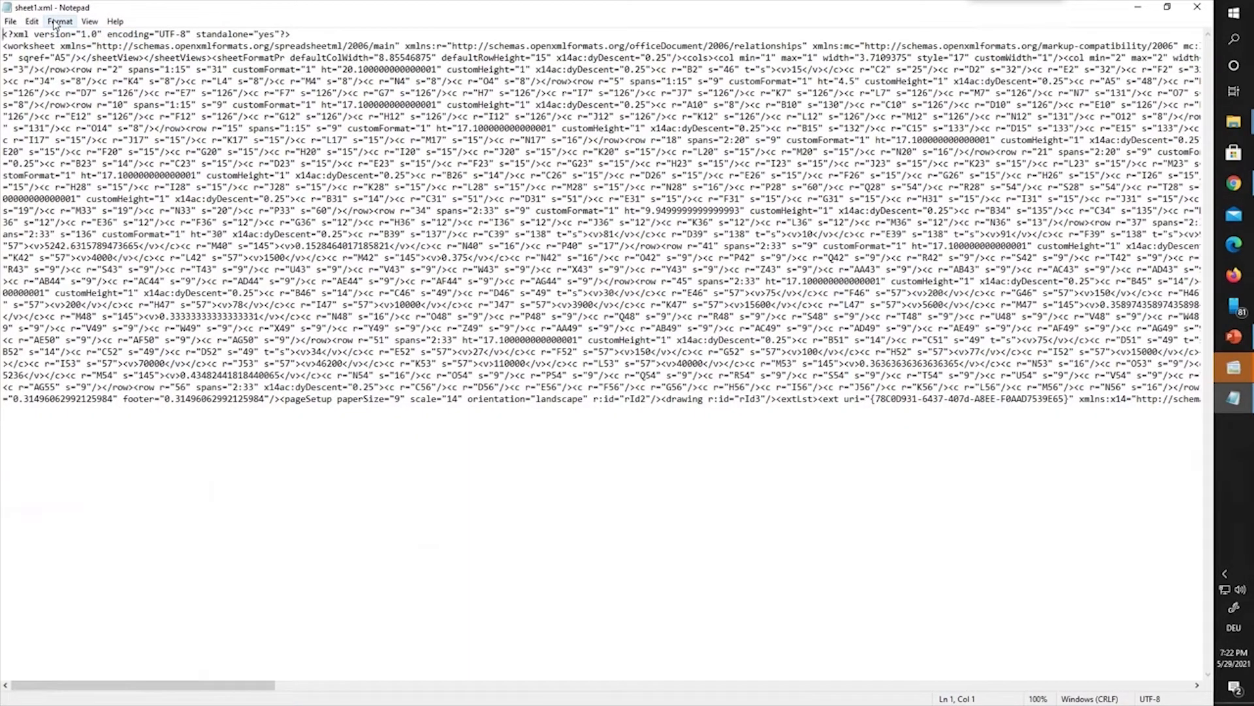
{"action": "left_click", "coordinate": [56, 22]}
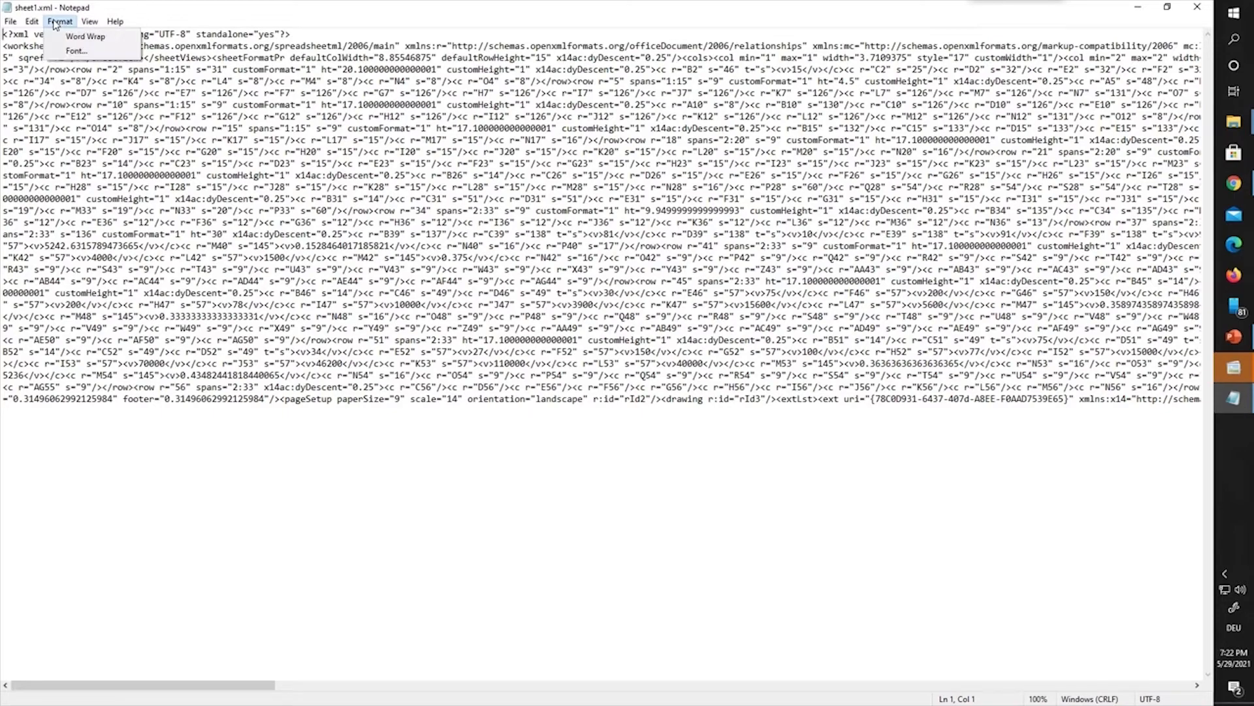
{"action": "left_click", "coordinate": [62, 36]}
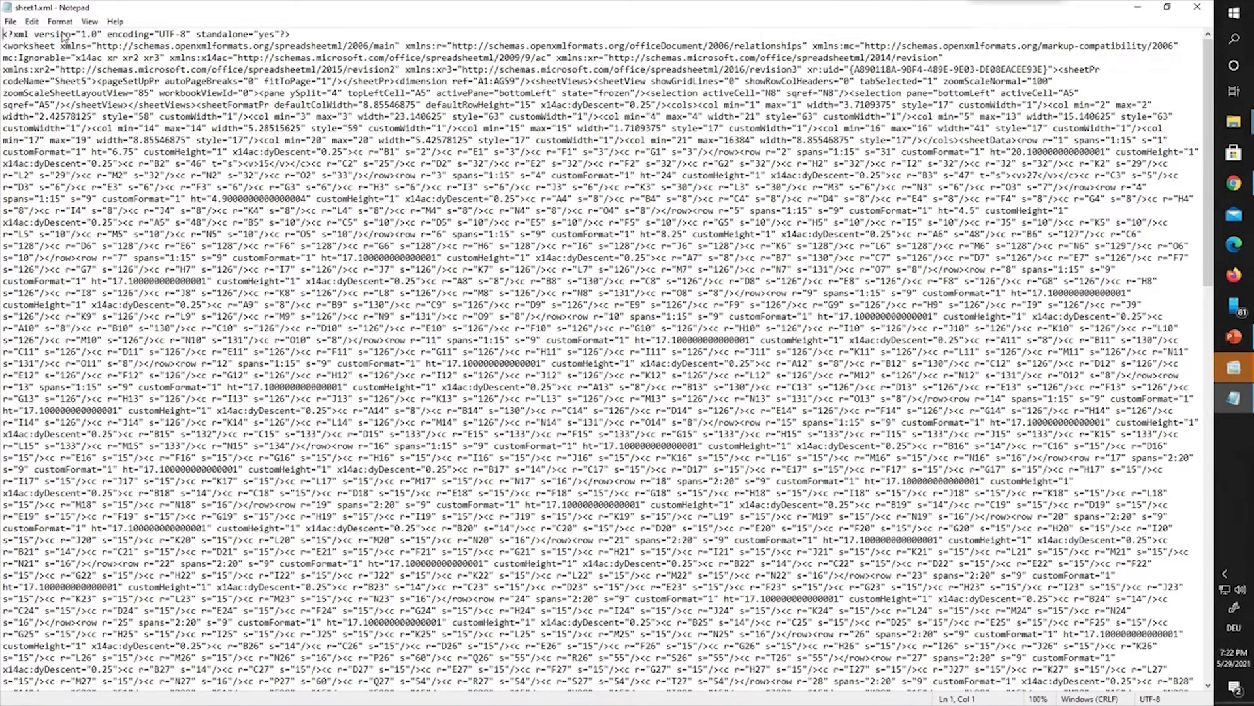
{"action": "scroll", "coordinate": [302, 208], "scroll_direction": "down", "scroll_amount": 16}
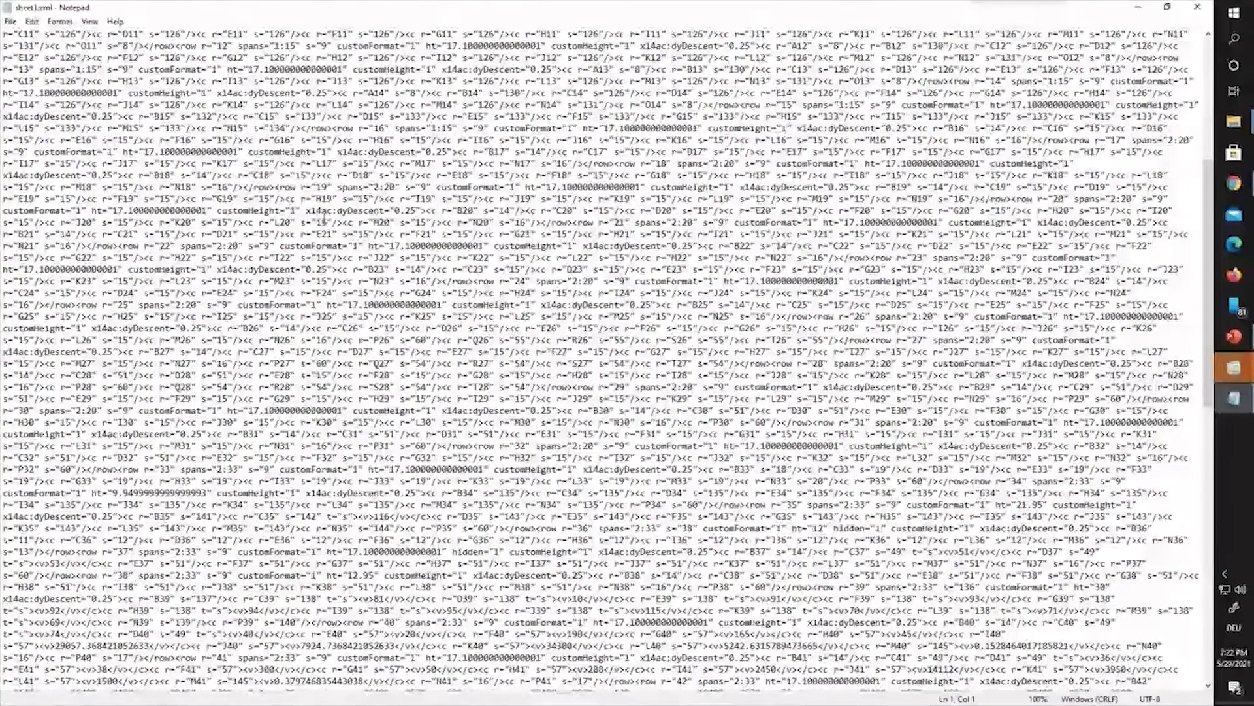
{"action": "scroll", "coordinate": [323, 216], "scroll_direction": "down", "scroll_amount": 14}
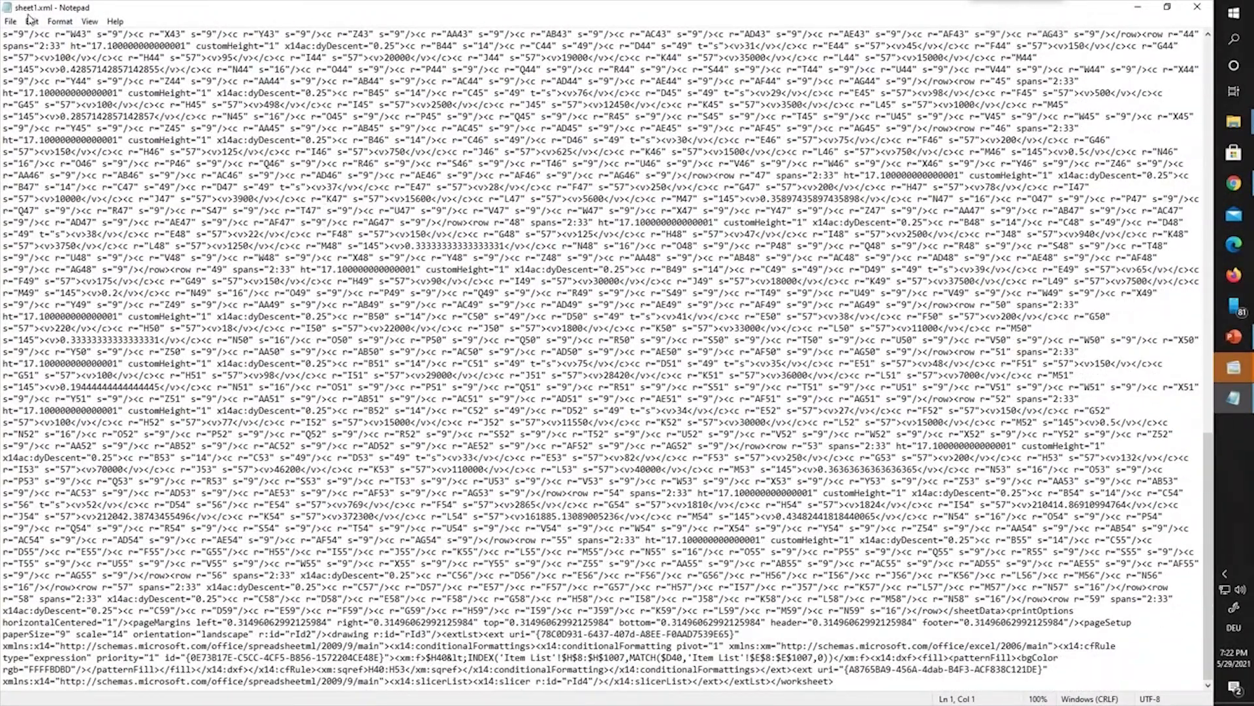
{"action": "left_click", "coordinate": [11, 21]}
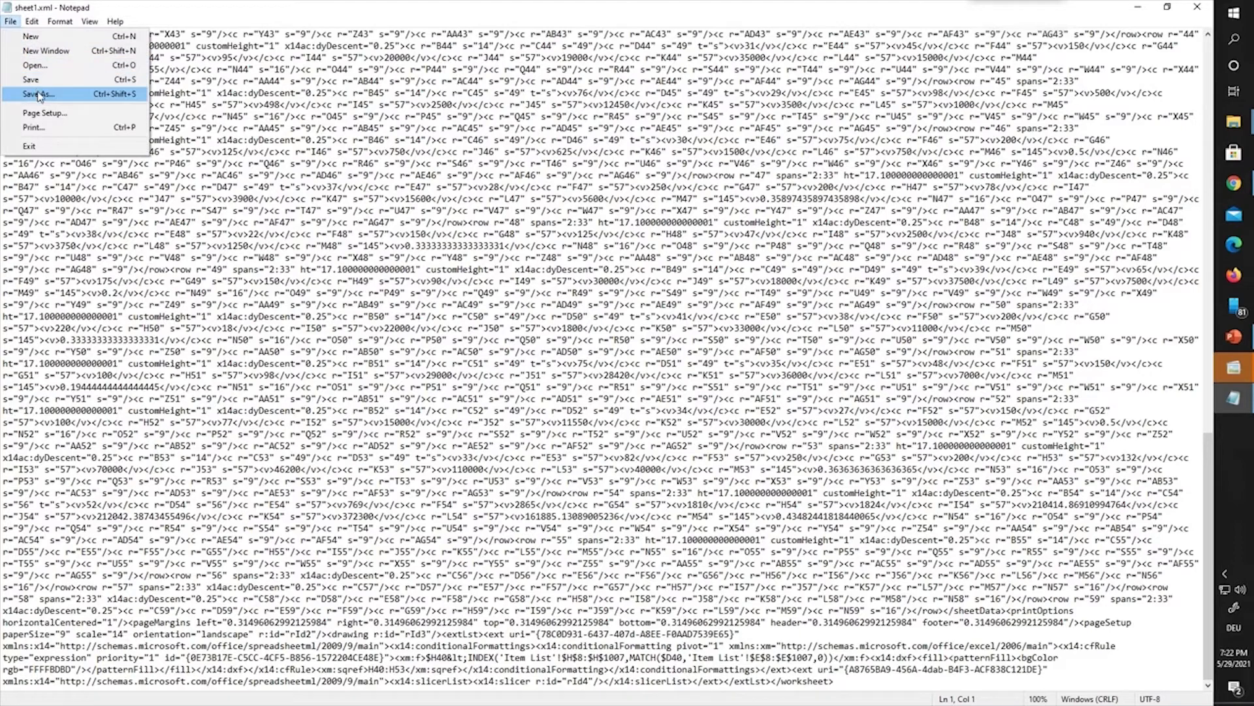
{"action": "mouse_move", "coordinate": [30, 25]}
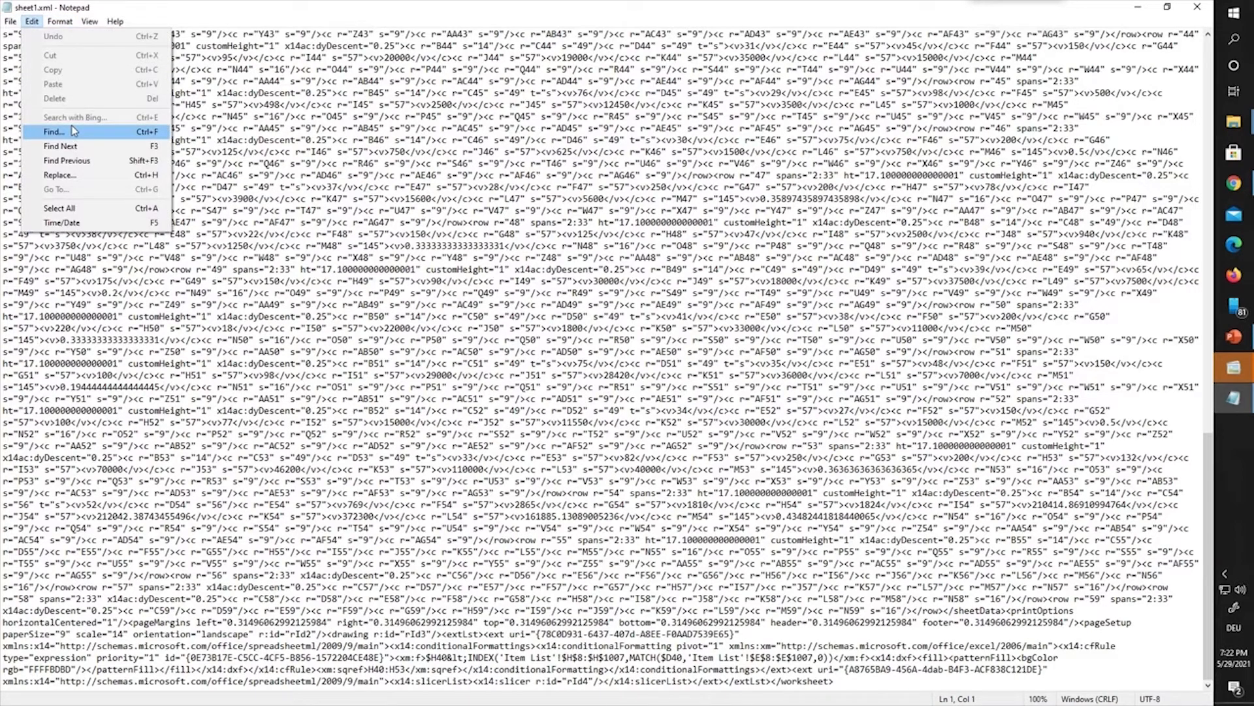
{"action": "left_click", "coordinate": [53, 131]}
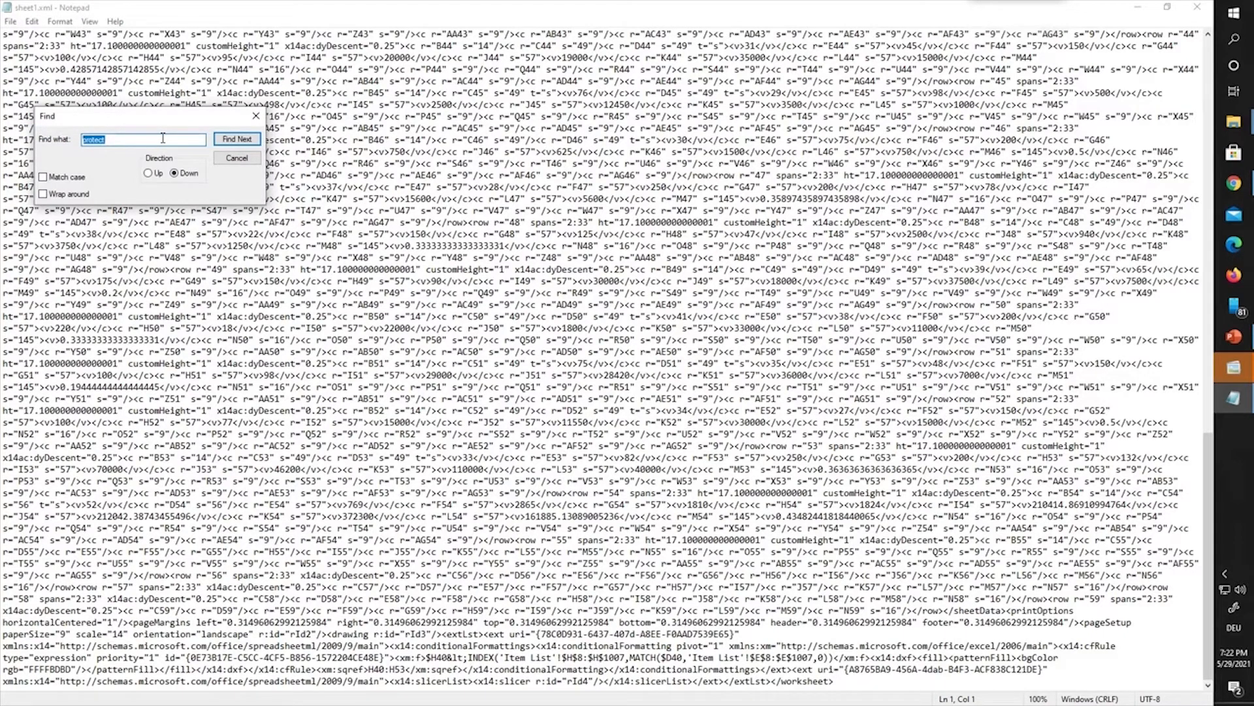
{"action": "type", "text": "pr"}
{"action": "type", "text": "otect"}
{"action": "left_click", "coordinate": [235, 139]}
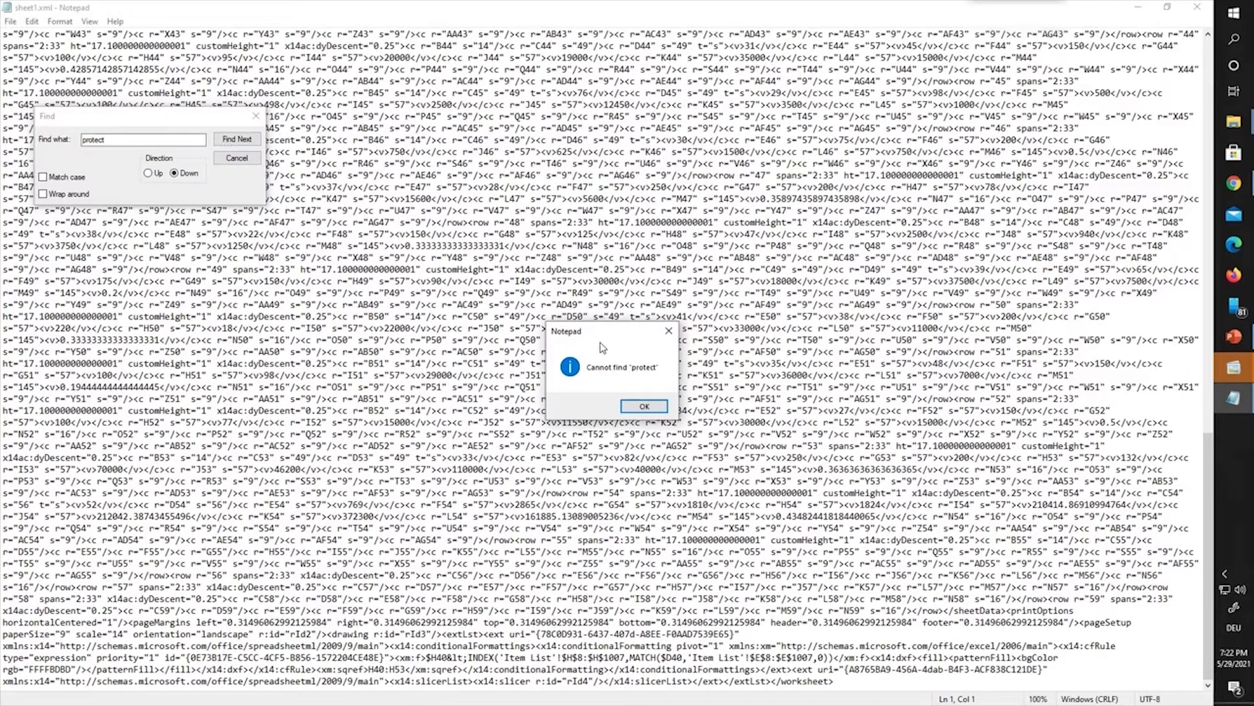
{"action": "left_click", "coordinate": [644, 406]}
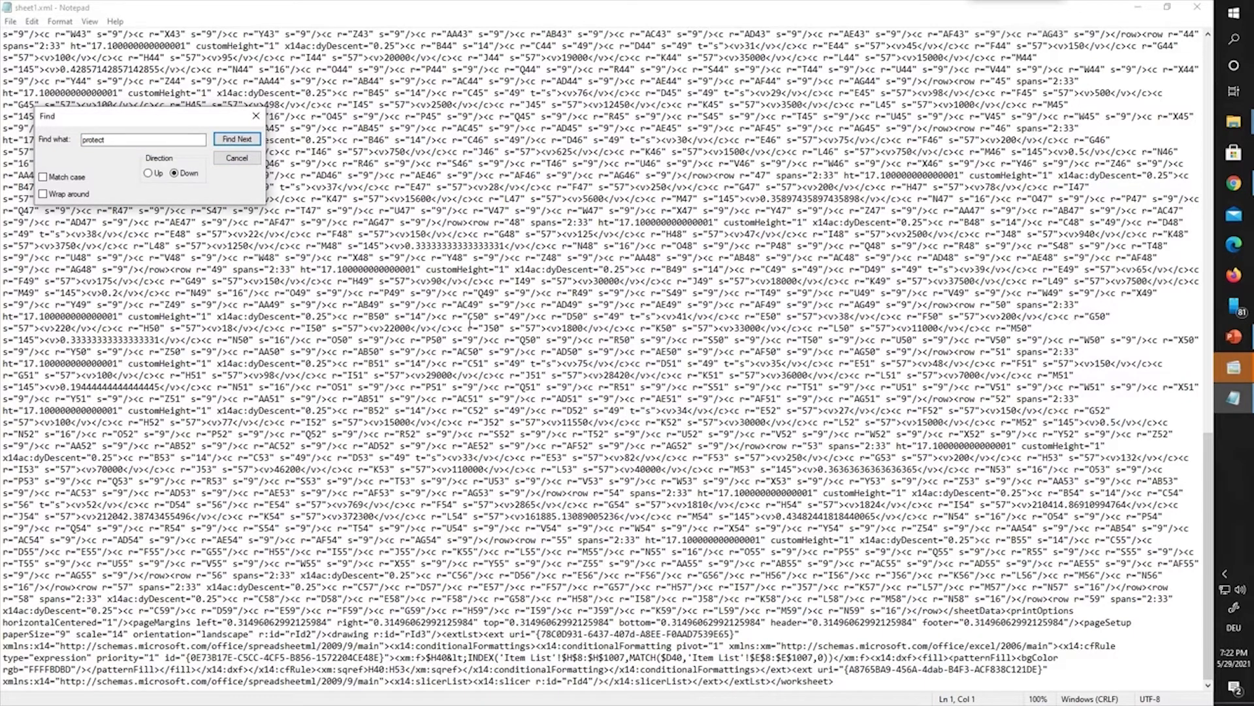
{"action": "left_click", "coordinate": [242, 141]}
{"action": "left_click", "coordinate": [643, 405]}
{"action": "left_click", "coordinate": [256, 115]}
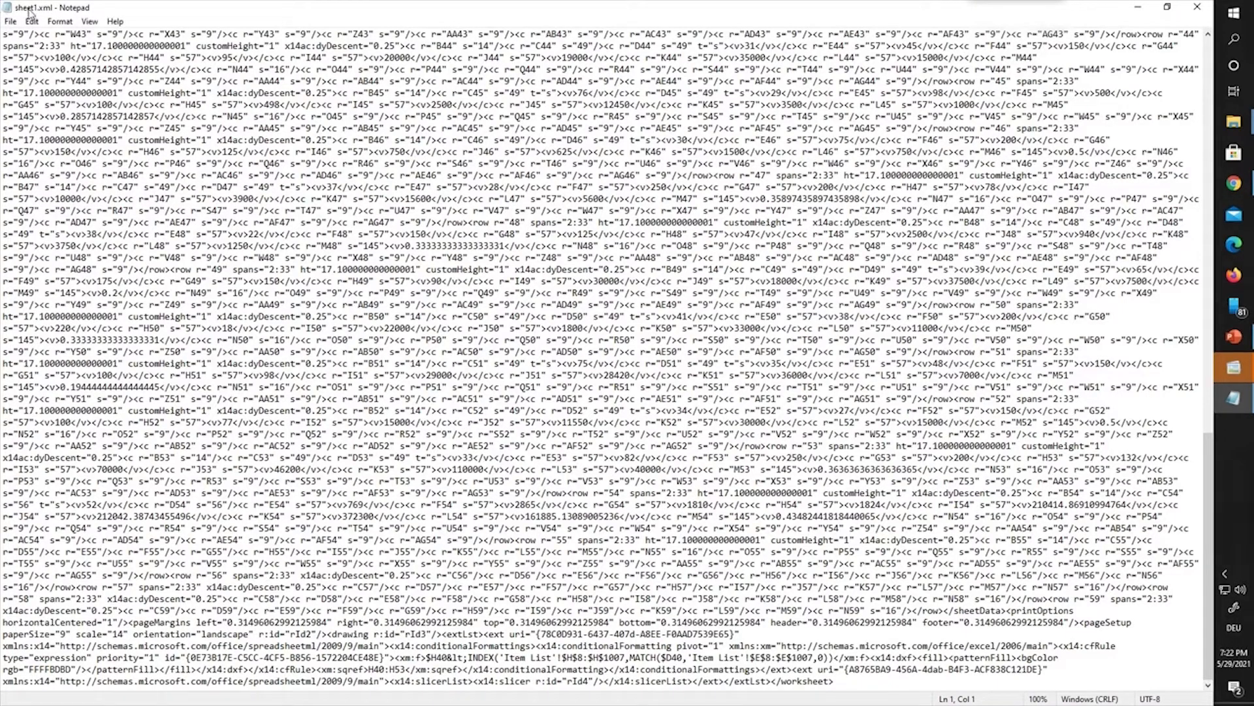
{"action": "left_click", "coordinate": [1197, 7]}
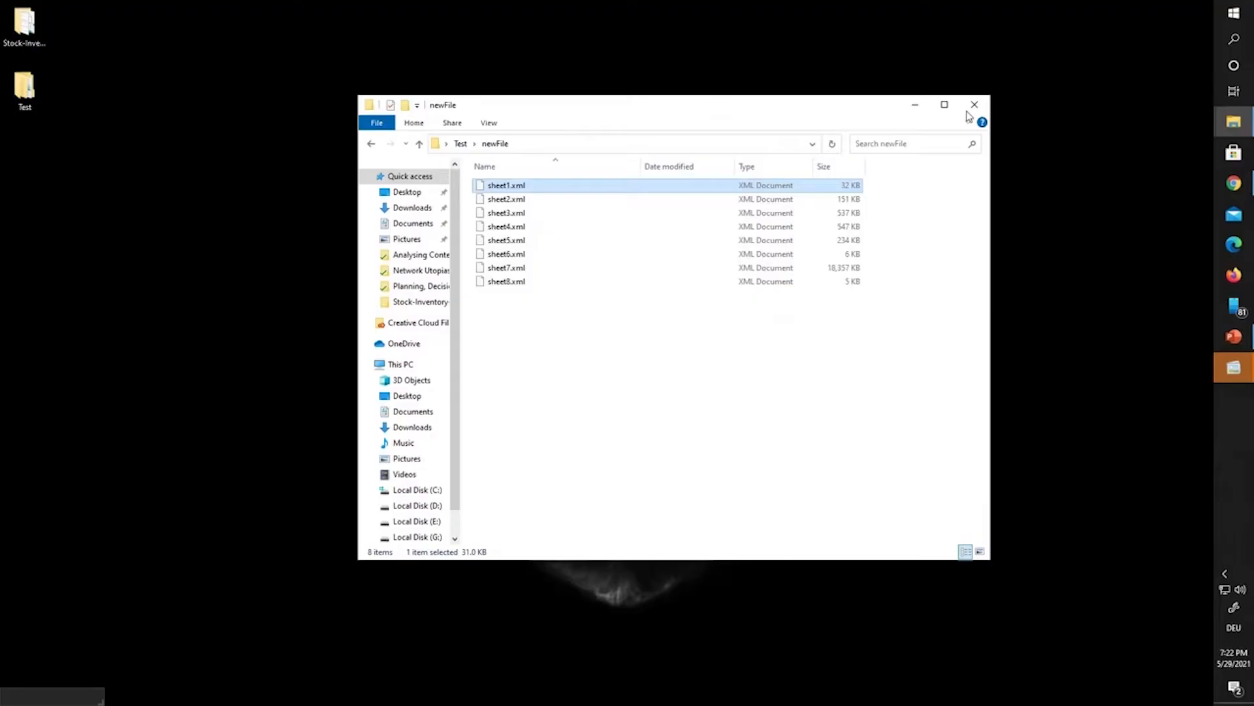
Step: Open sheet2.xml in a maximized Notepad window
{"action": "left_click", "coordinate": [494, 199]}
{"action": "right_click", "coordinate": [495, 199]}
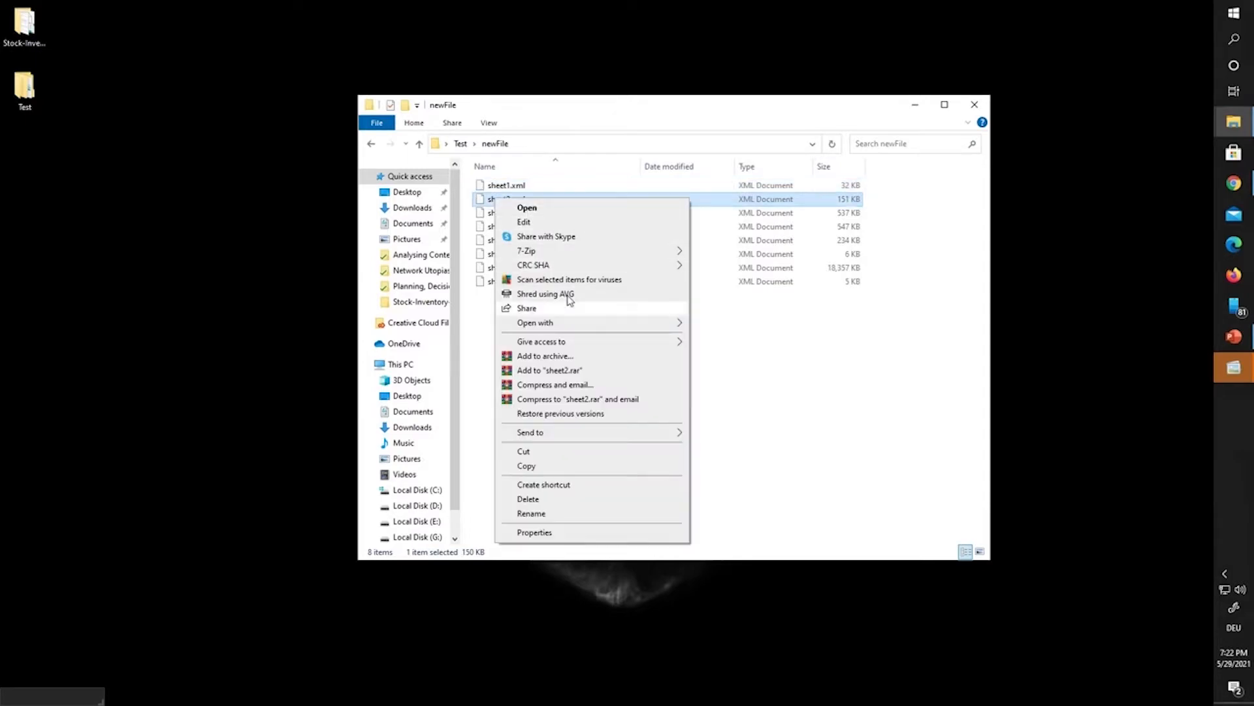
{"action": "mouse_move", "coordinate": [613, 324]}
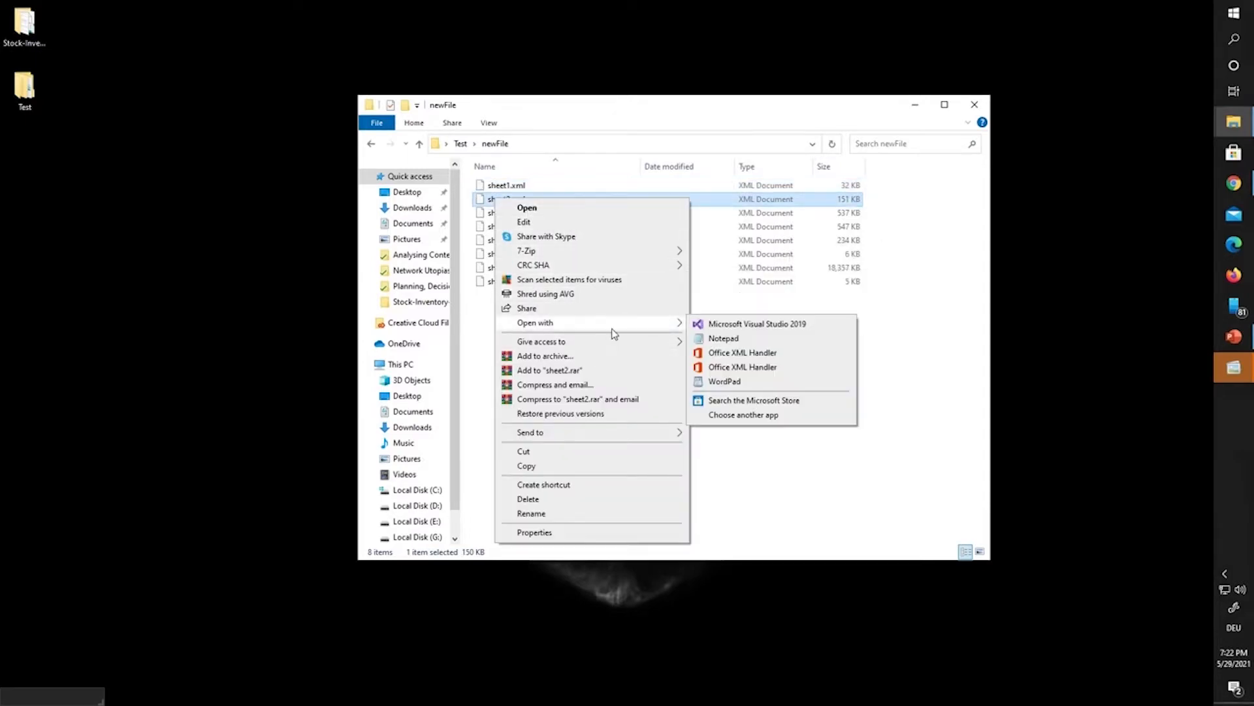
{"action": "left_click", "coordinate": [719, 340]}
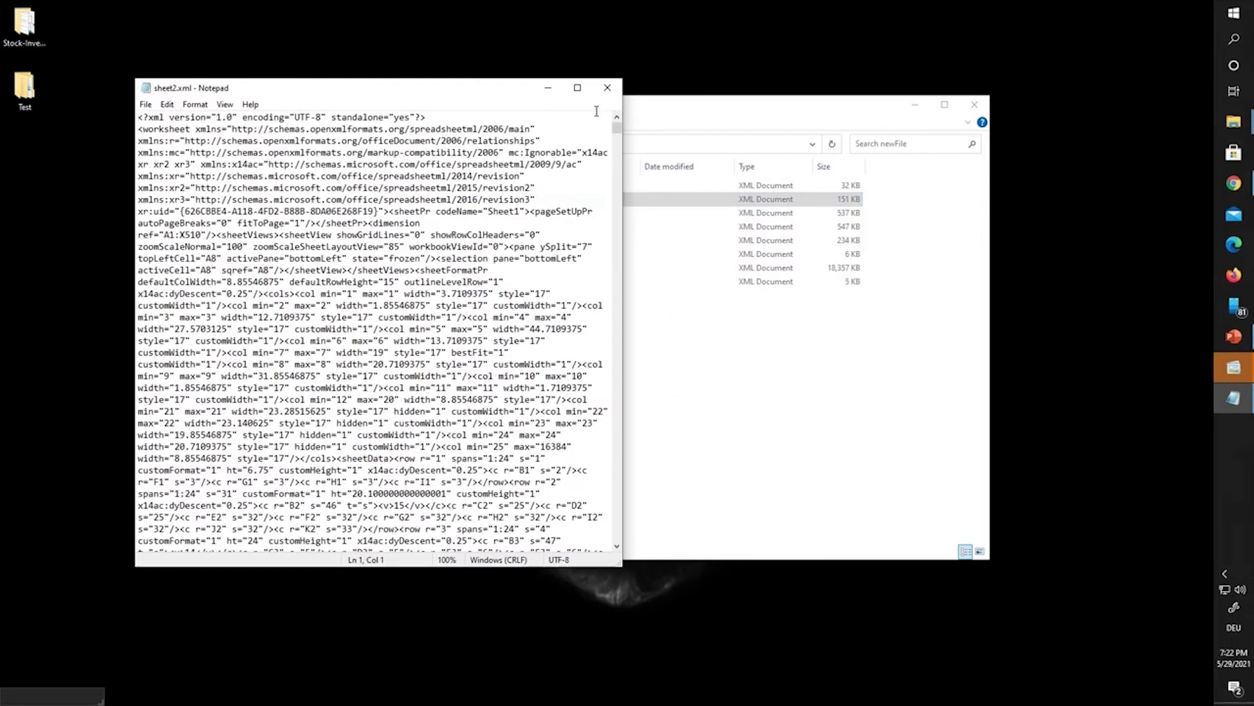
{"action": "left_click", "coordinate": [581, 90]}
Step: Search for 'protect' to find the SHA-512 sheetProtection entry near the file's end
{"action": "left_click", "coordinate": [16, 23]}
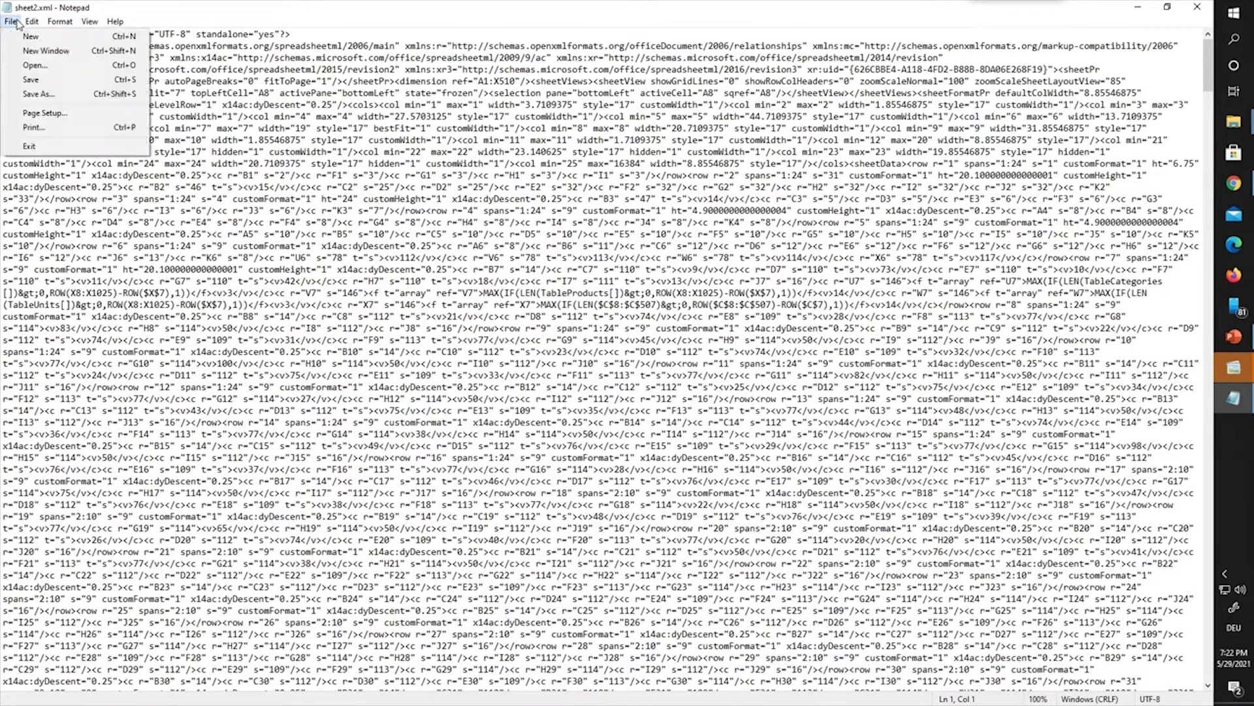
{"action": "mouse_move", "coordinate": [33, 25]}
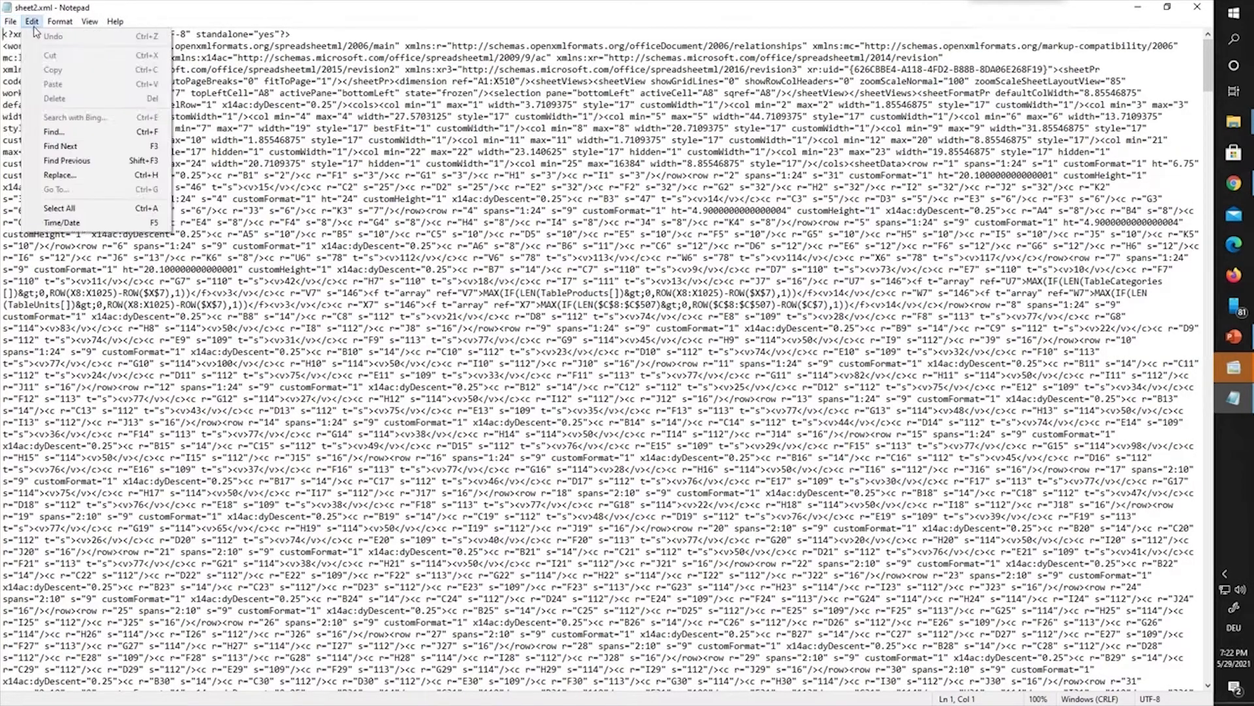
{"action": "left_click", "coordinate": [63, 131]}
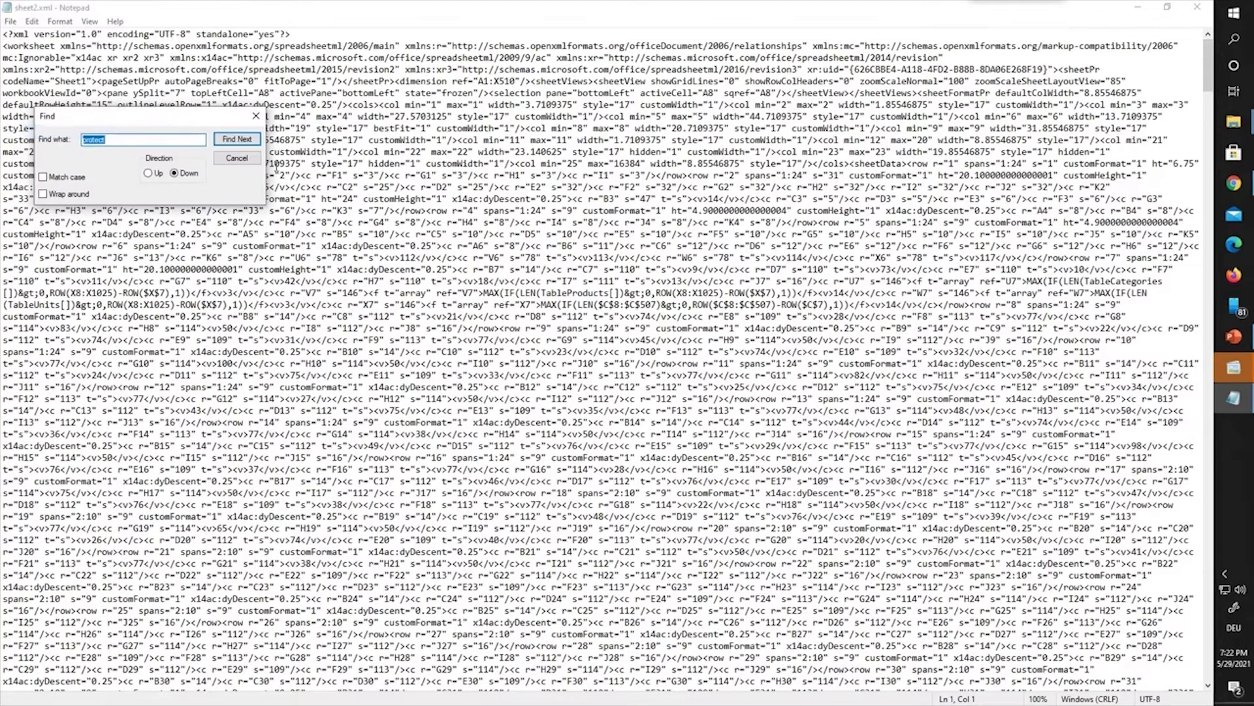
{"action": "left_click", "coordinate": [238, 141]}
{"action": "scroll", "coordinate": [653, 396], "scroll_direction": "down", "scroll_amount": 4}
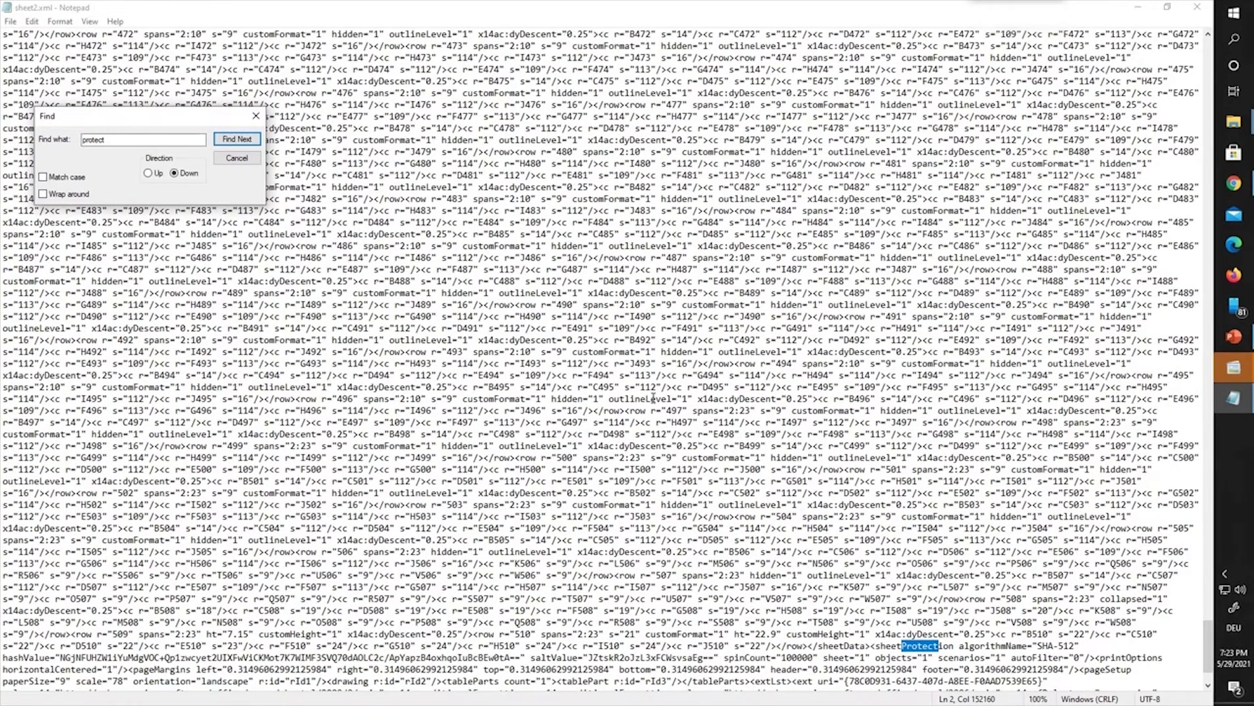
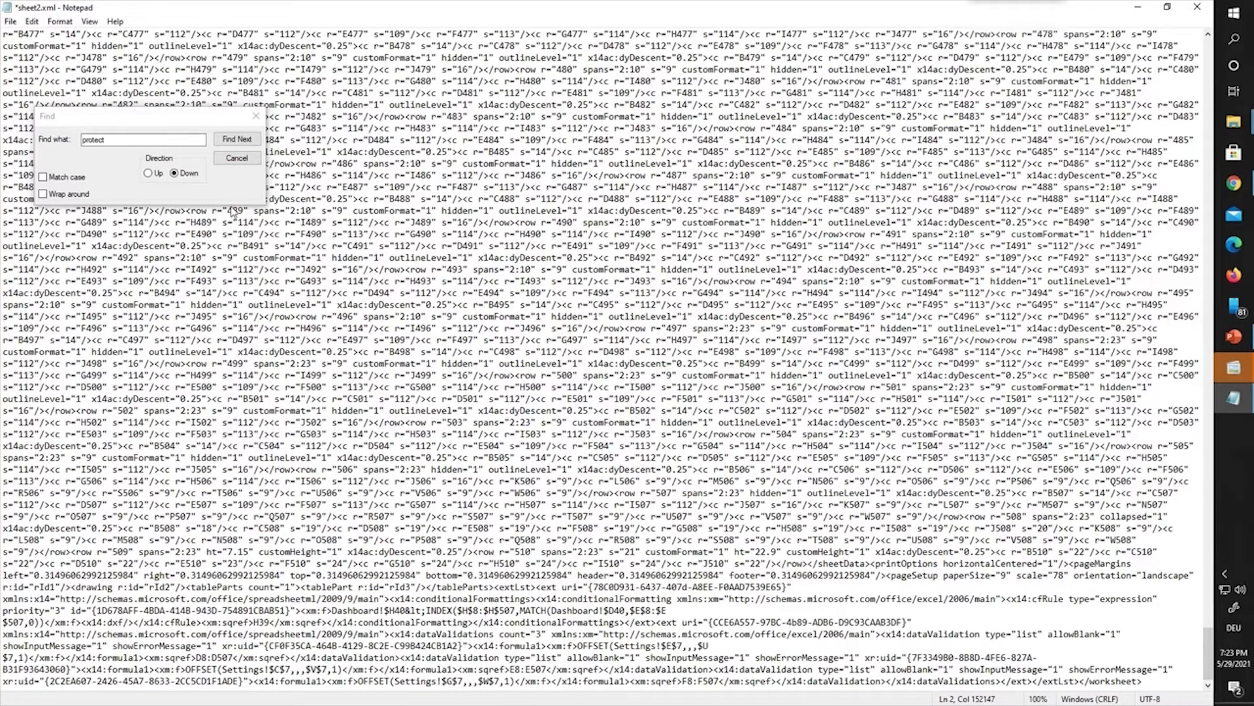
Step: Dismiss the Find dialog and save sheet2.xml with its sheetProtection element removed
{"action": "left_click", "coordinate": [250, 160]}
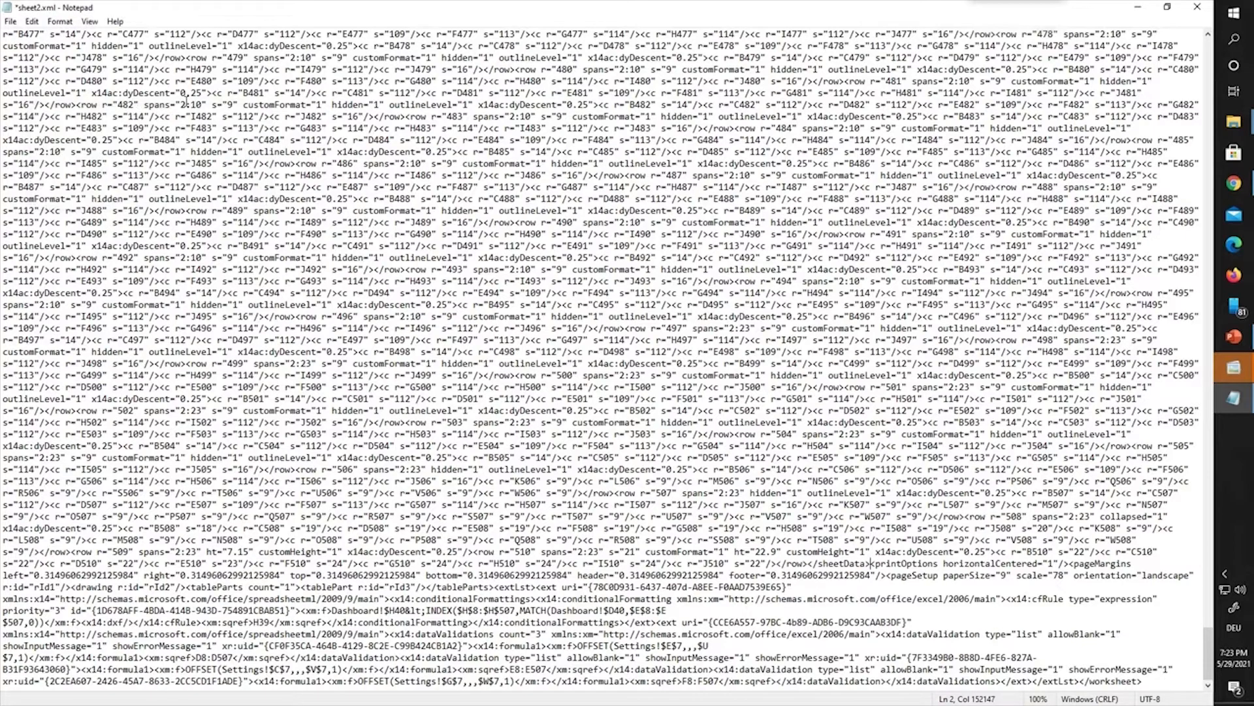
{"action": "left_click", "coordinate": [10, 21]}
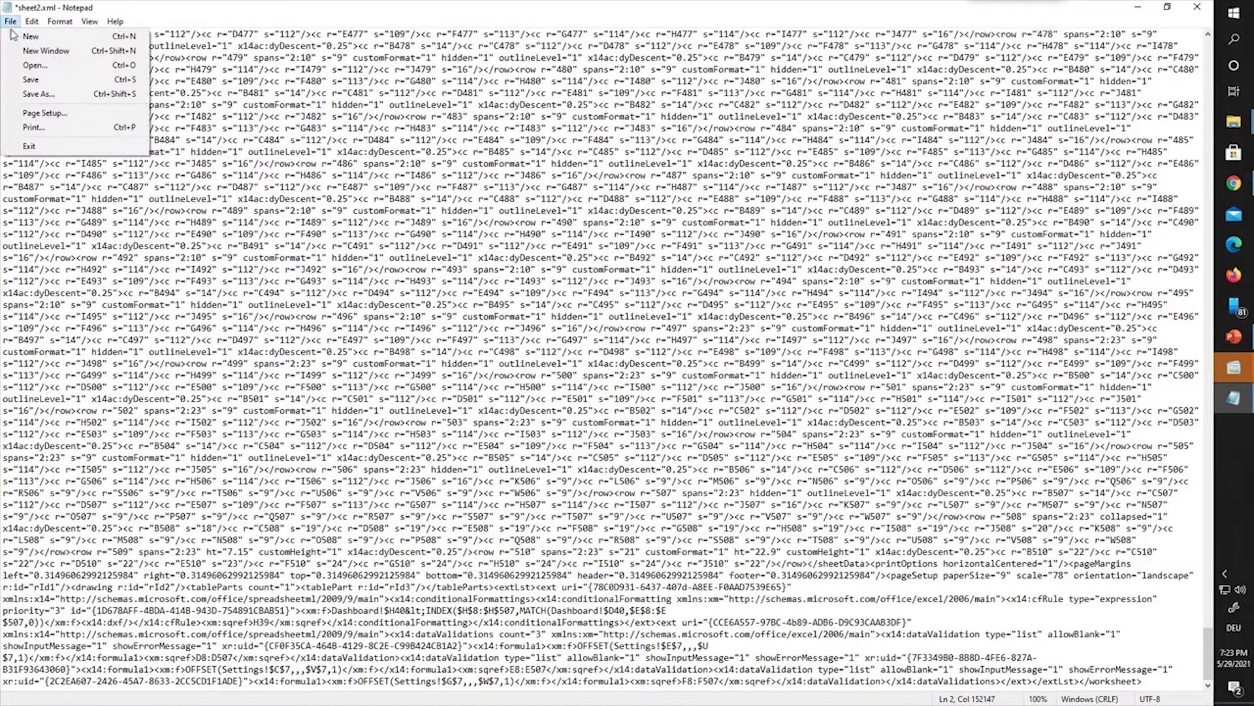
{"action": "left_click", "coordinate": [28, 81]}
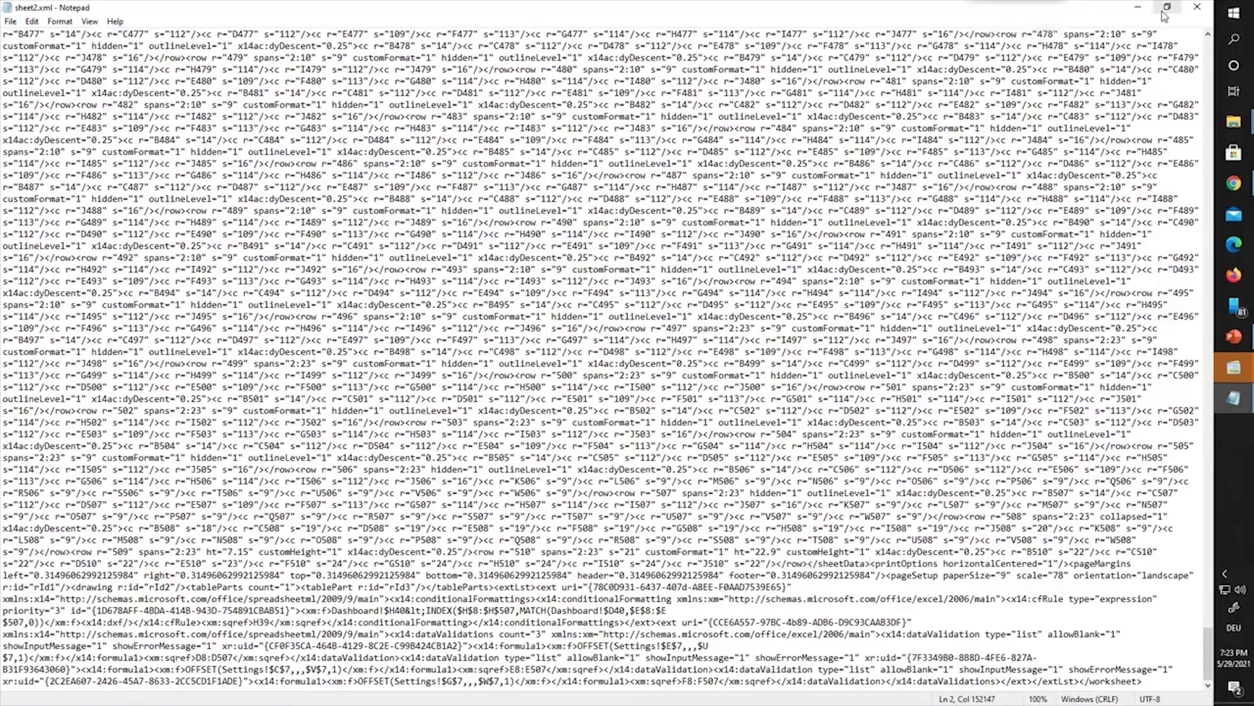
Step: Close sheet2.xml, open sheet3.xml in Notepad, and begin searching it for the protection element
{"action": "left_click", "coordinate": [1195, 8]}
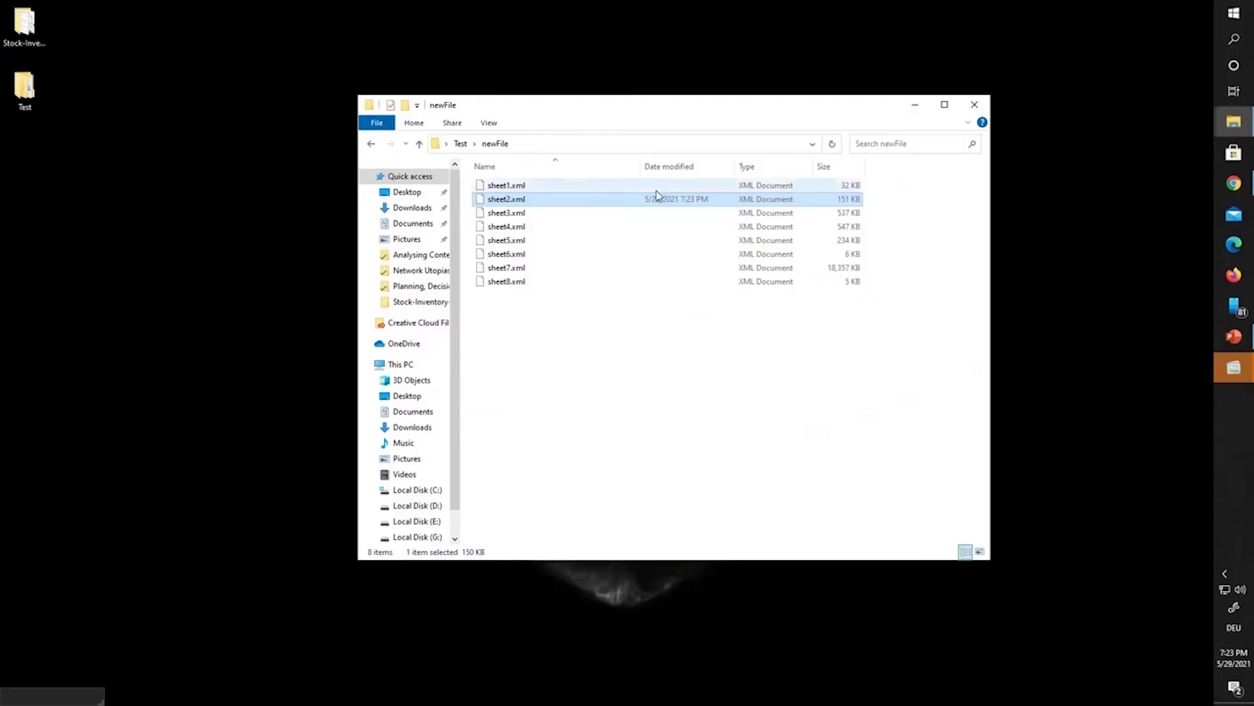
{"action": "left_click", "coordinate": [559, 215]}
{"action": "right_click", "coordinate": [558, 217]}
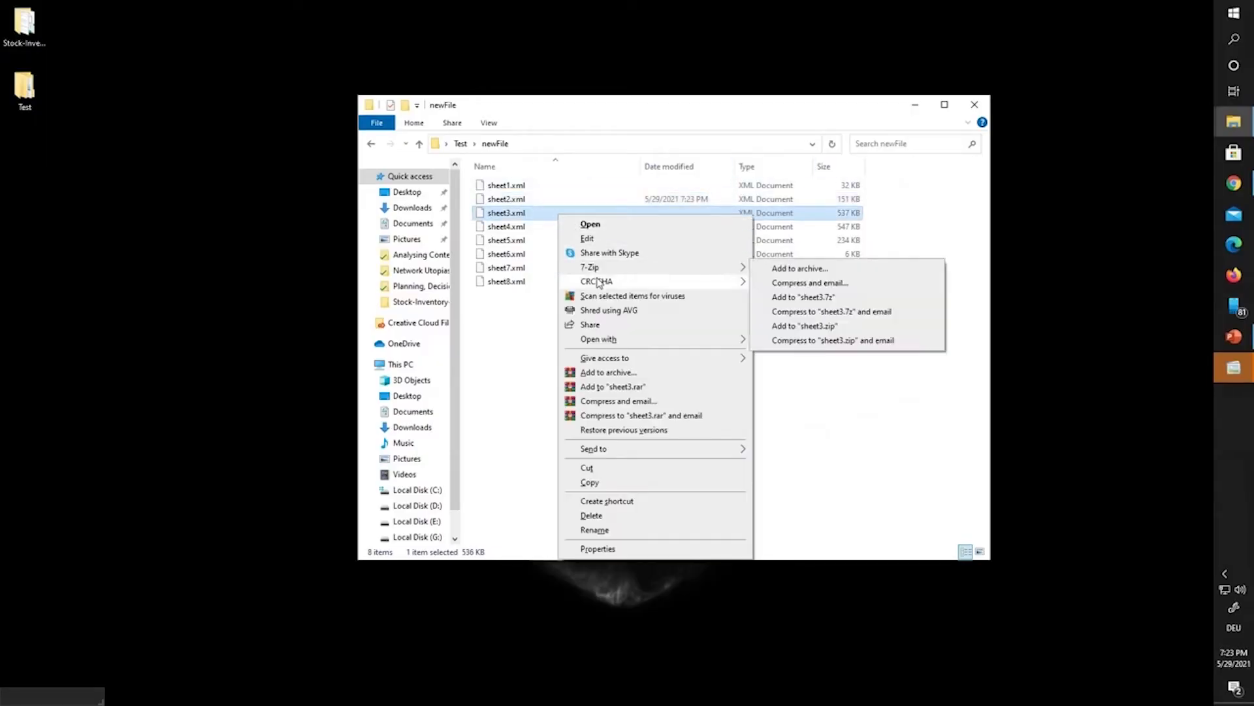
{"action": "mouse_move", "coordinate": [645, 340]}
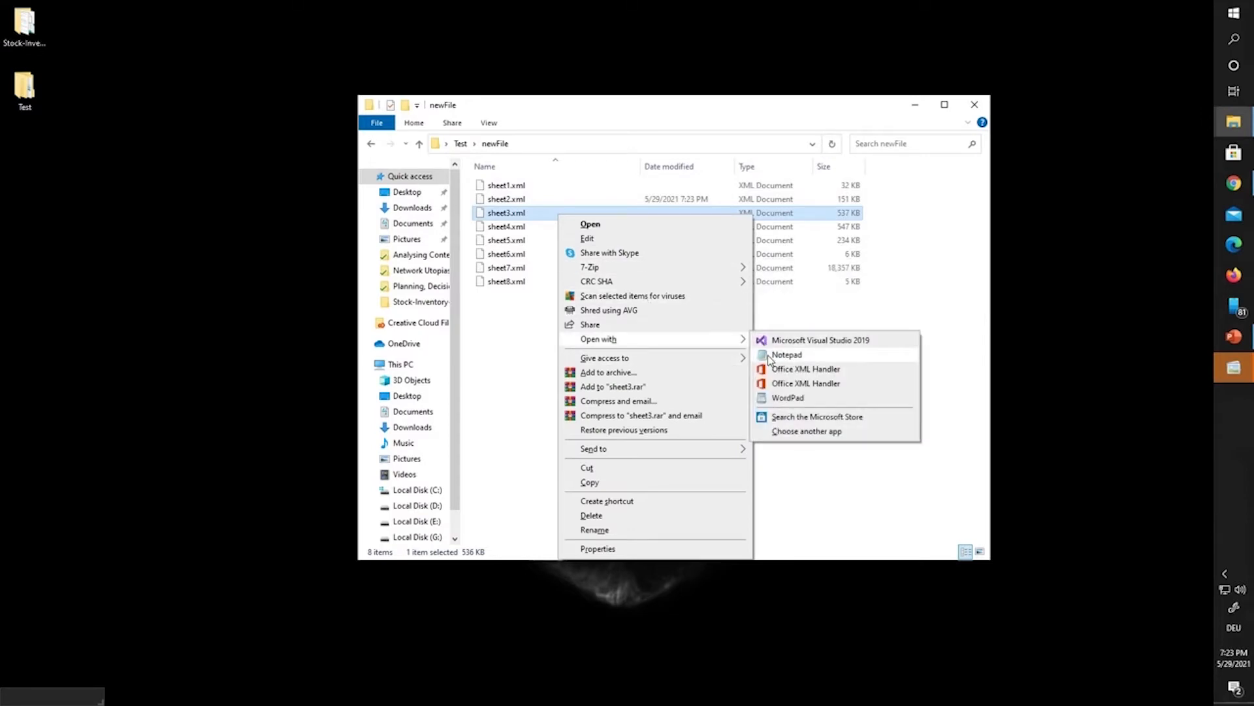
{"action": "left_click", "coordinate": [769, 356]}
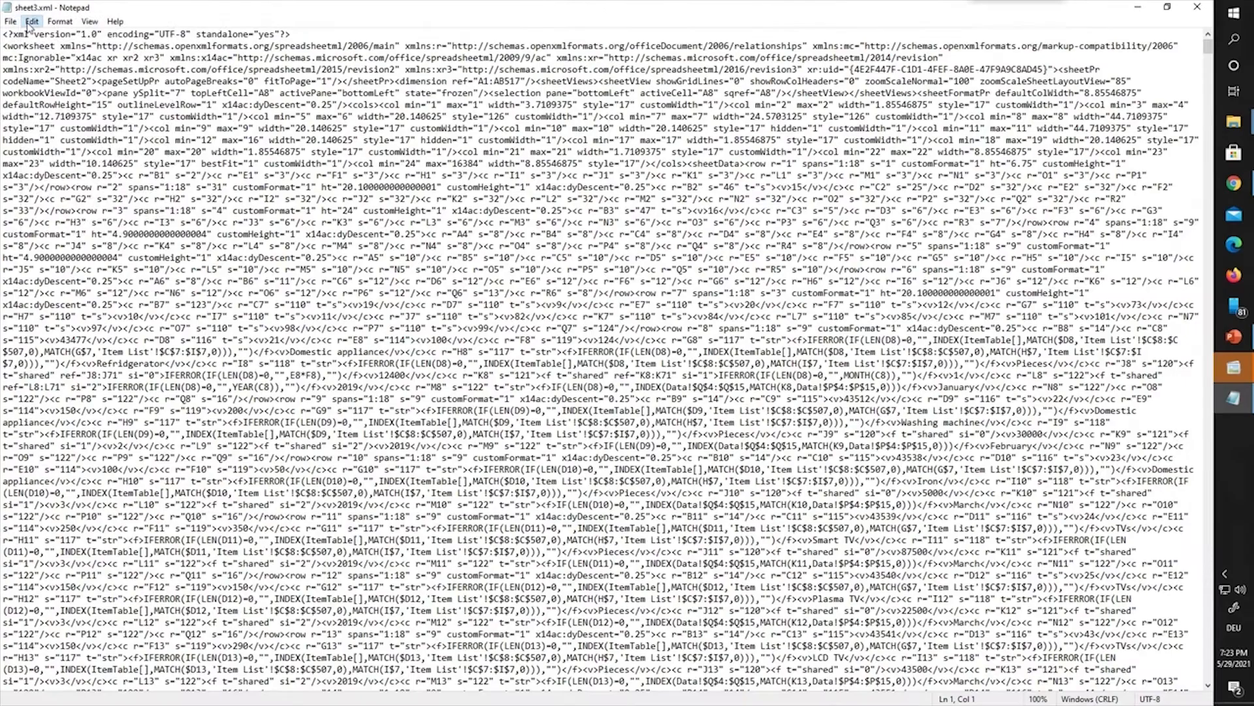
{"action": "left_click", "coordinate": [31, 22]}
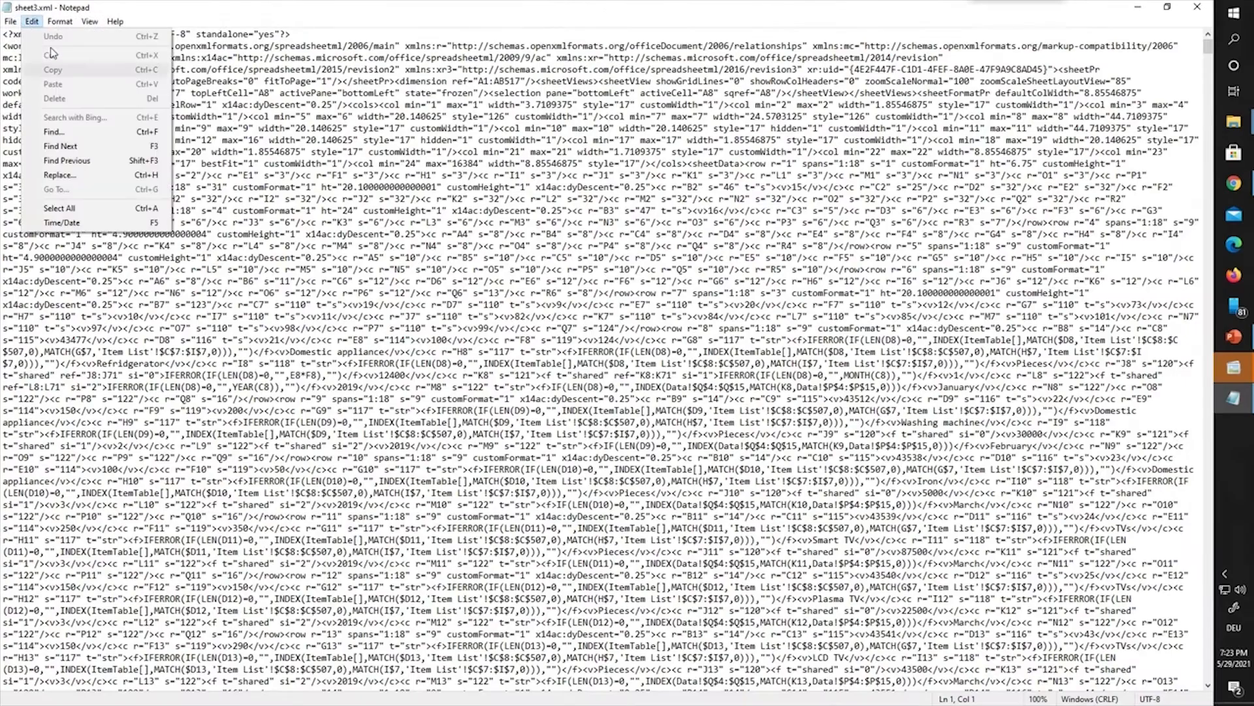
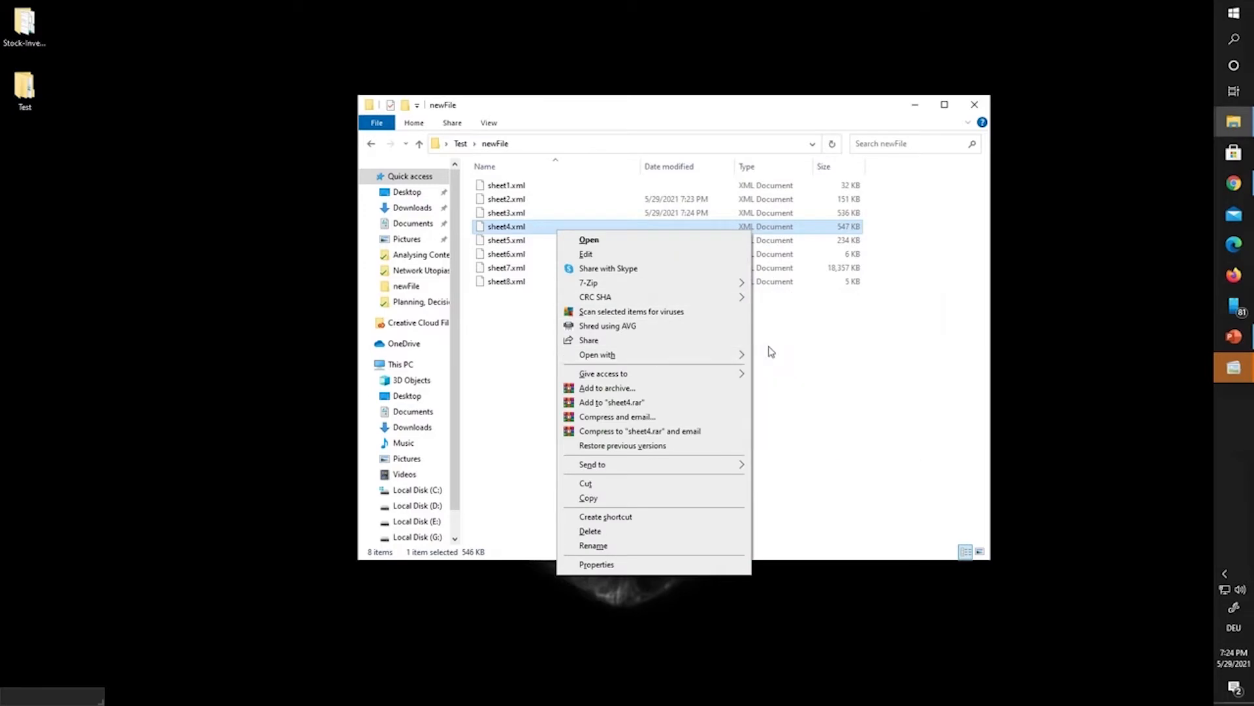
Step: Open sheet4.xml in Notepad to locate its sheetProtection element
{"action": "mouse_move", "coordinate": [732, 354]}
{"action": "left_click", "coordinate": [777, 369]}
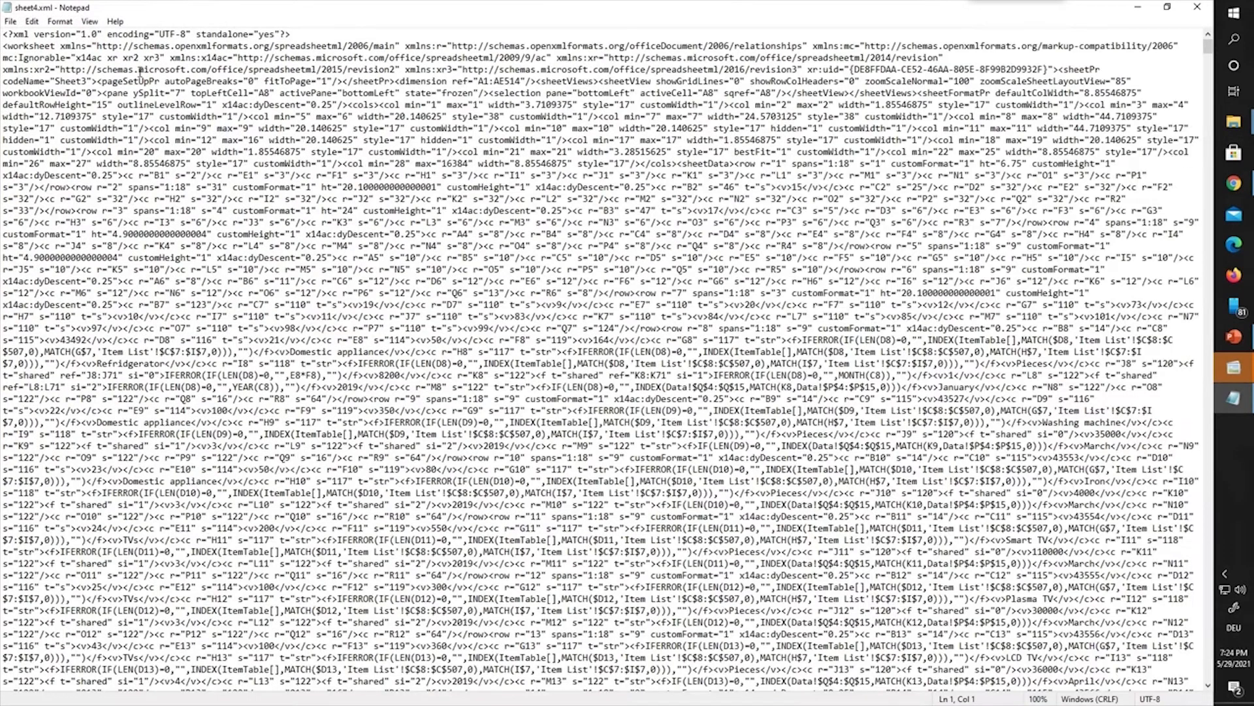
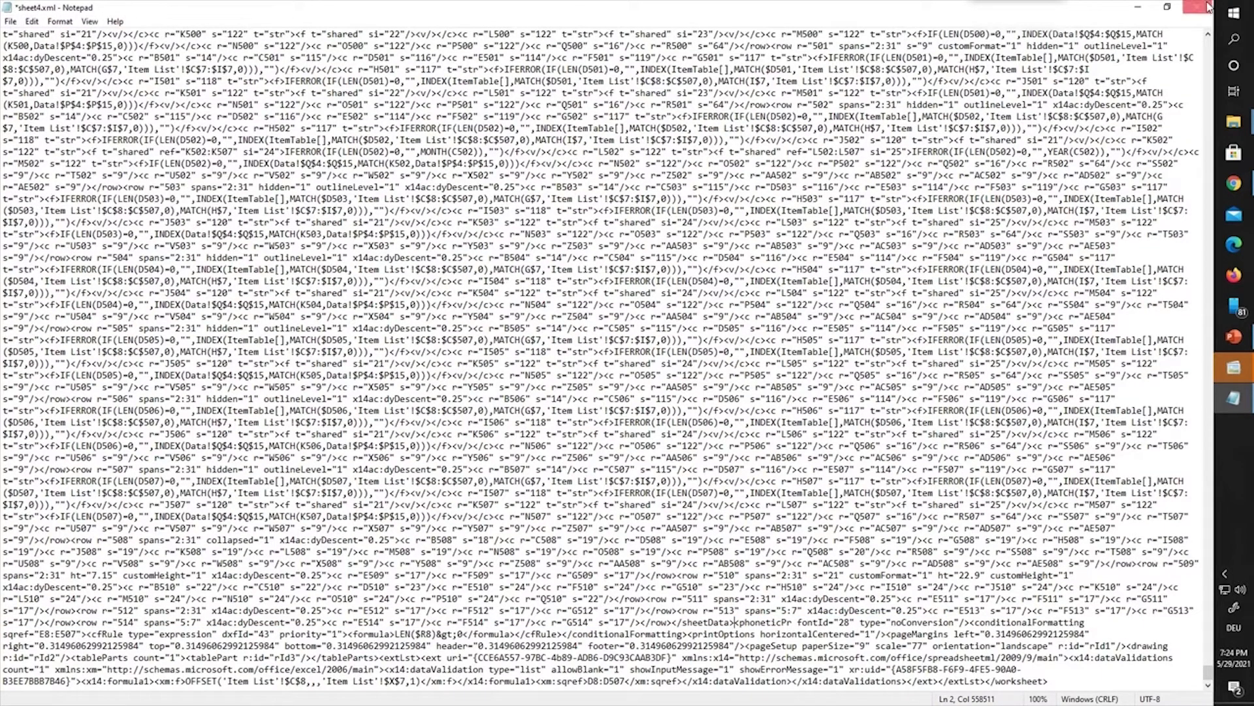
Step: Save and close the edited sheet4.xml, then open sheet5.xml in Notepad, maximized
{"action": "left_click", "coordinate": [1197, 7]}
{"action": "left_click", "coordinate": [574, 367]}
{"action": "left_click", "coordinate": [515, 242]}
{"action": "right_click", "coordinate": [515, 247]}
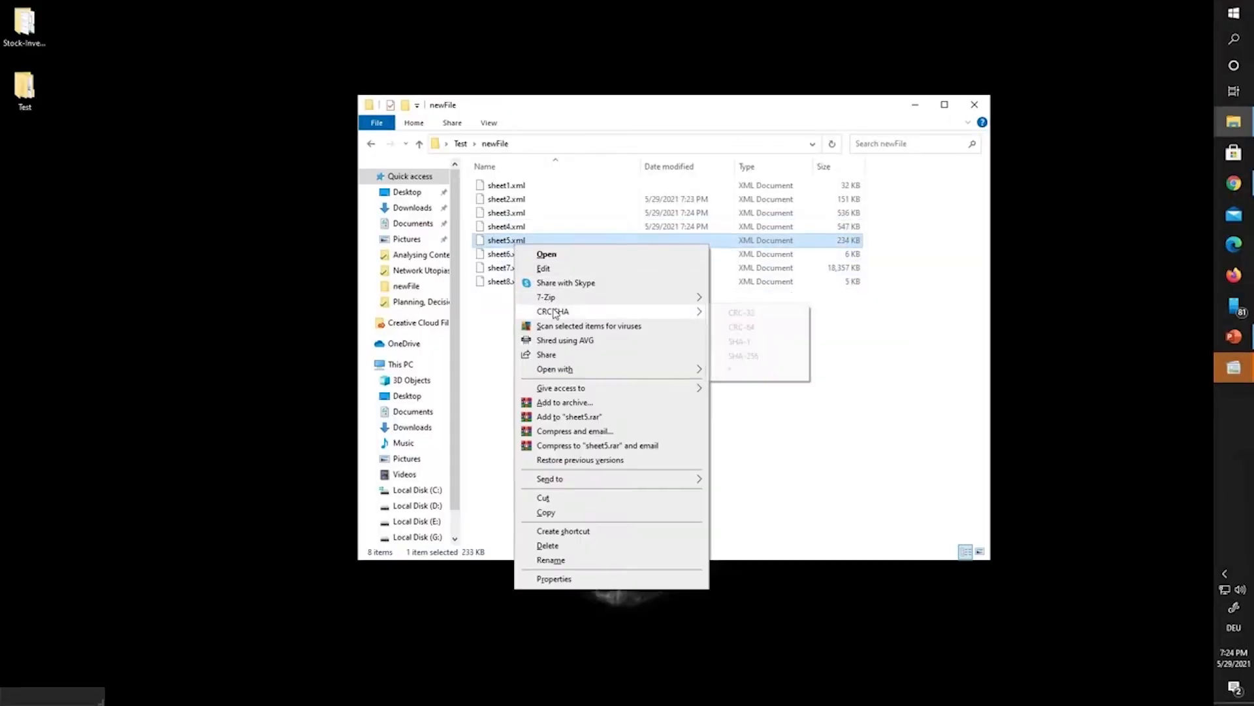
{"action": "mouse_move", "coordinate": [555, 367]}
{"action": "left_click", "coordinate": [751, 382]}
{"action": "left_click", "coordinate": [576, 88]}
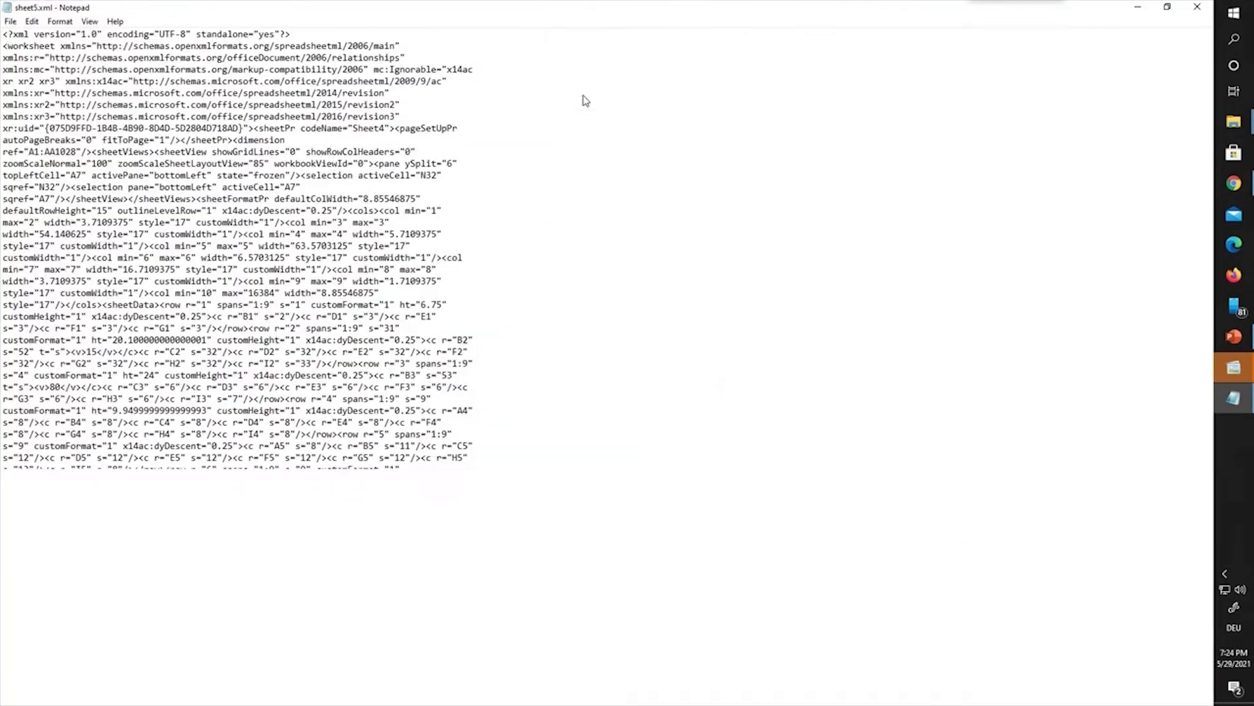
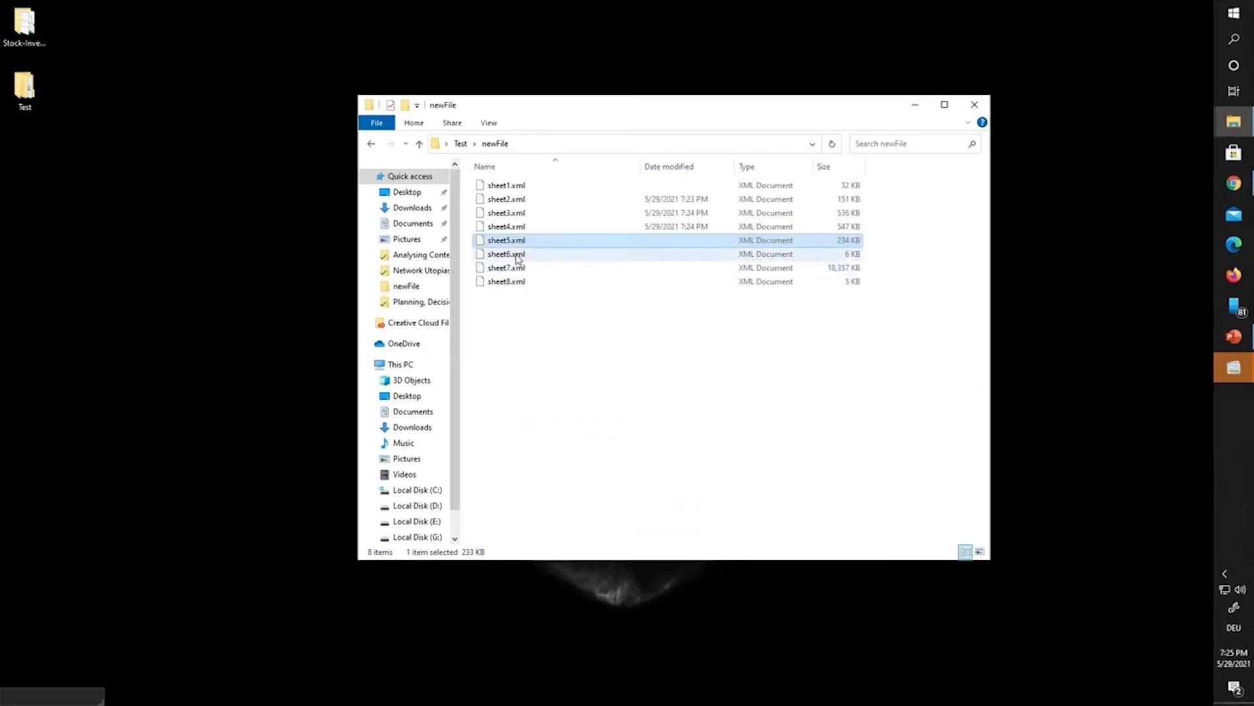
Step: Open sheet6.xml from the extracted archive in Notepad
{"action": "left_click", "coordinate": [516, 255]}
{"action": "right_click", "coordinate": [516, 257]}
{"action": "mouse_move", "coordinate": [580, 379]}
{"action": "left_click", "coordinate": [738, 393]}
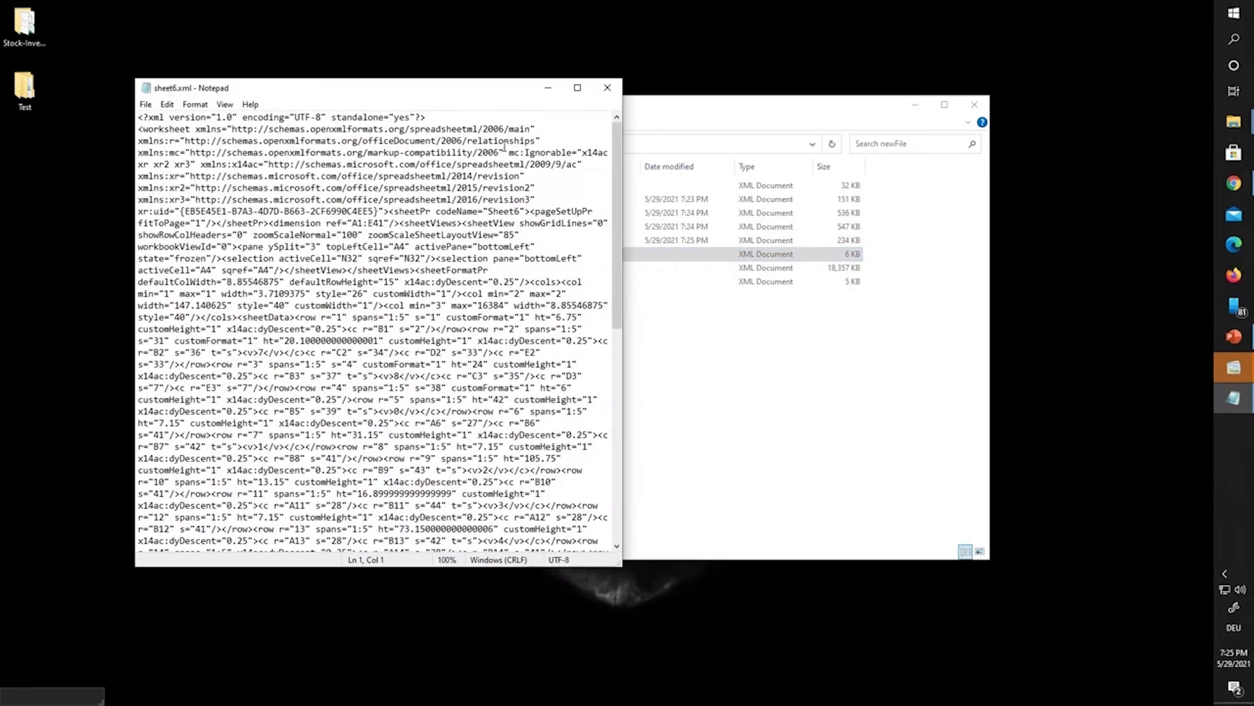
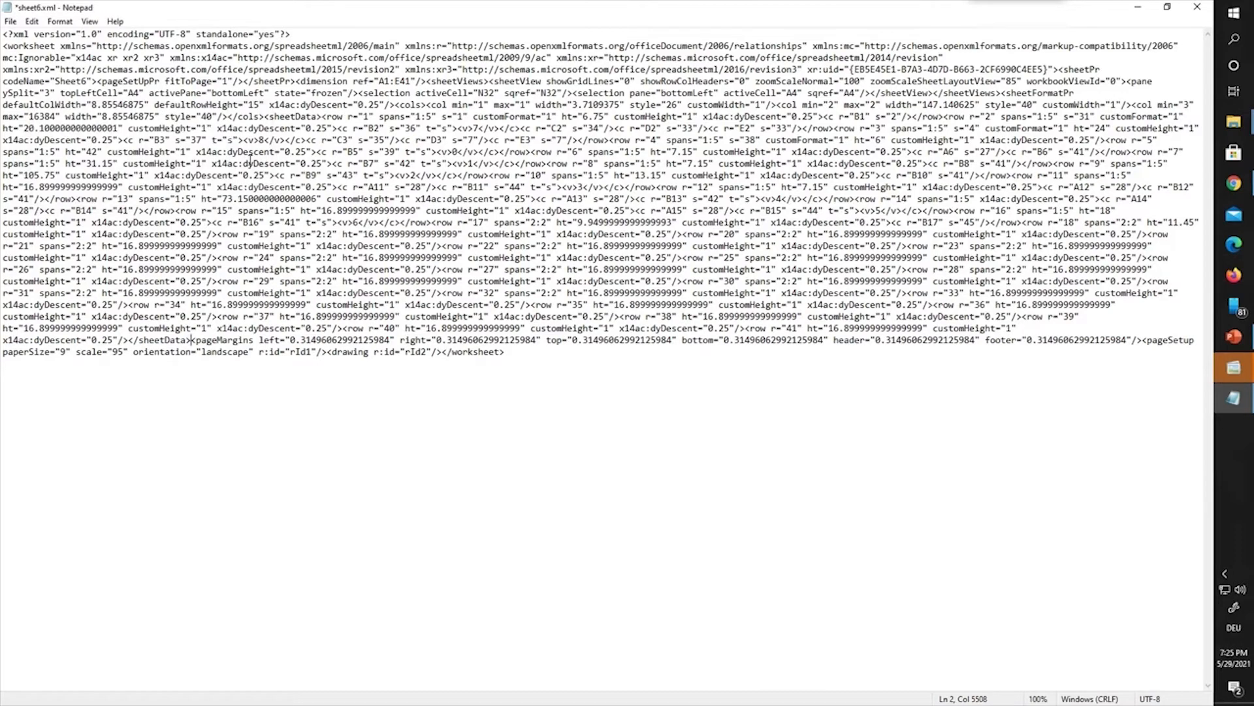
Step: Save the edited sheet6.xml, close Notepad, and bring up the options for sheet7.xml
{"action": "left_click", "coordinate": [1197, 7]}
{"action": "left_click", "coordinate": [574, 366]}
{"action": "right_click", "coordinate": [509, 267]}
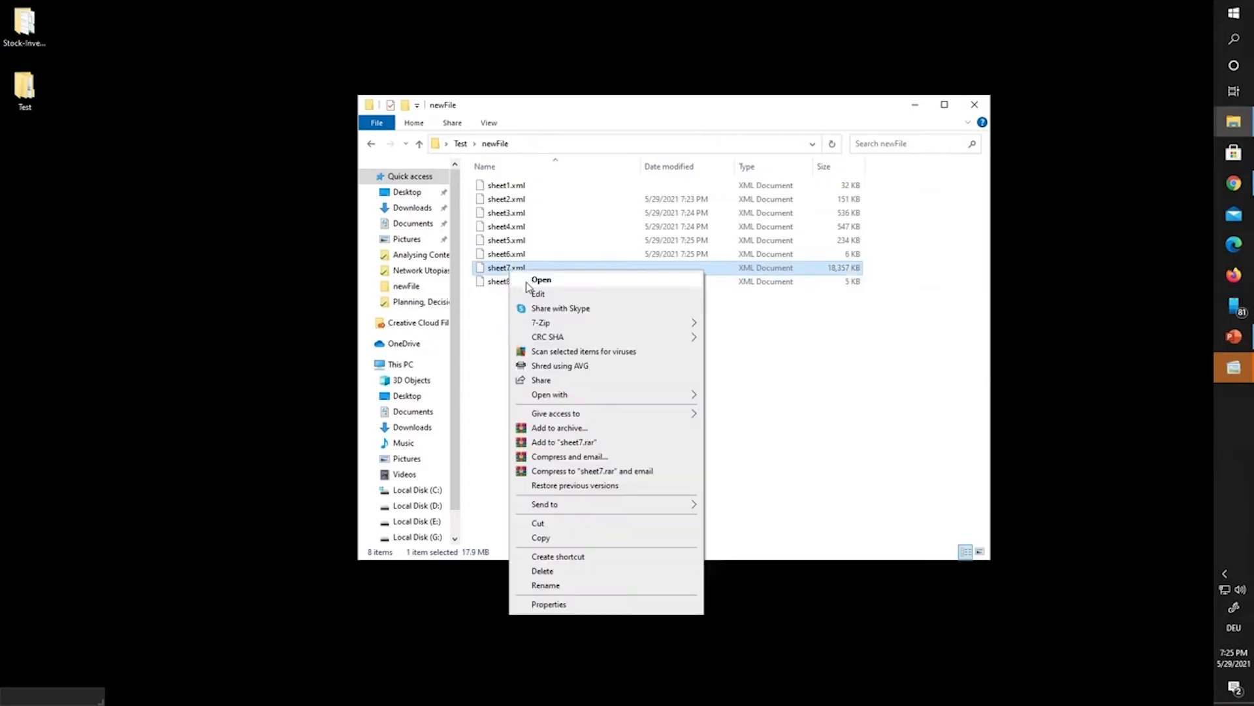
Step: Open sheet7.xml in Notepad and search for 'protect', confirming it has no match
{"action": "mouse_move", "coordinate": [566, 395]}
{"action": "left_click", "coordinate": [725, 411]}
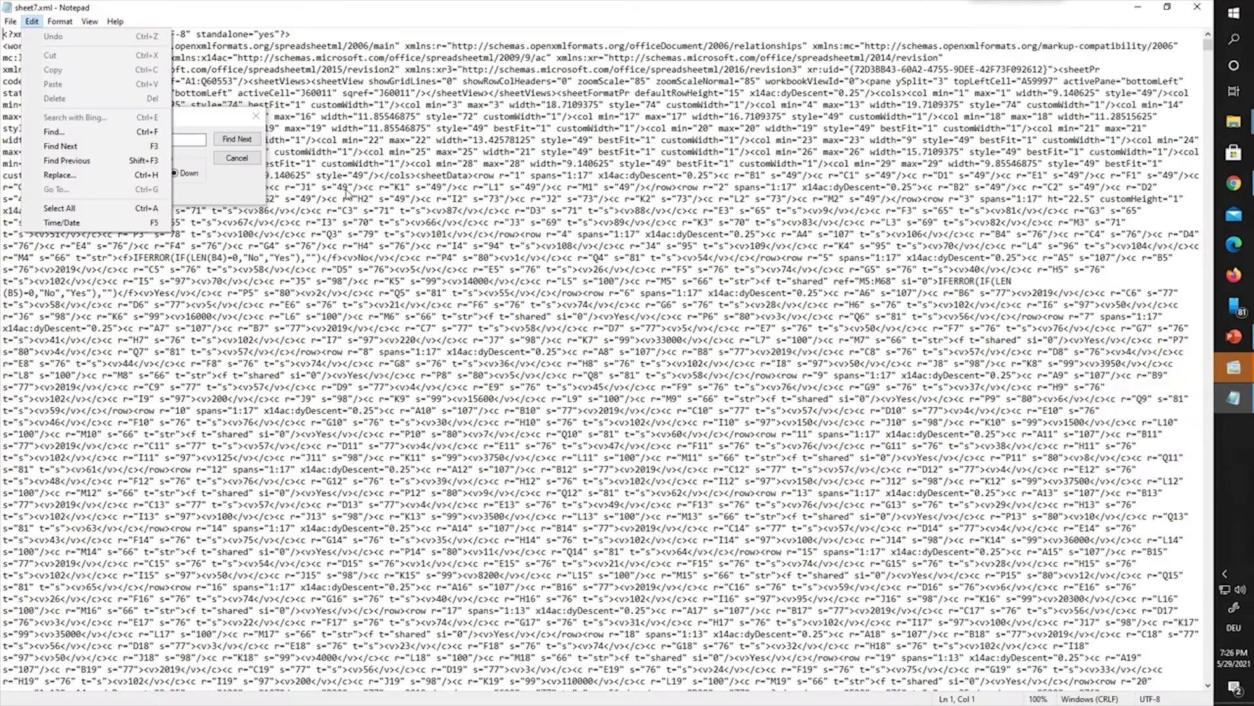
{"action": "left_click", "coordinate": [328, 165]}
{"action": "left_click", "coordinate": [224, 141]}
{"action": "left_click", "coordinate": [628, 409]}
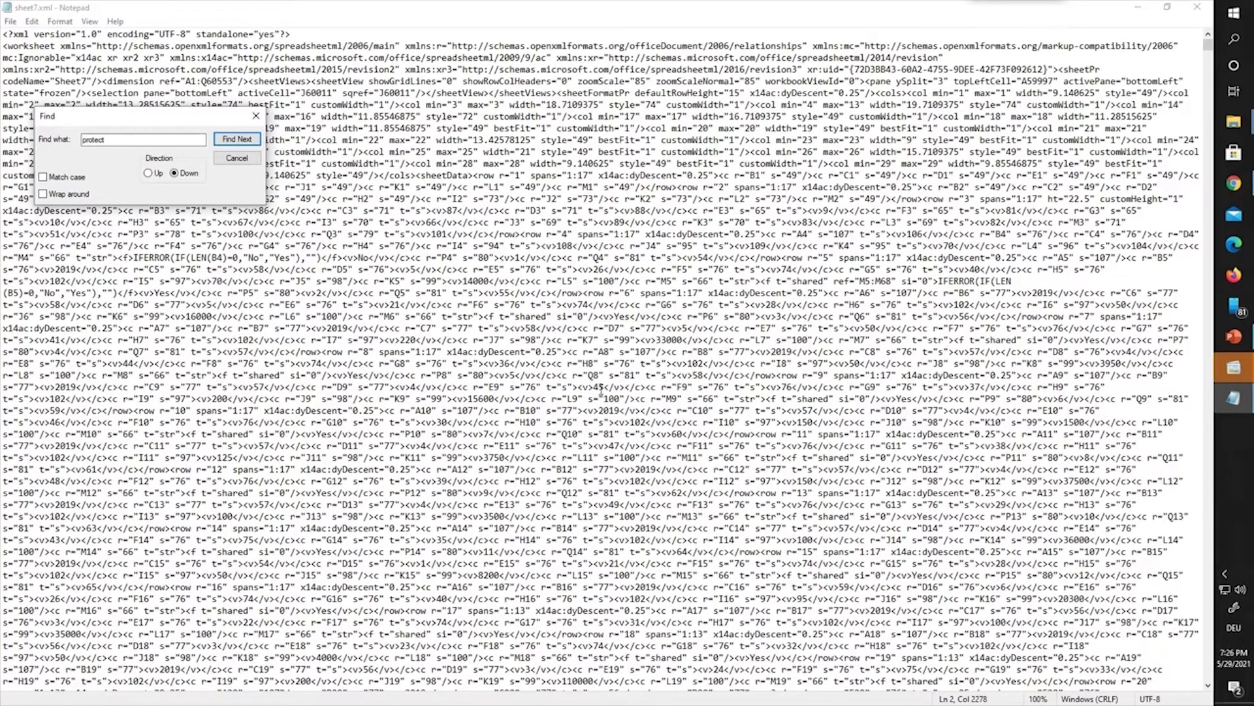
{"action": "key", "text": "Return"}
{"action": "left_click", "coordinate": [643, 407]}
{"action": "left_click", "coordinate": [255, 115]}
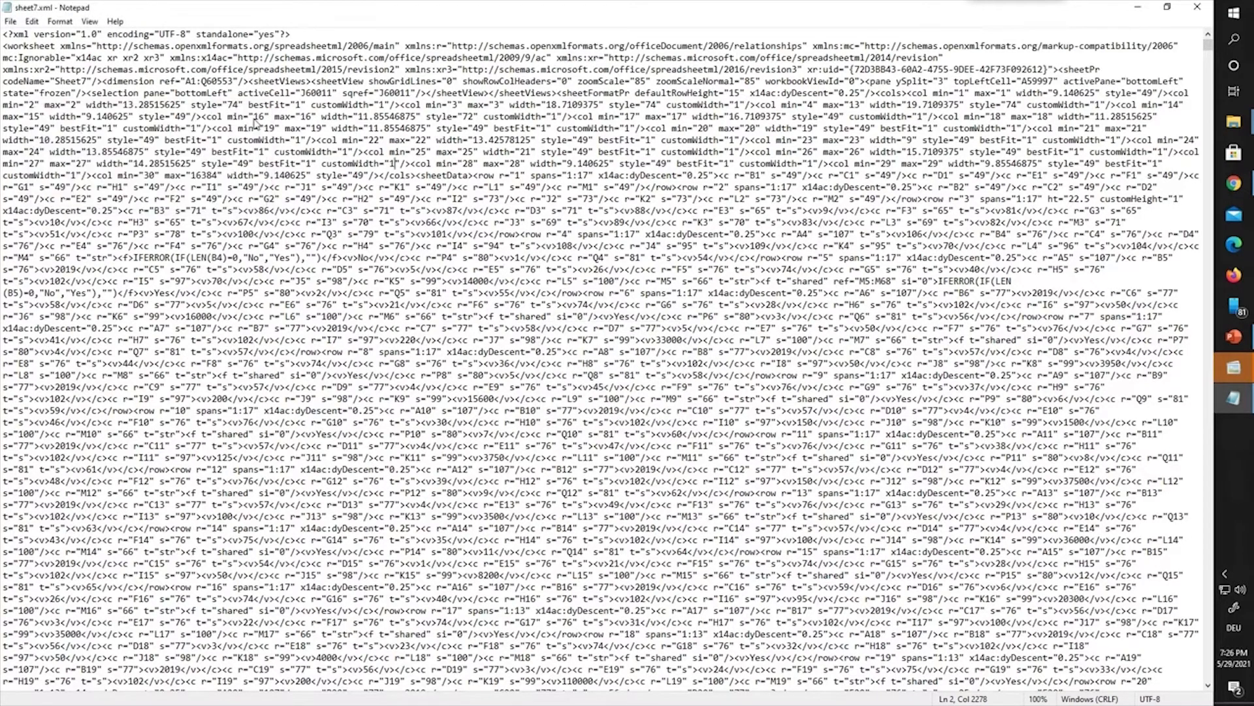
{"action": "scroll", "coordinate": [868, 429], "scroll_direction": "down", "scroll_amount": 15}
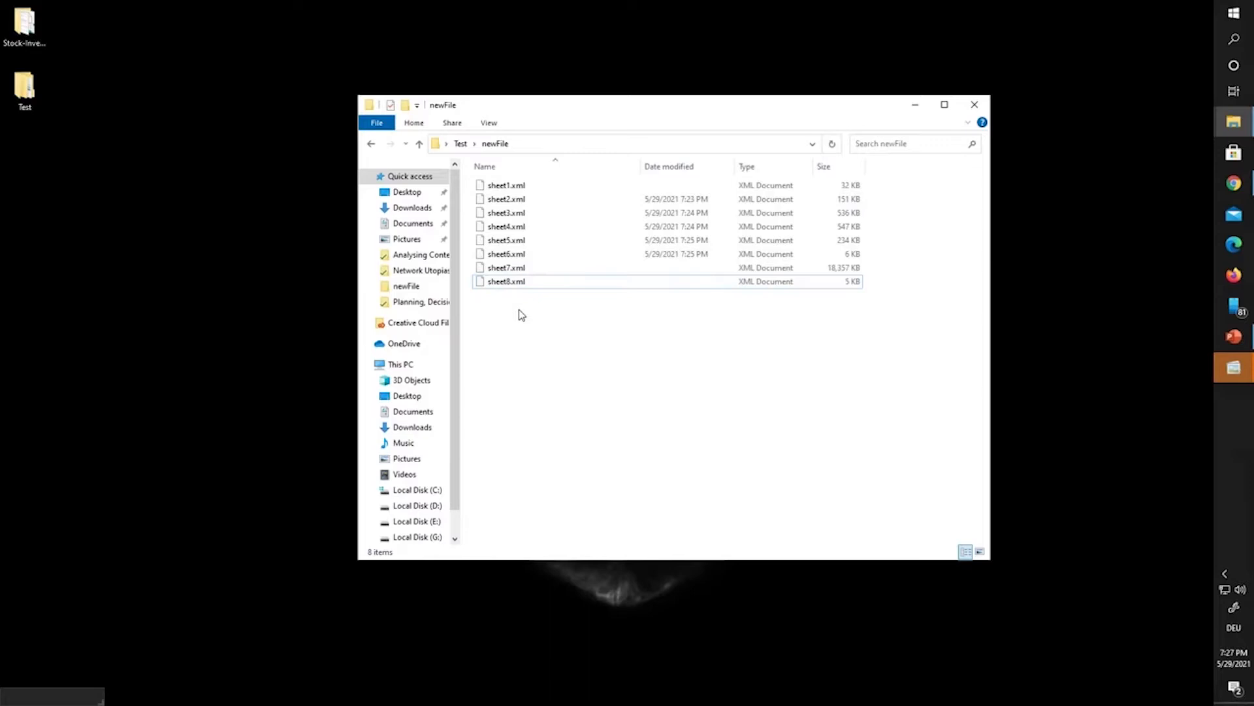
{"action": "right_click", "coordinate": [519, 309]}
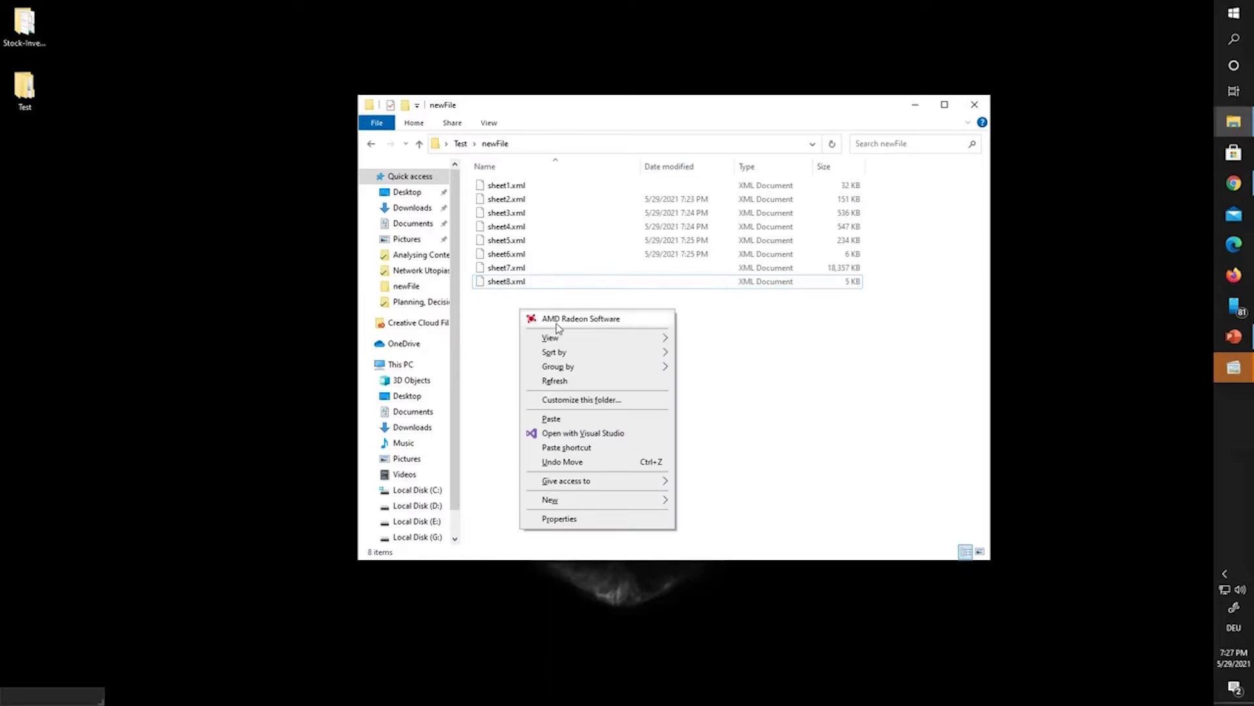
Step: Refresh newFile, go up to Test, and open Stock-Inventory-Tracker-Someka-V1F.zip in WinRAR
{"action": "left_click", "coordinate": [564, 382]}
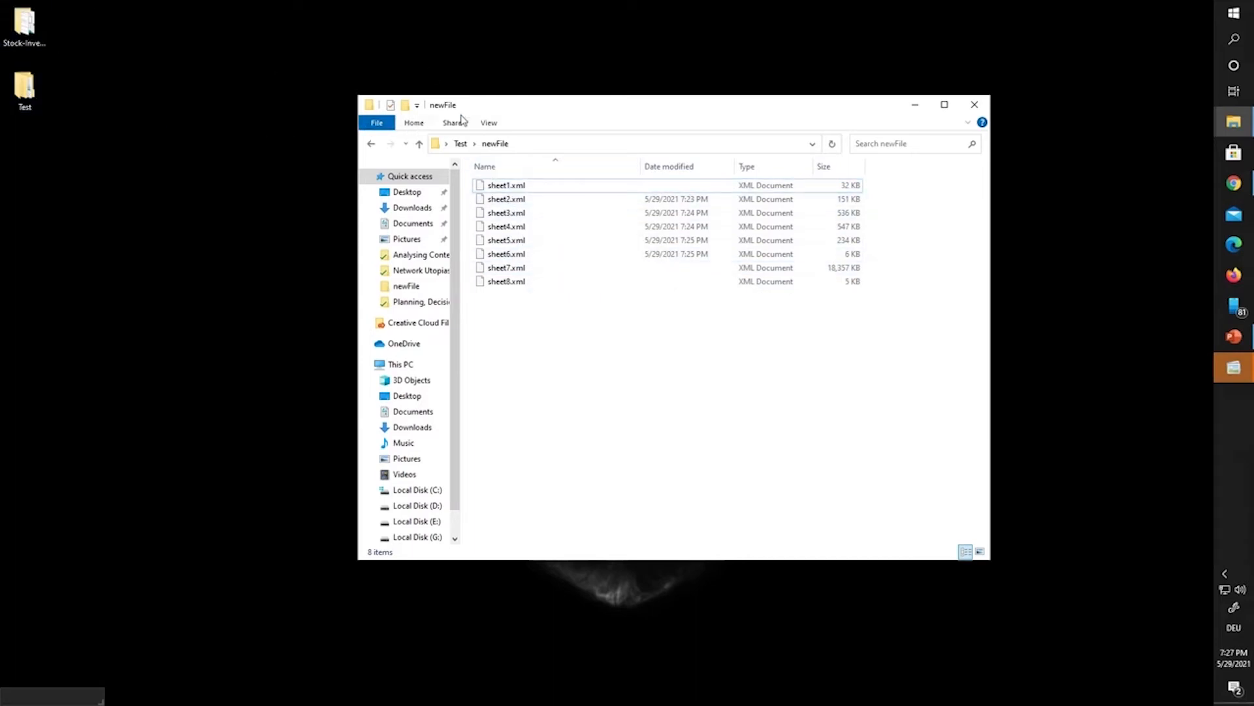
{"action": "left_click", "coordinate": [461, 143]}
{"action": "double_click", "coordinate": [557, 199]}
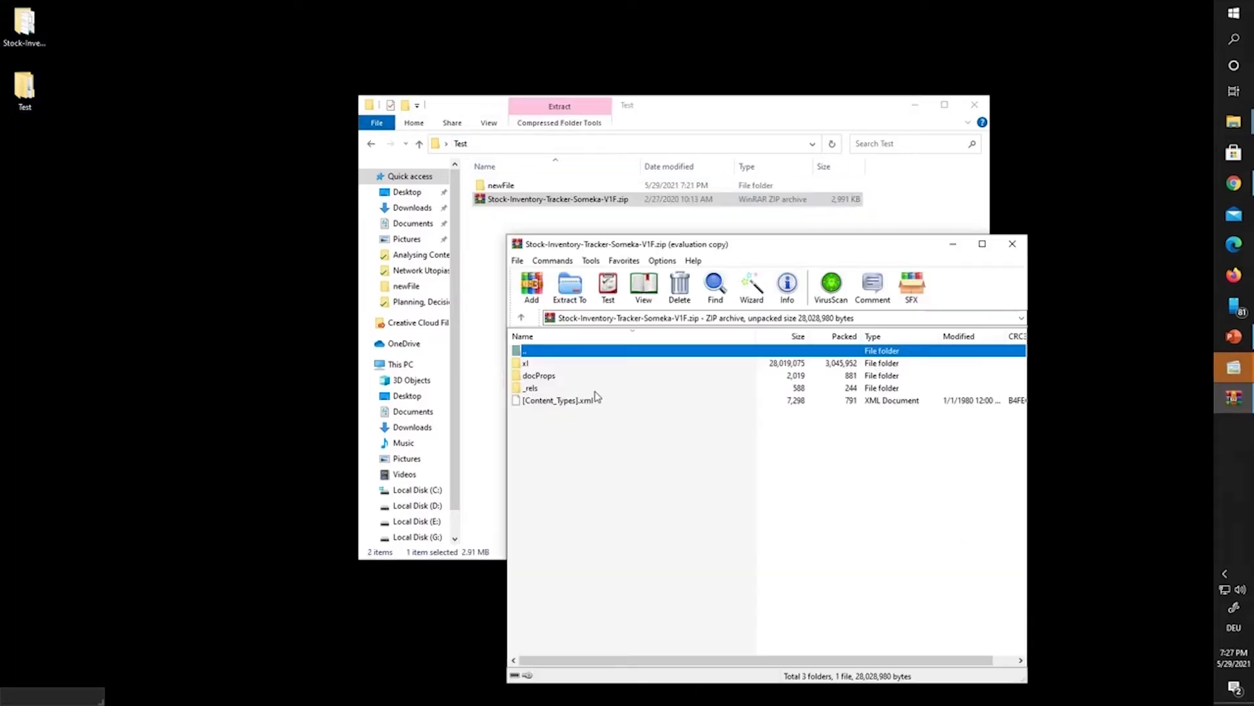
Step: Place the WinRAR window beside the newFile folder and browse into xl\worksheets
{"action": "left_click_drag", "start_coordinate": [721, 248], "coordinate": [254, 230]}
{"action": "left_click_drag", "start_coordinate": [691, 112], "coordinate": [904, 54]}
{"action": "left_click_drag", "start_coordinate": [413, 228], "coordinate": [507, 87]}
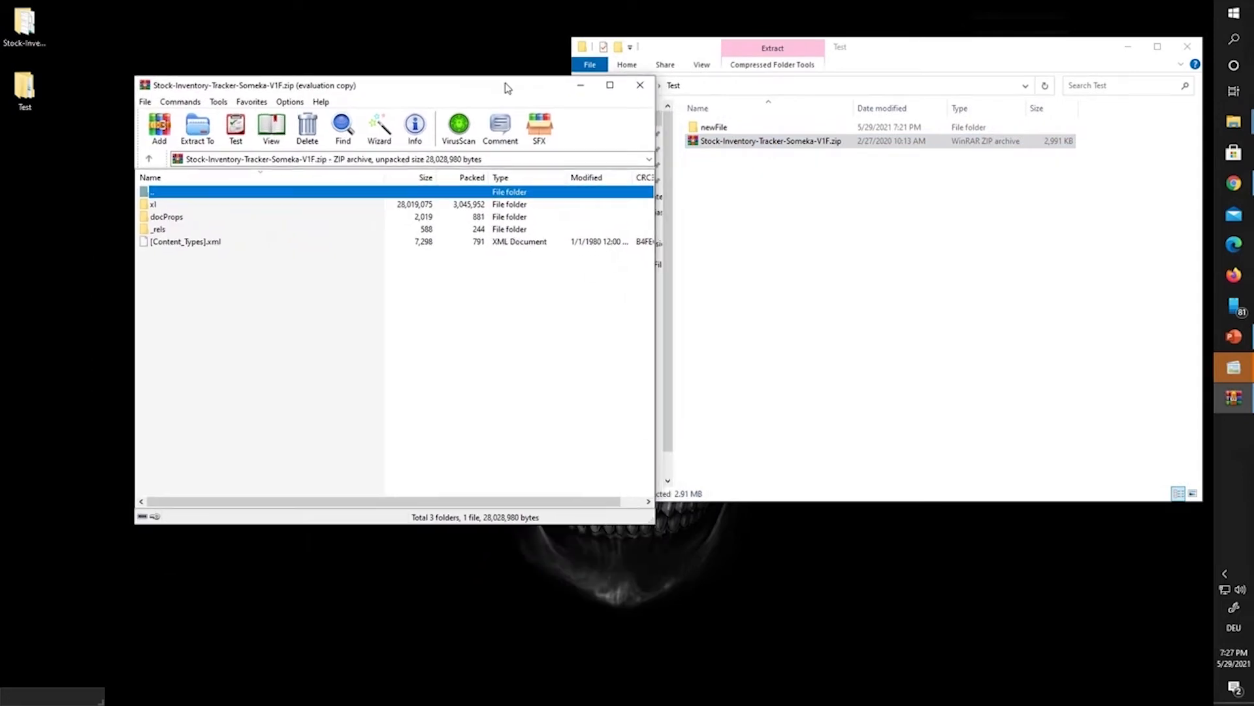
{"action": "double_click", "coordinate": [155, 205]}
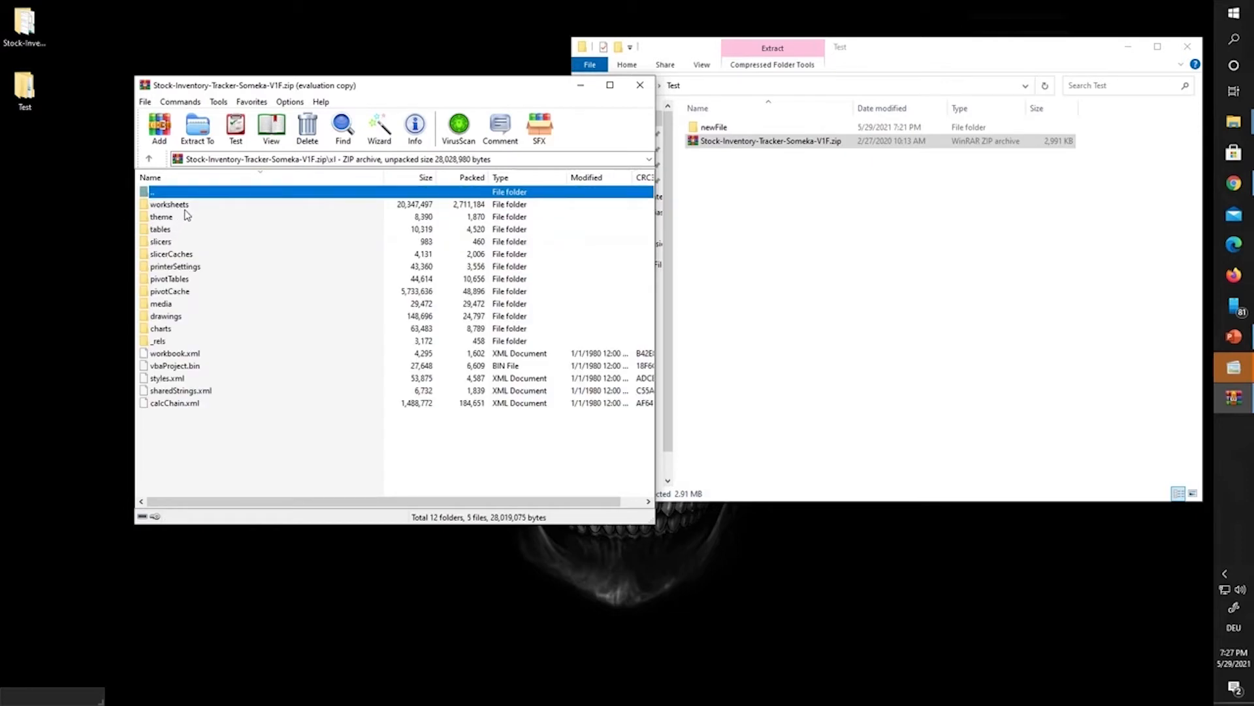
{"action": "double_click", "coordinate": [169, 204]}
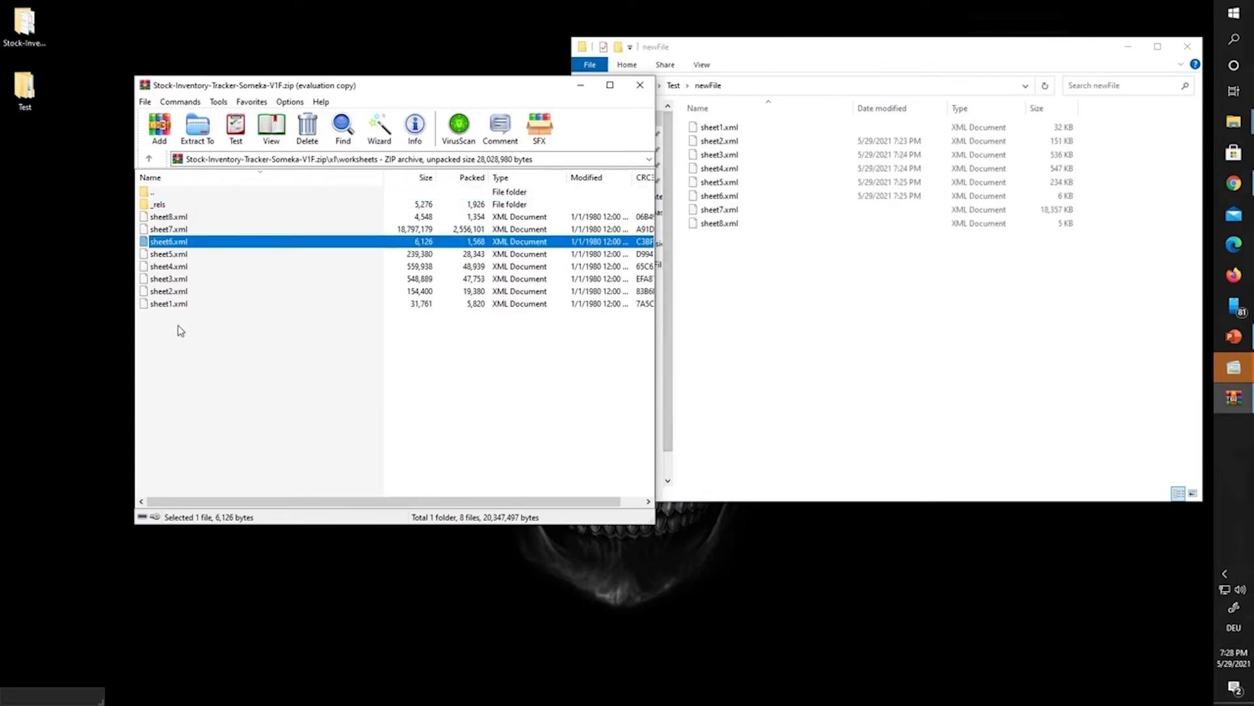
Step: Delete the original sheet1.xml–sheet8.xml from the archive's worksheets folder
{"action": "left_click_drag", "start_coordinate": [181, 330], "coordinate": [186, 223]}
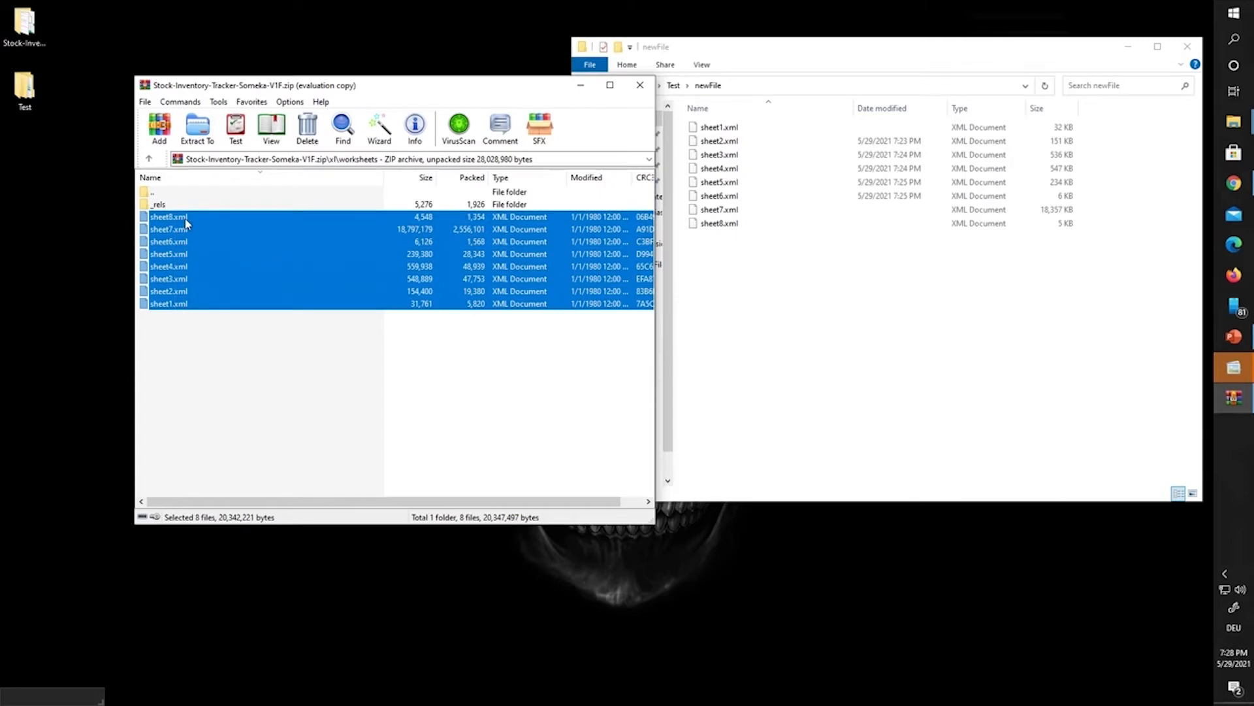
{"action": "key", "text": "Delete"}
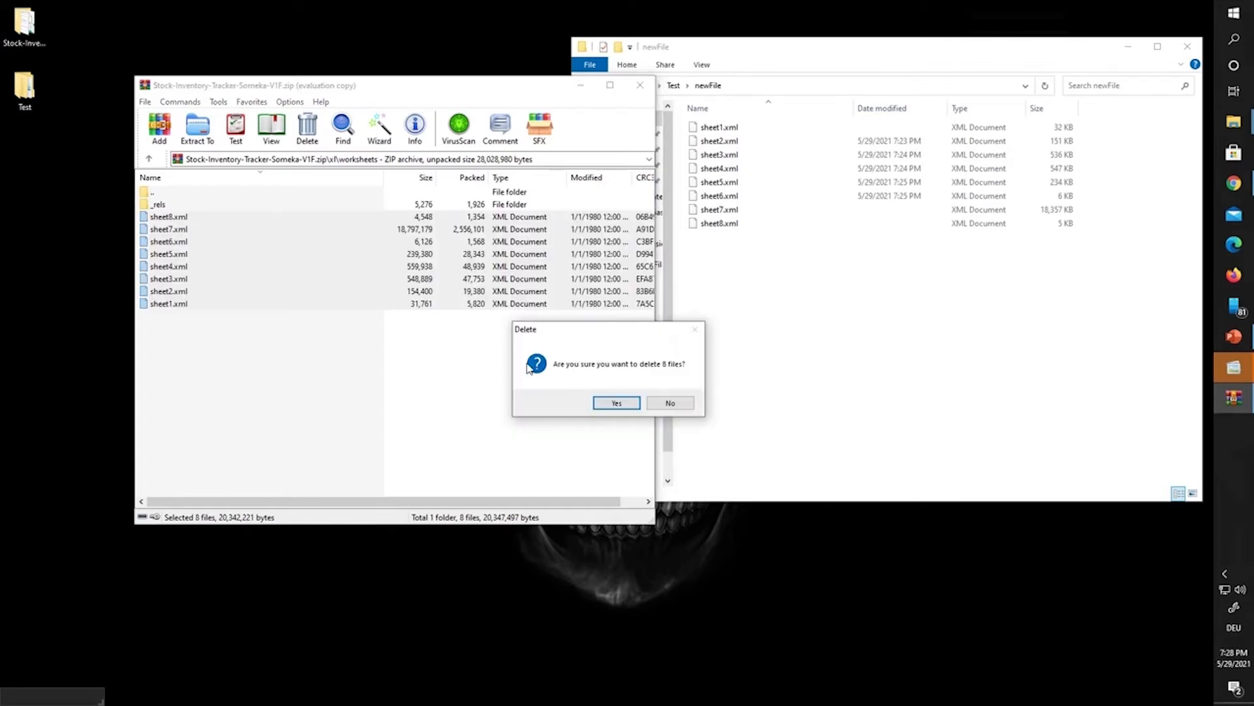
{"action": "left_click", "coordinate": [614, 402]}
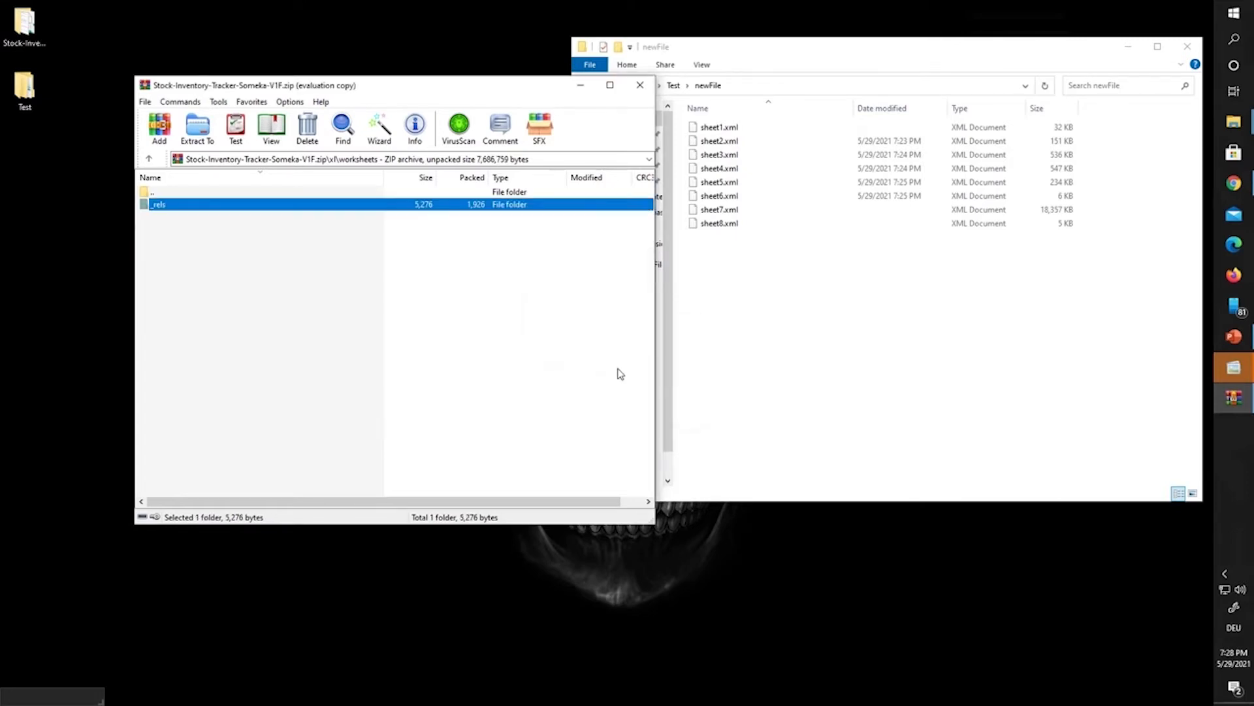
Step: Add the edited sheet1–sheet8.xml files from newFile to the archive and close newFile
{"action": "left_click_drag", "start_coordinate": [752, 293], "coordinate": [318, 291]}
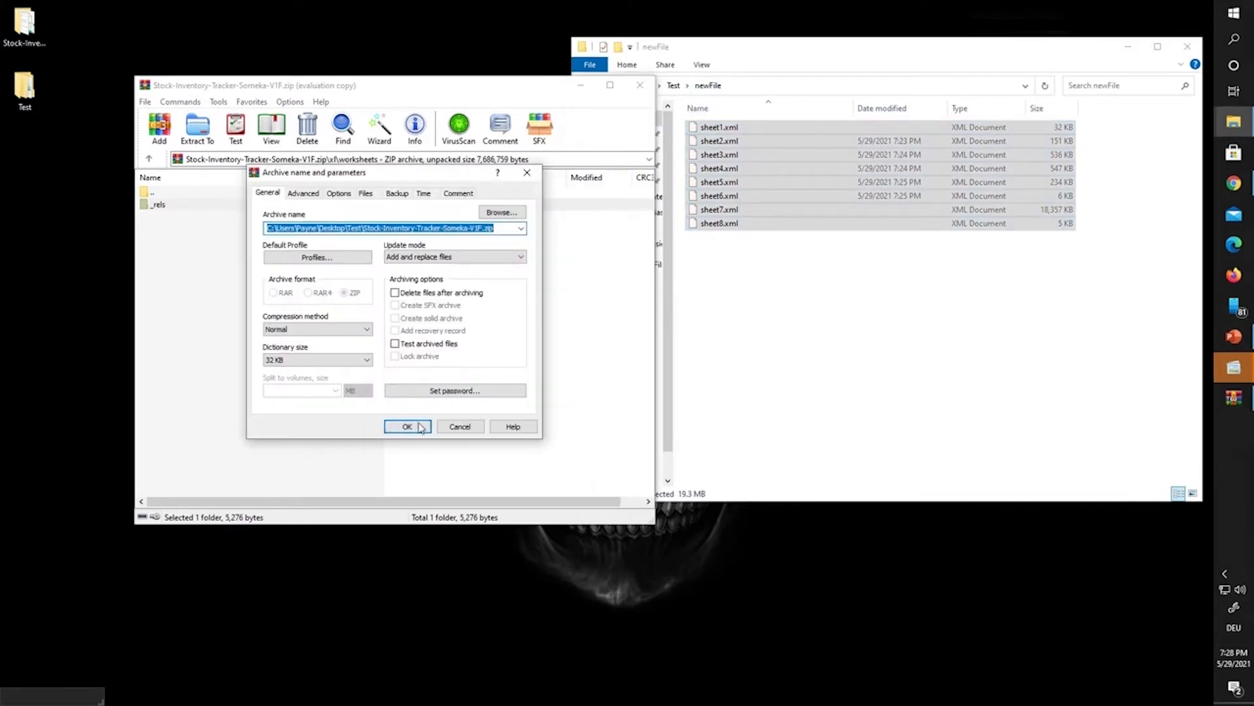
{"action": "left_click", "coordinate": [419, 428]}
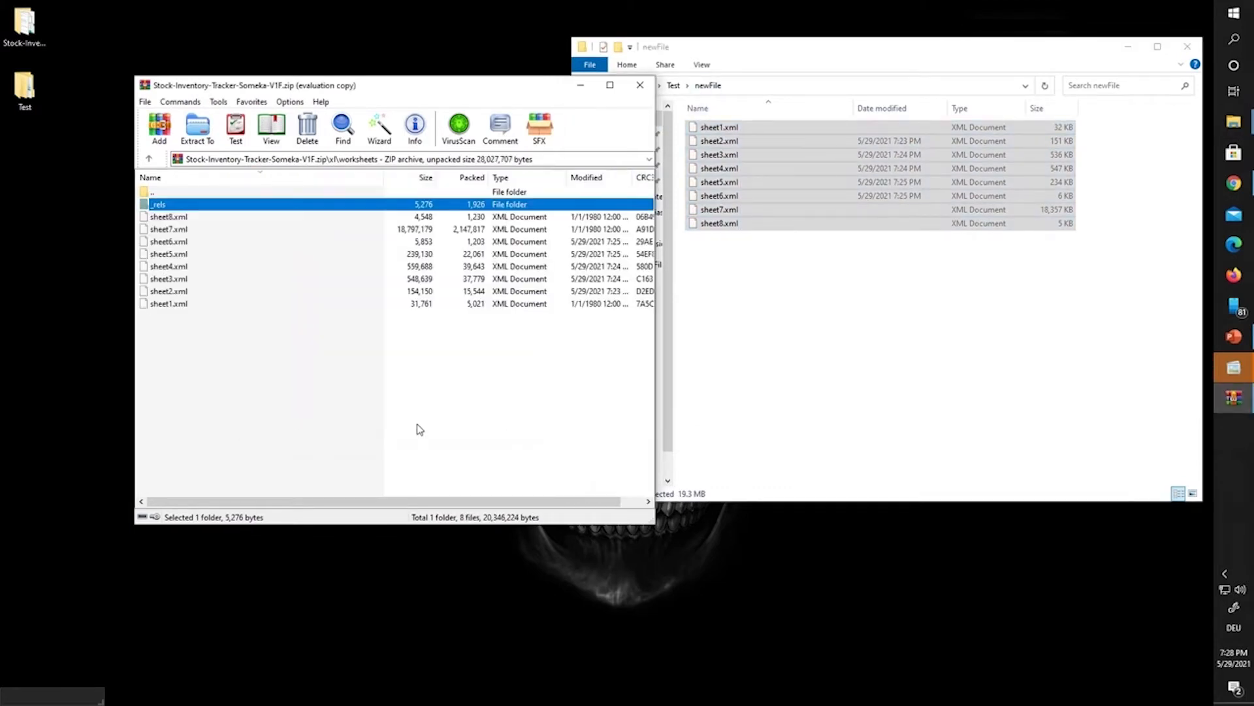
{"action": "left_click", "coordinate": [410, 359]}
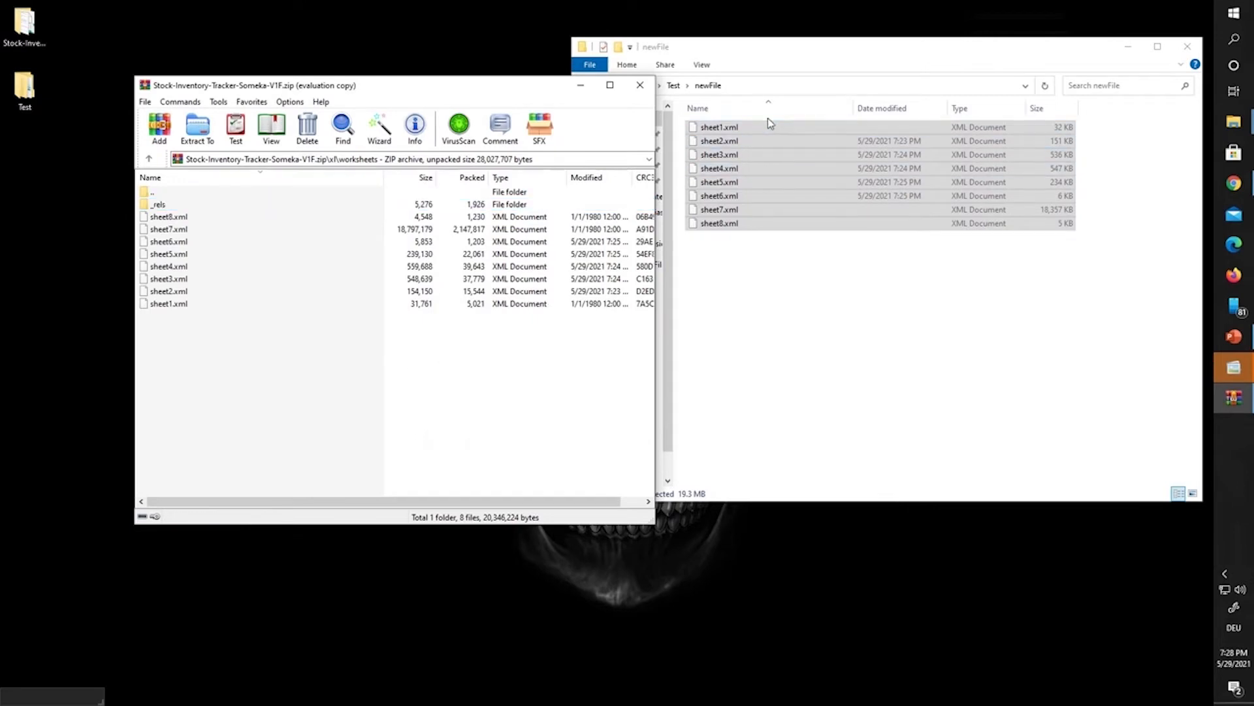
{"action": "left_click", "coordinate": [1187, 45]}
Step: Close WinRAR, refresh the desktop, and select the repacked zip in the Test folder
{"action": "right_click", "coordinate": [869, 119]}
{"action": "left_click", "coordinate": [894, 176]}
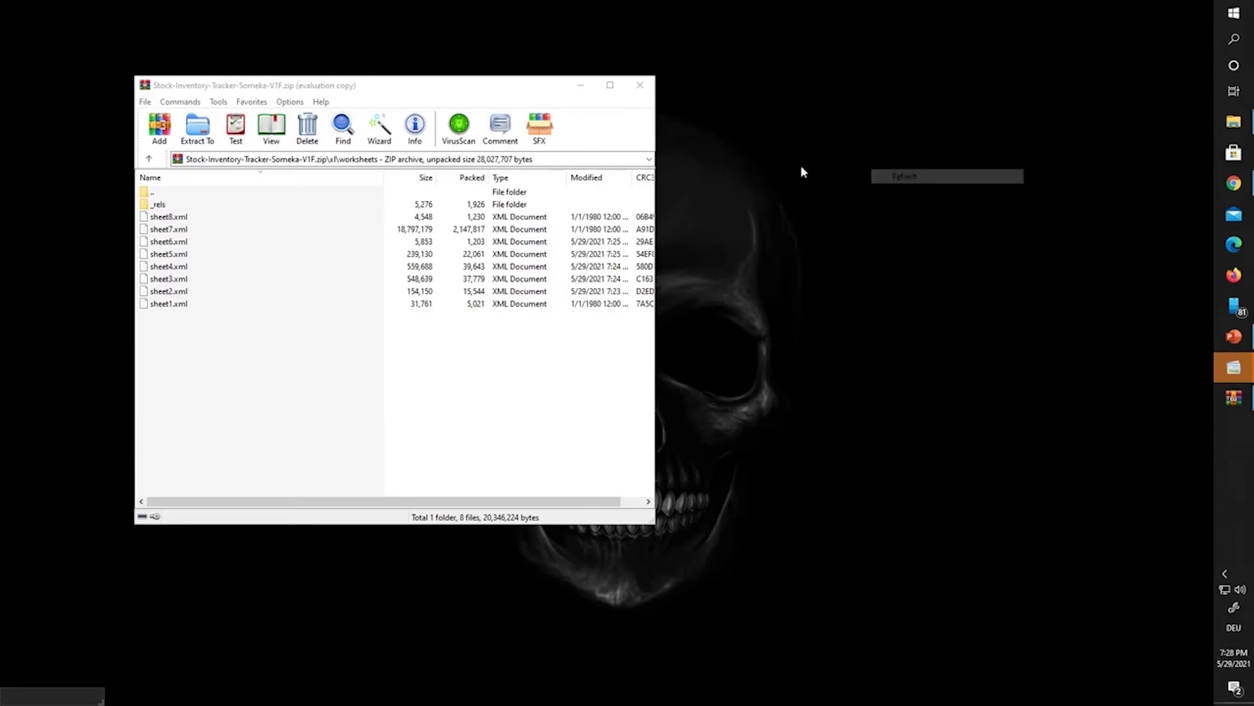
{"action": "left_click", "coordinate": [640, 86]}
{"action": "right_click", "coordinate": [471, 141]}
{"action": "left_click", "coordinate": [507, 199]}
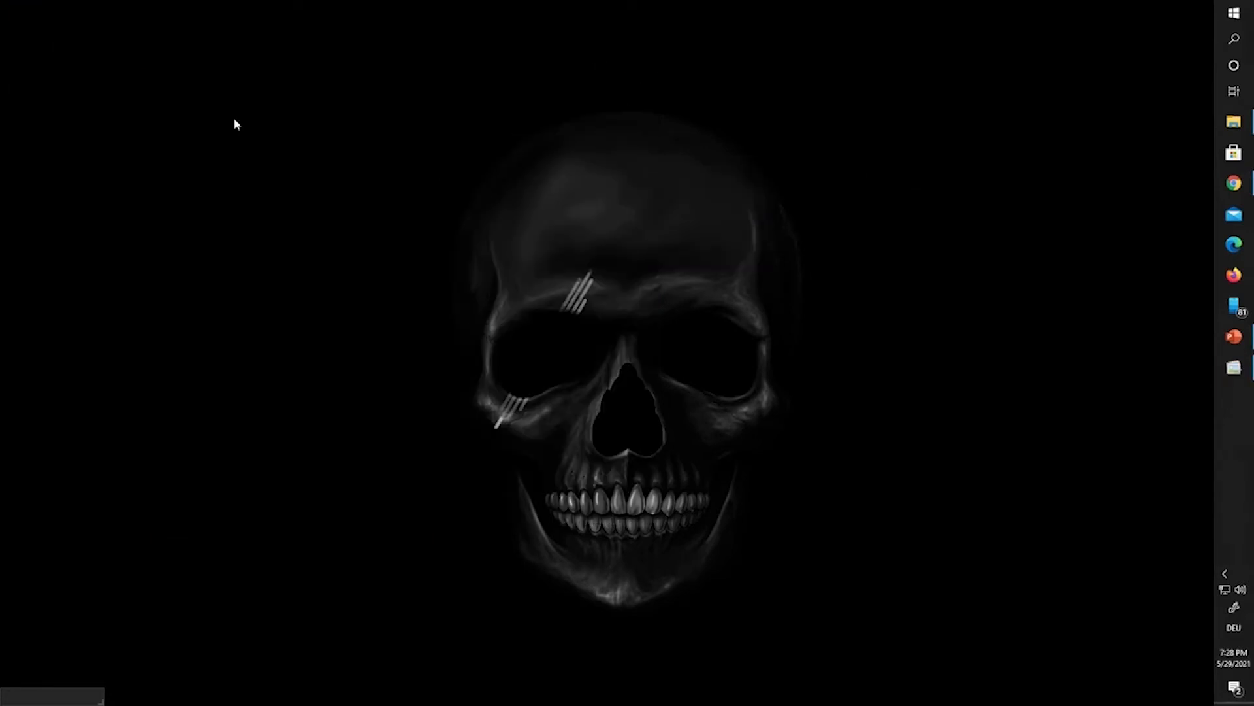
{"action": "double_click", "coordinate": [21, 102]}
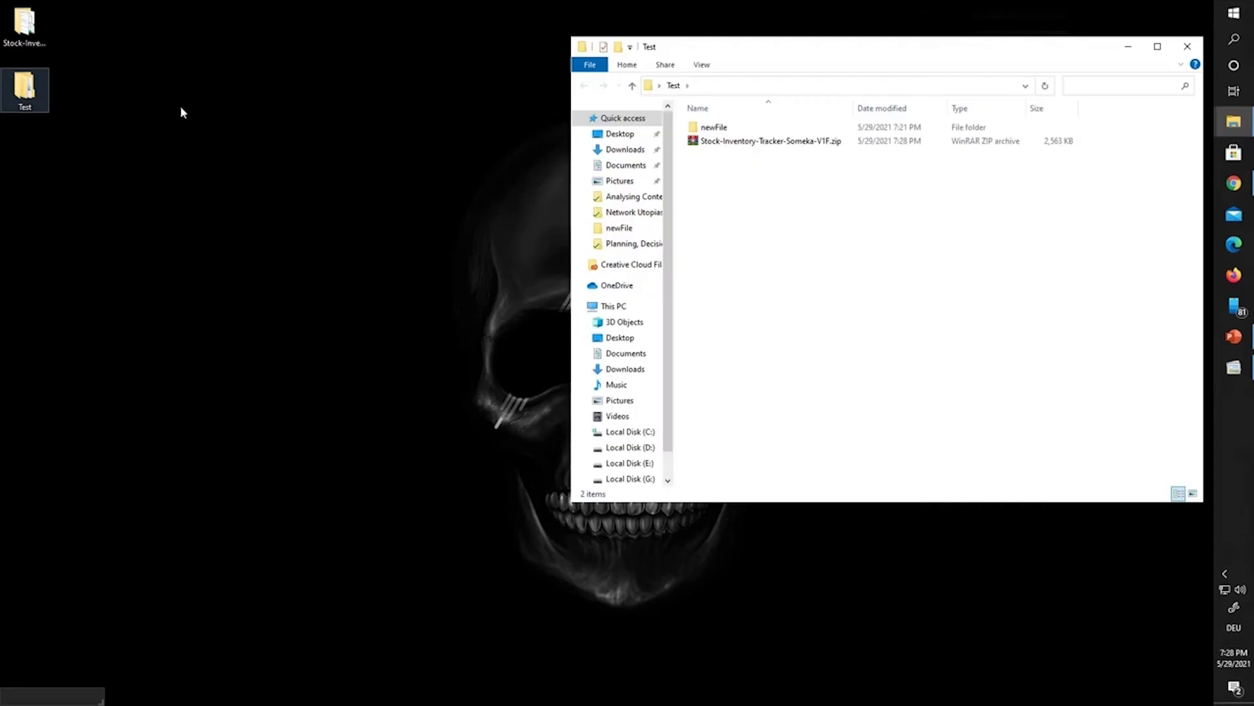
{"action": "left_click", "coordinate": [744, 149]}
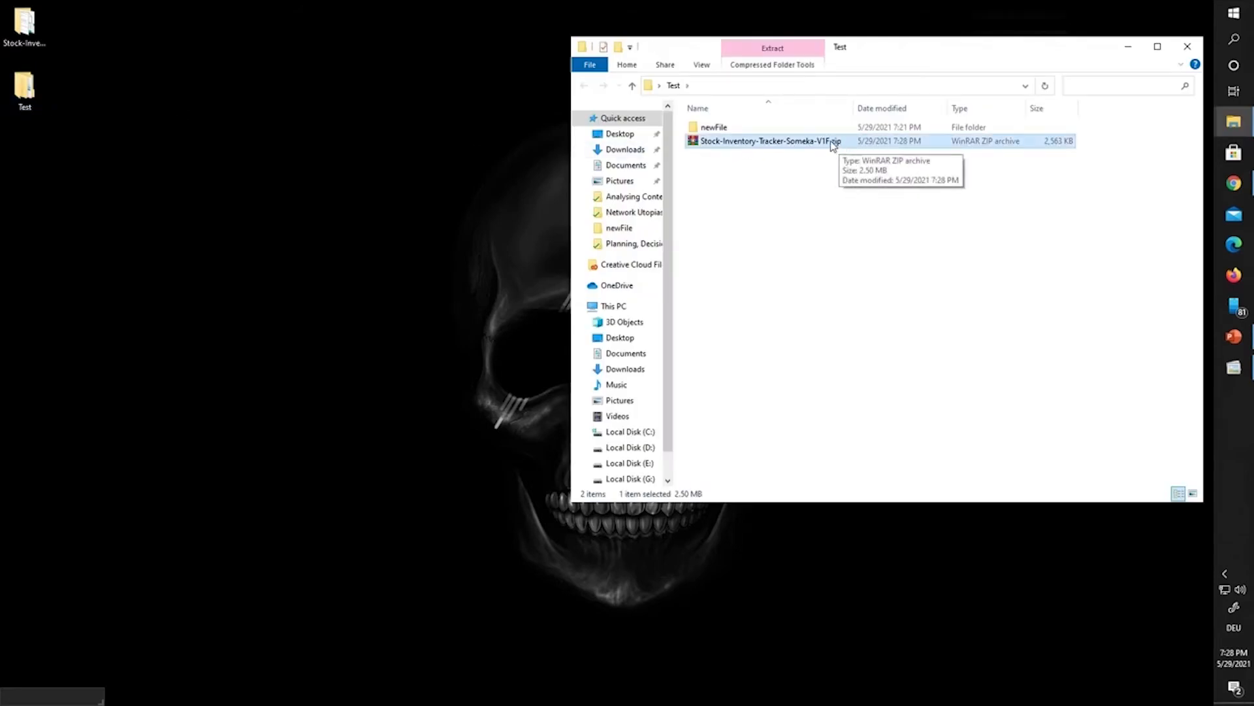
Step: Rename Stock-Inventory-Tracker-Someka-V1F.zip, changing its extension to .xlsm
{"action": "double_click", "coordinate": [25, 27]}
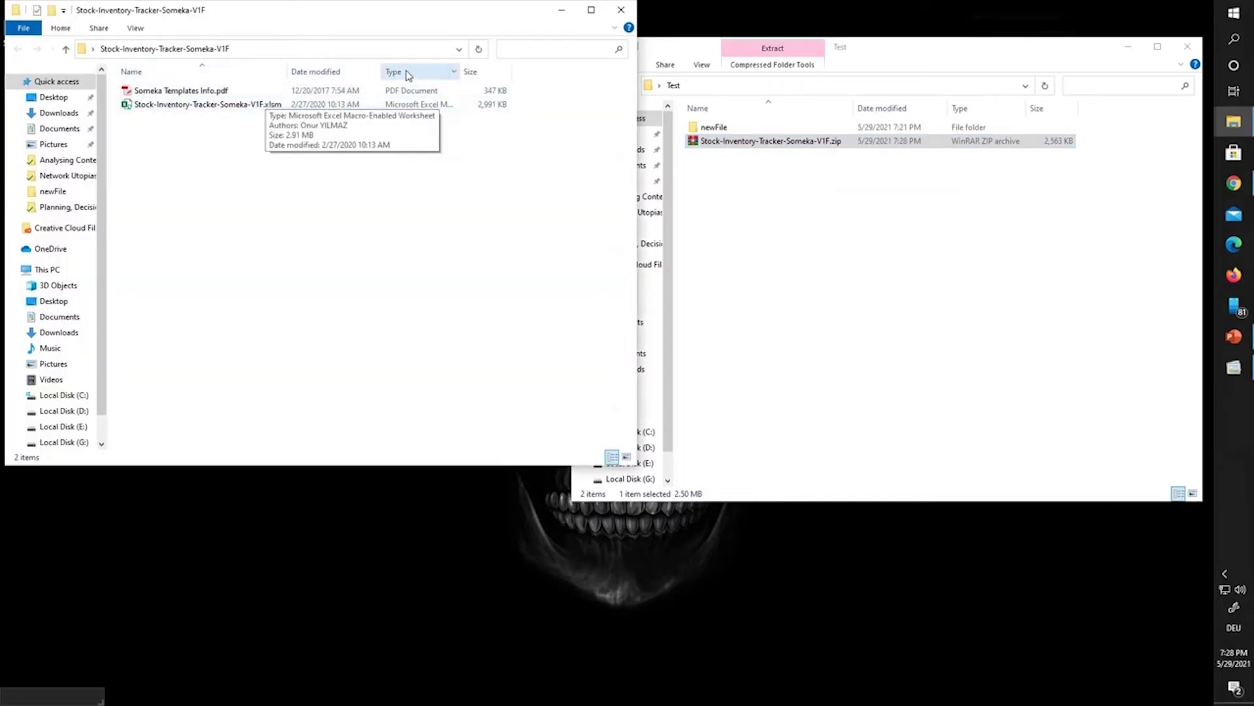
{"action": "left_click", "coordinate": [621, 10]}
{"action": "left_click", "coordinate": [790, 142]}
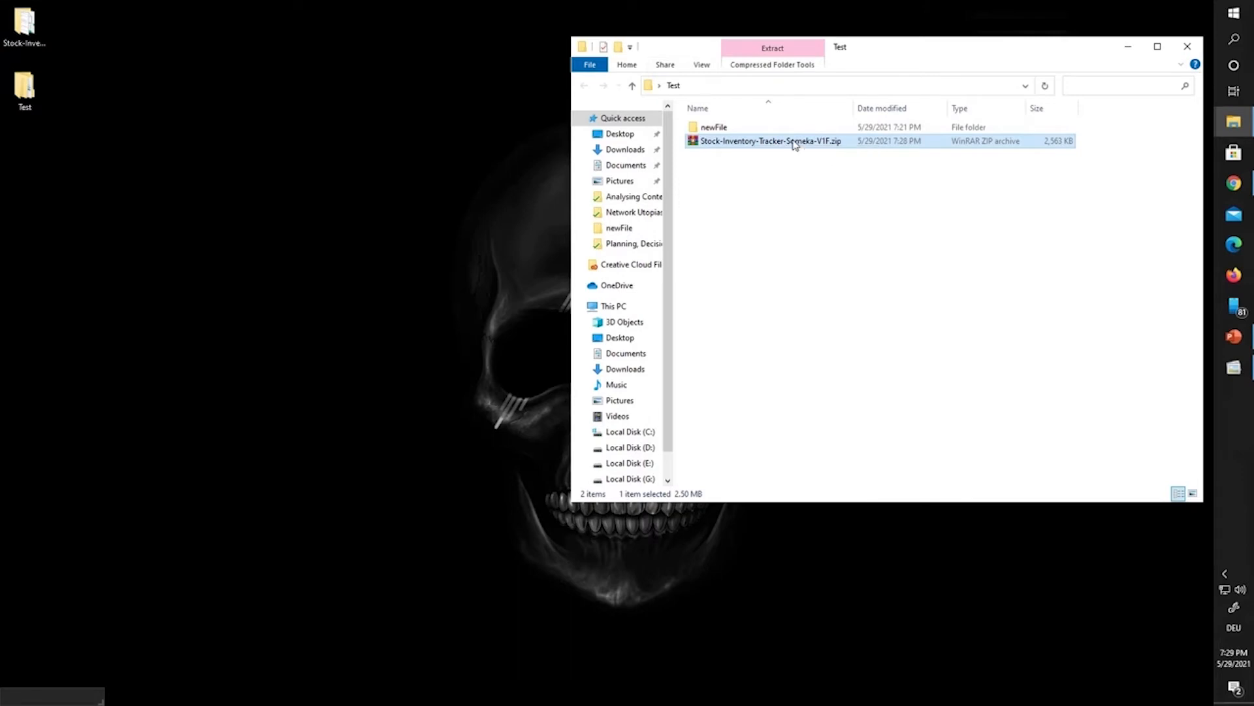
{"action": "left_click", "coordinate": [842, 142]}
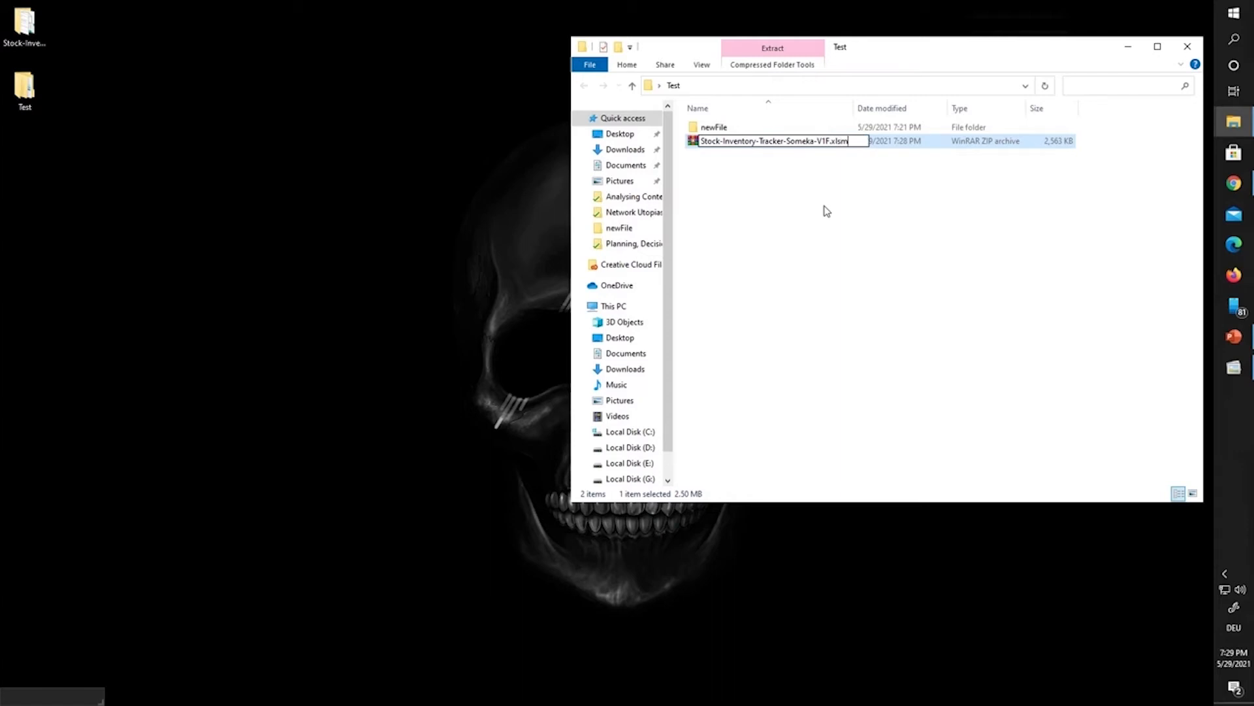
Step: Change the archive's extension to .xlsm, confirm the warning, and open the workbook in Excel
{"action": "type", "text": "xlsm"}
{"action": "key", "text": "Return"}
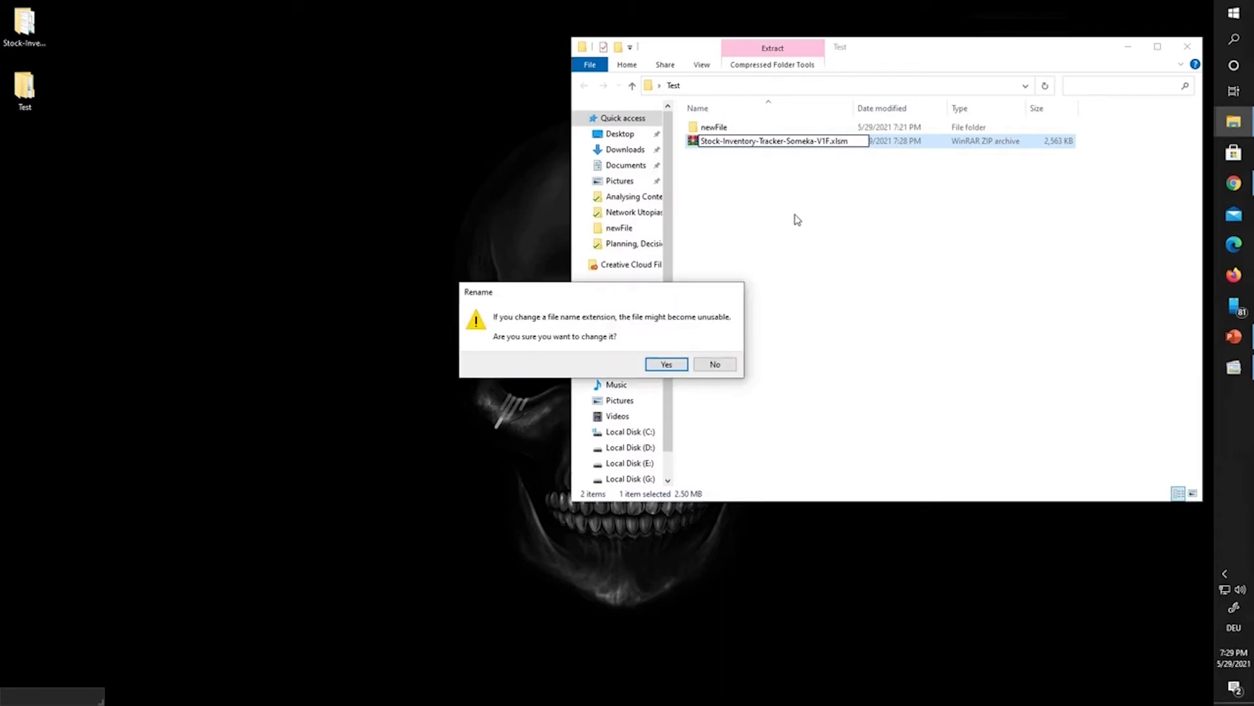
{"action": "left_click", "coordinate": [665, 365]}
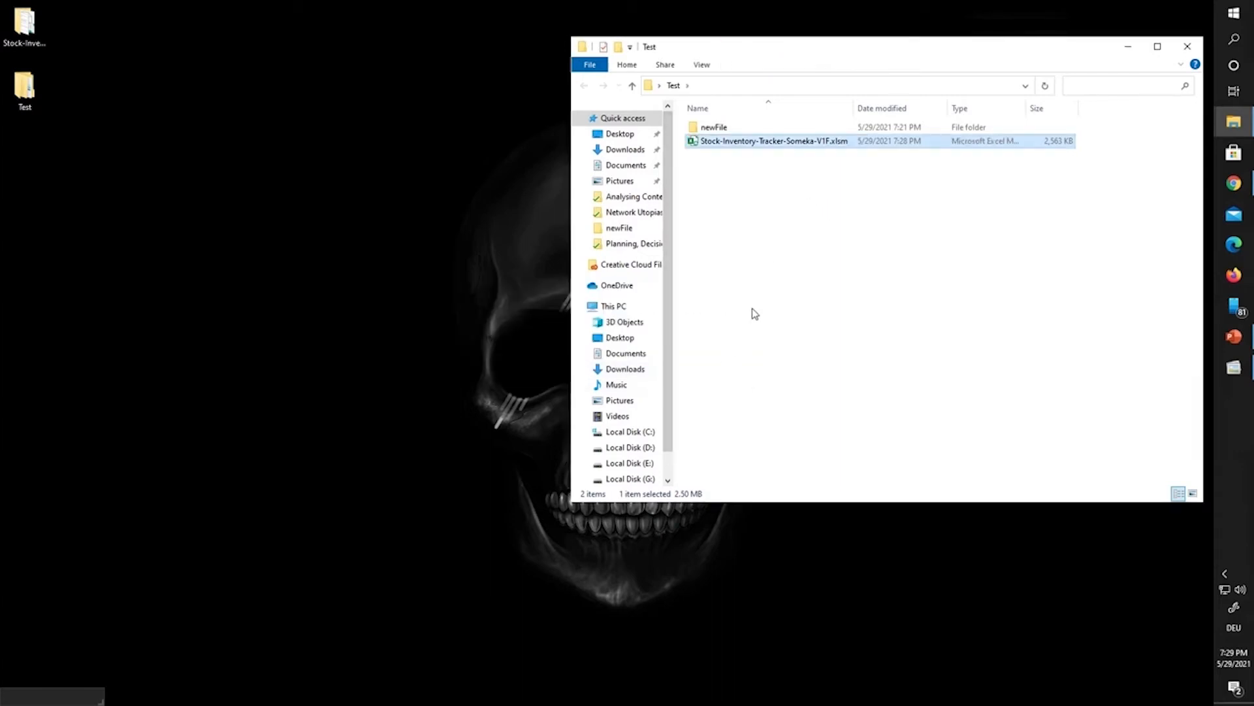
{"action": "double_click", "coordinate": [763, 143]}
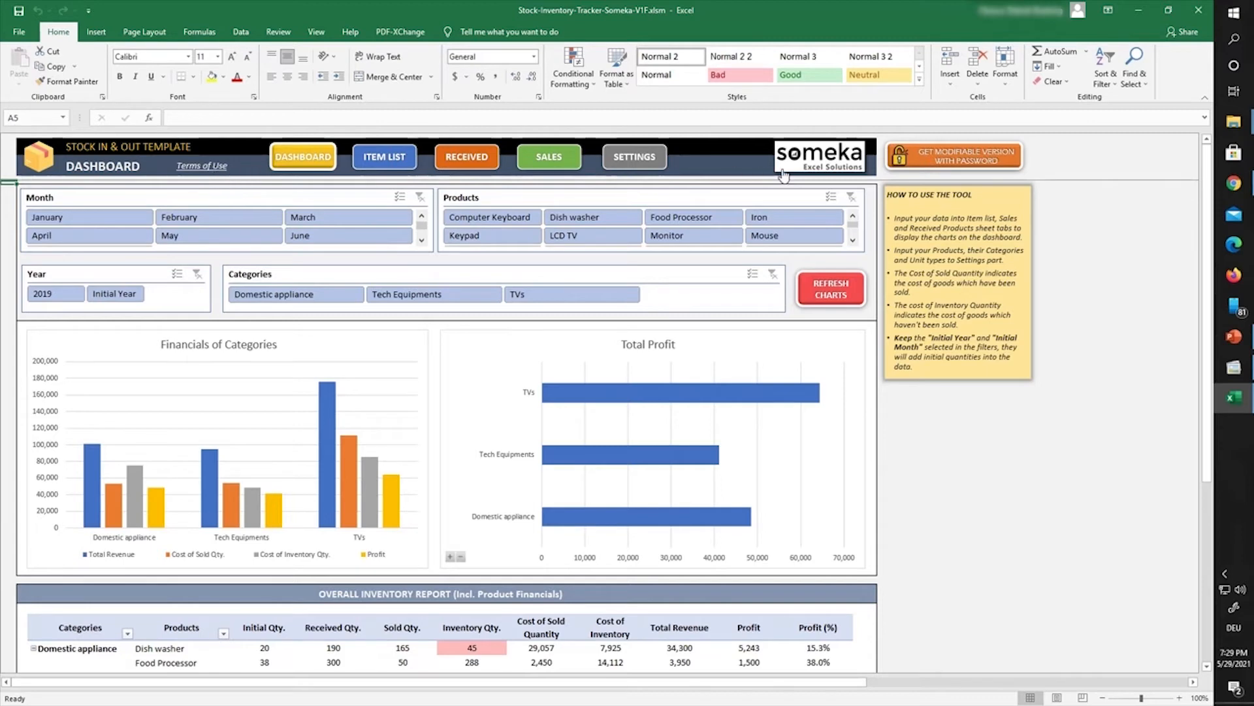
Step: Remove the hyperlink from the Dashboard's someka logo and delete the logo
{"action": "right_click", "coordinate": [810, 160]}
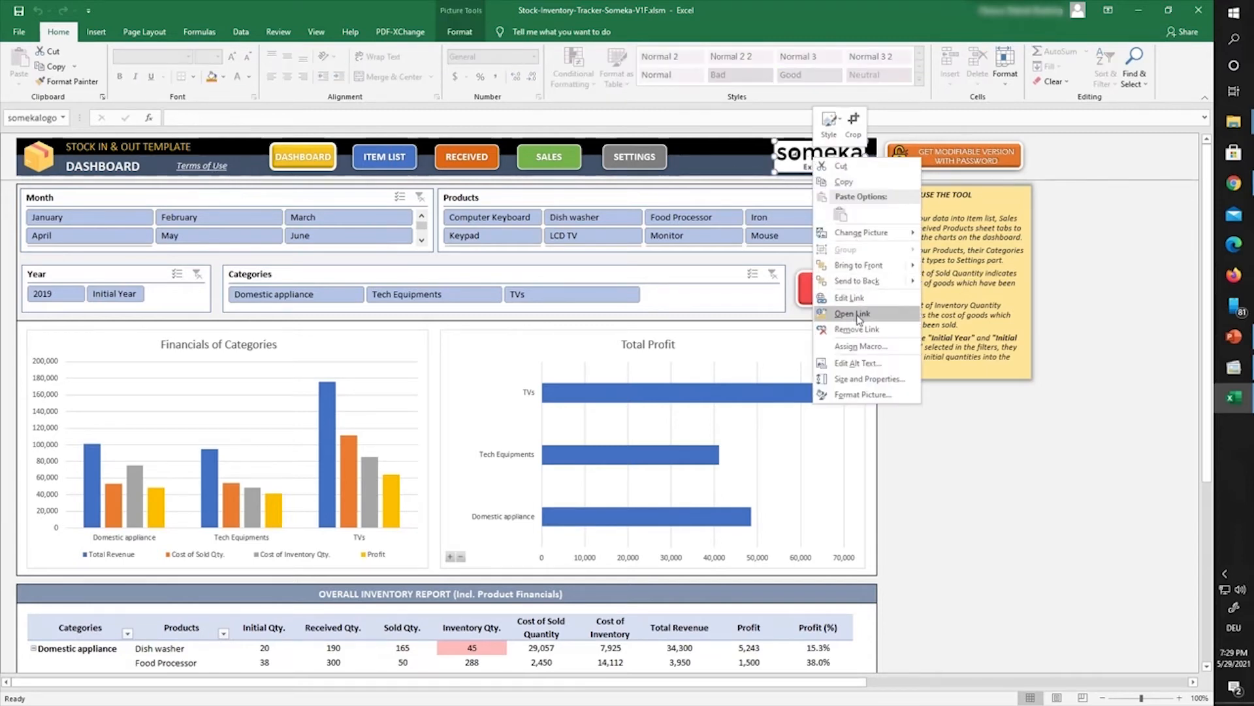
{"action": "left_click", "coordinate": [858, 329]}
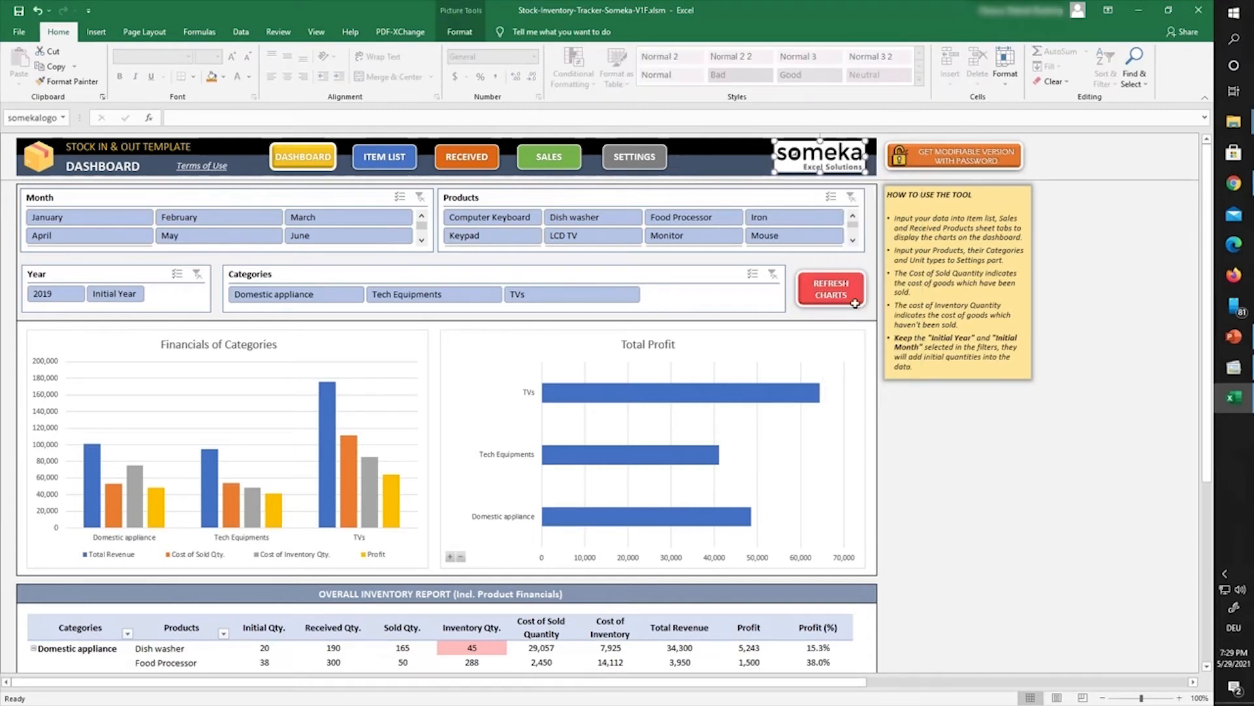
{"action": "right_click", "coordinate": [820, 166]}
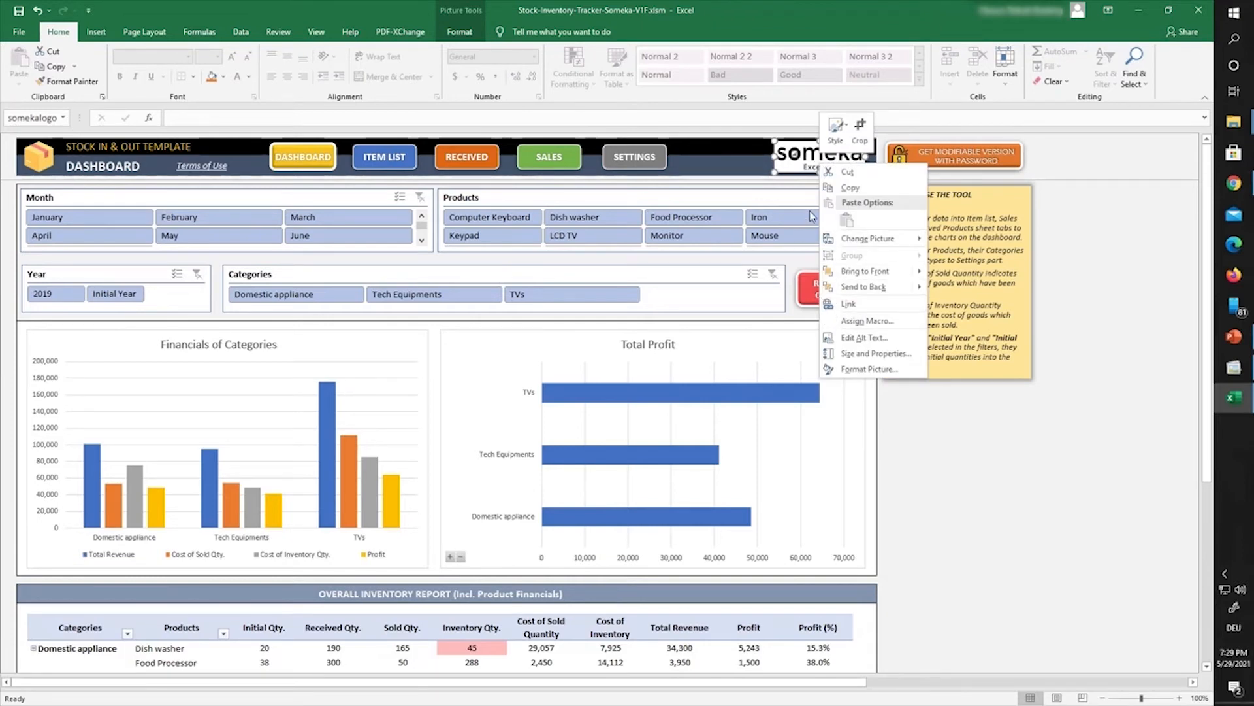
{"action": "key", "text": "Escape"}
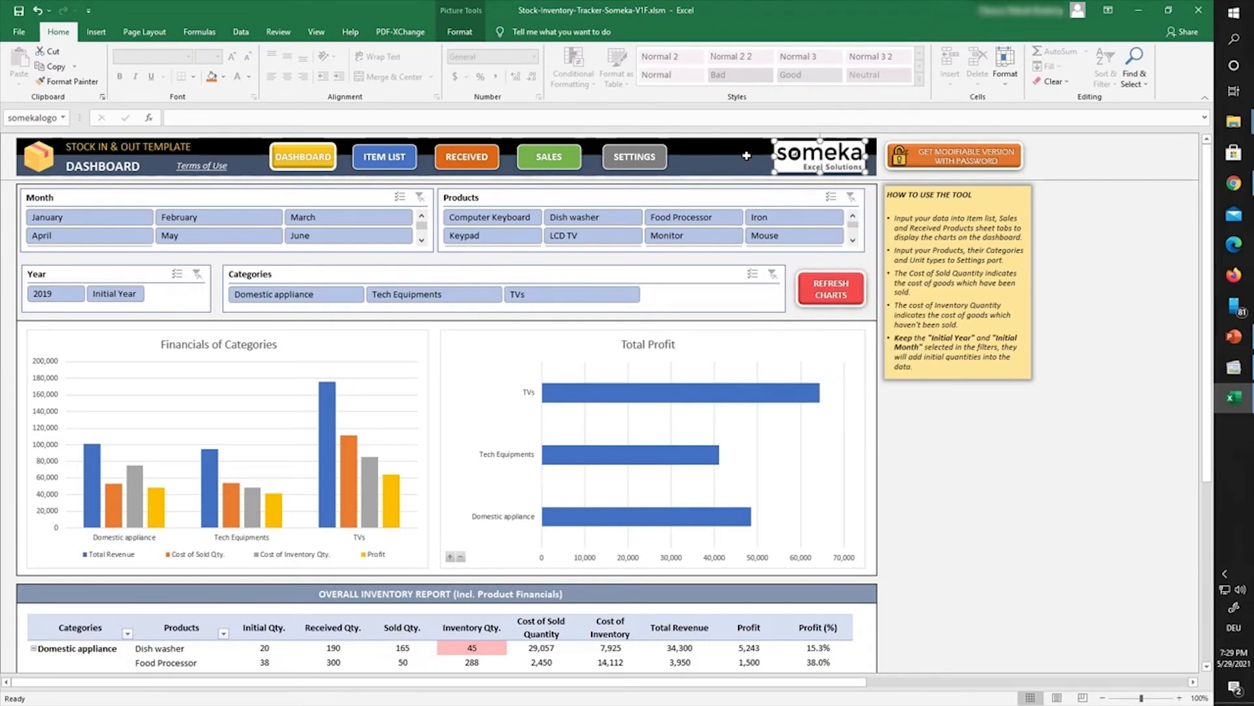
{"action": "key", "text": "Delete"}
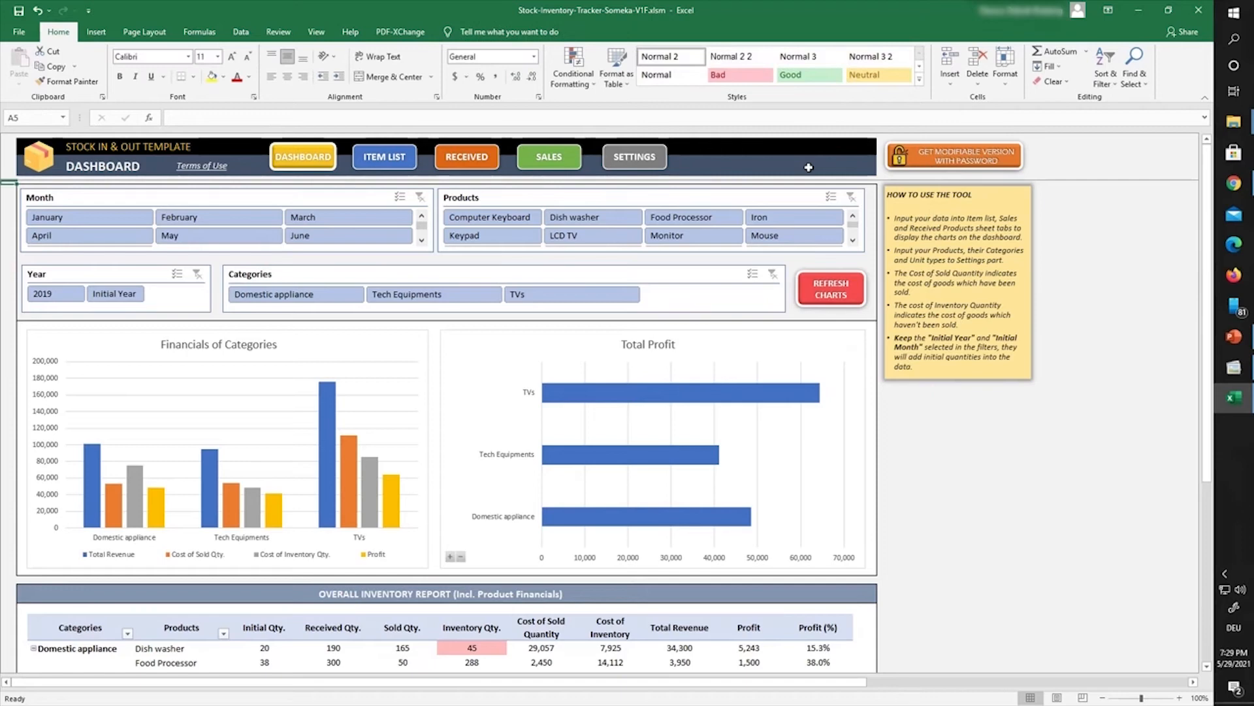
Step: Unlink and delete the Get Modifiable Version button, then delete the Terms of Use box
{"action": "right_click", "coordinate": [917, 165]}
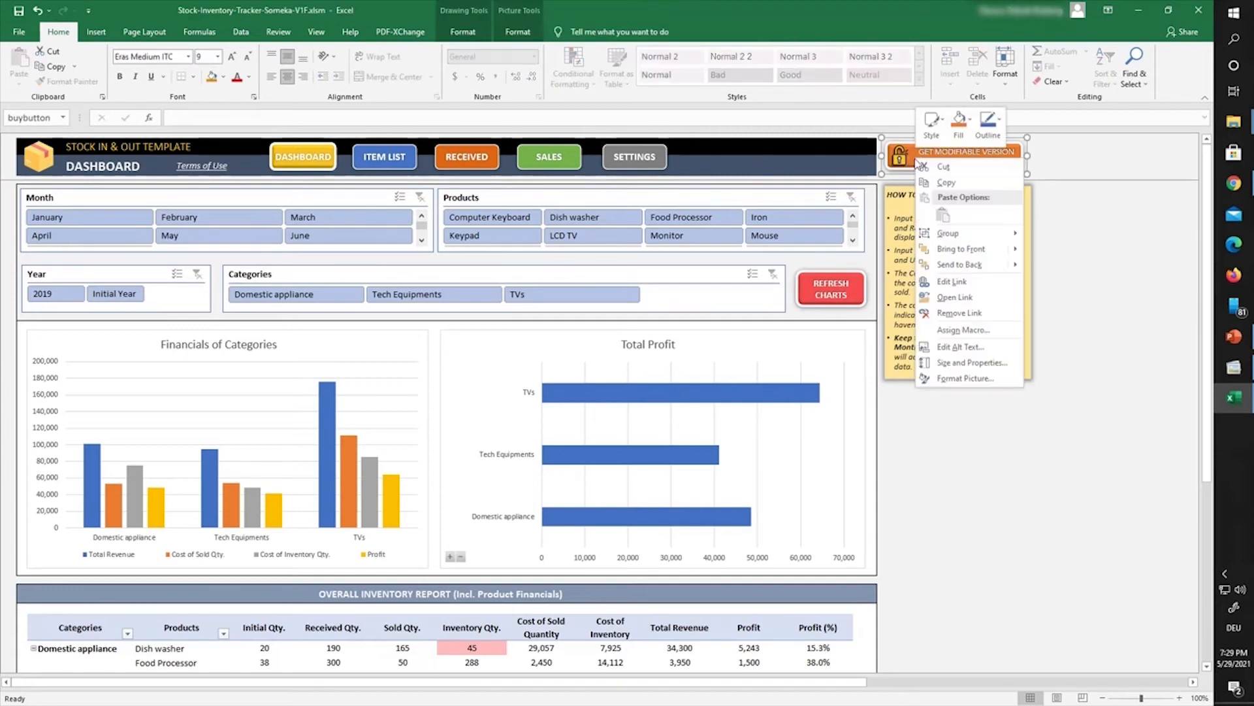
{"action": "left_click", "coordinate": [951, 312]}
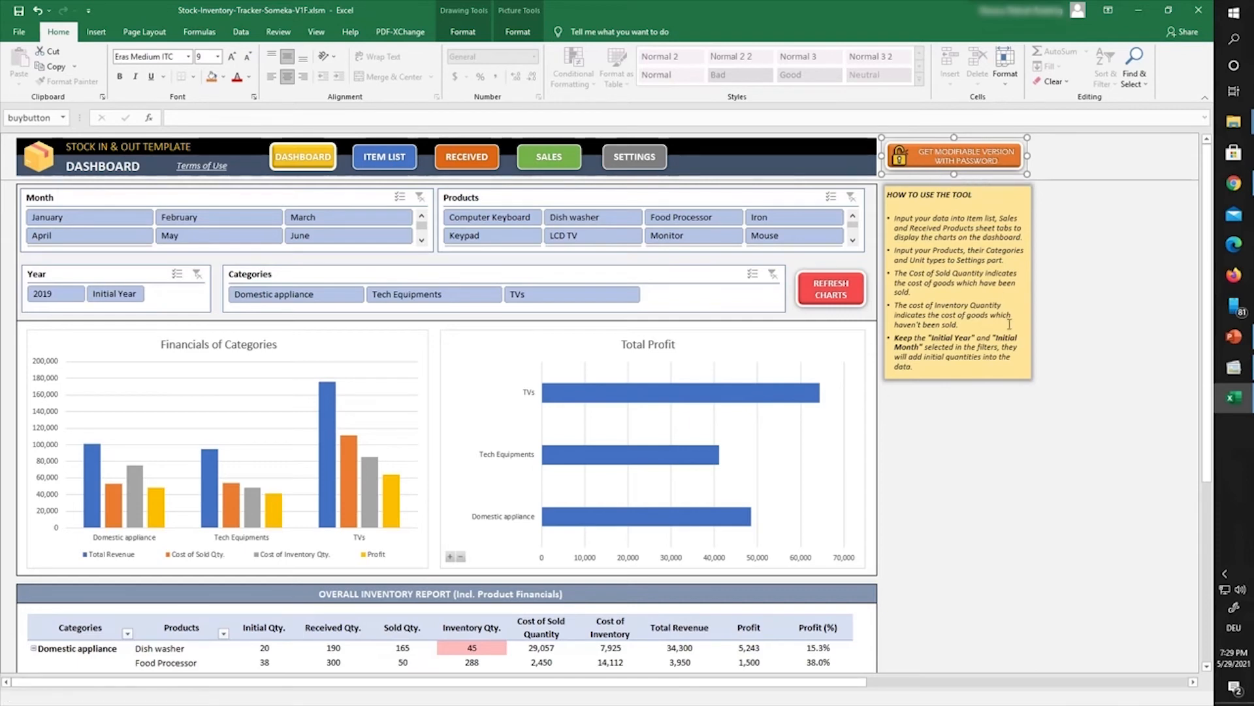
{"action": "key", "text": "Delete"}
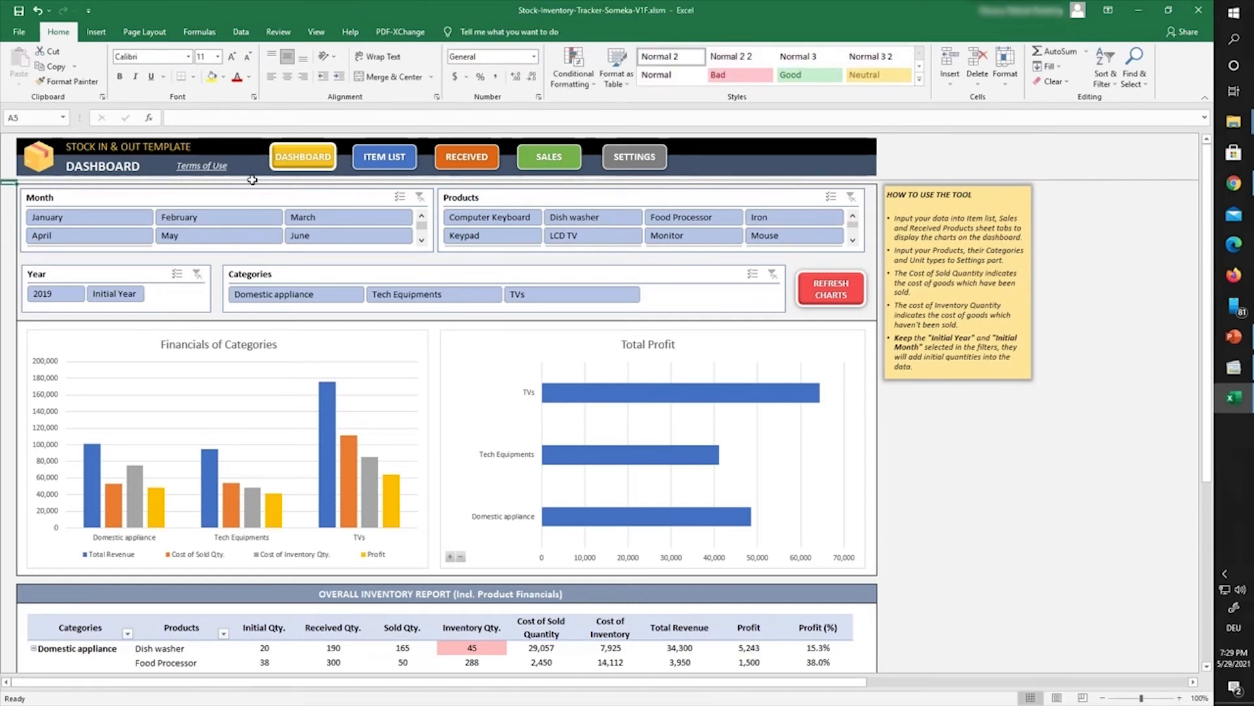
{"action": "right_click", "coordinate": [202, 173]}
{"action": "key", "text": "Escape"}
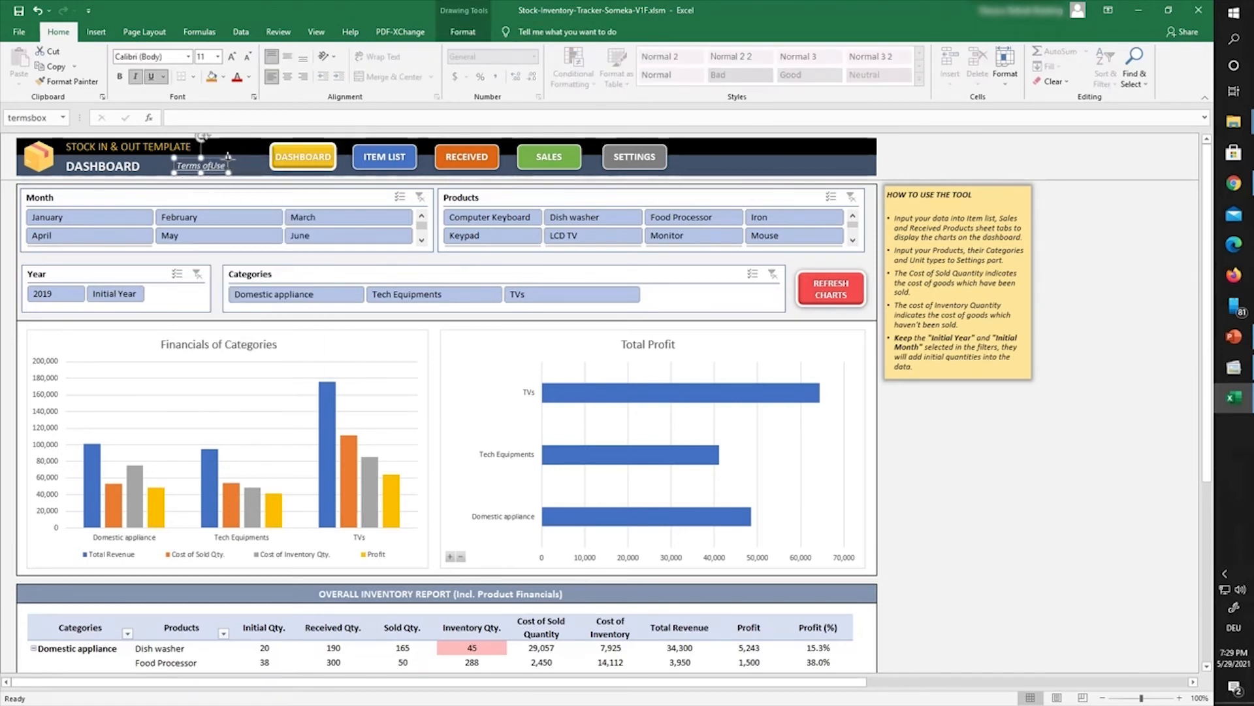
{"action": "key", "text": "Delete"}
Step: On the Item List sheet, delete the someka logo and the buy button
{"action": "scroll", "coordinate": [282, 225], "scroll_direction": "down", "scroll_amount": 10}
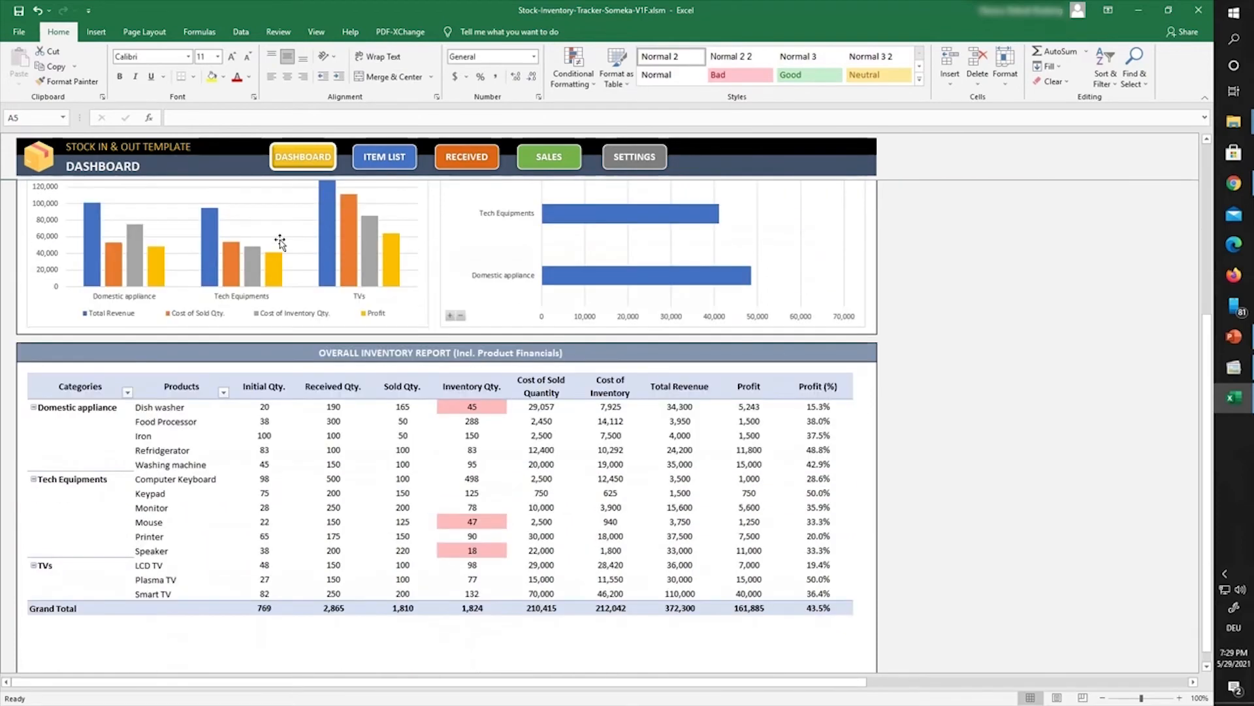
{"action": "scroll", "coordinate": [283, 246], "scroll_direction": "down", "scroll_amount": 6}
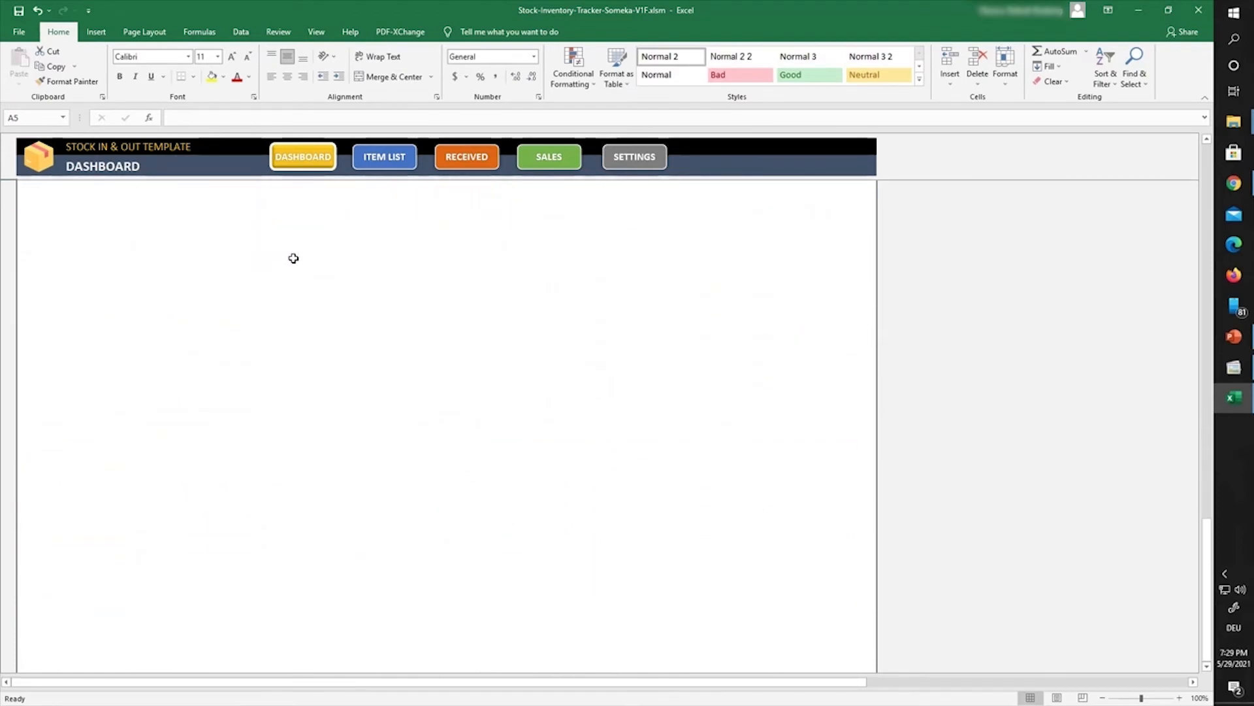
{"action": "scroll", "coordinate": [293, 258], "scroll_direction": "up", "scroll_amount": 15}
{"action": "left_click", "coordinate": [385, 156]}
{"action": "right_click", "coordinate": [822, 154]}
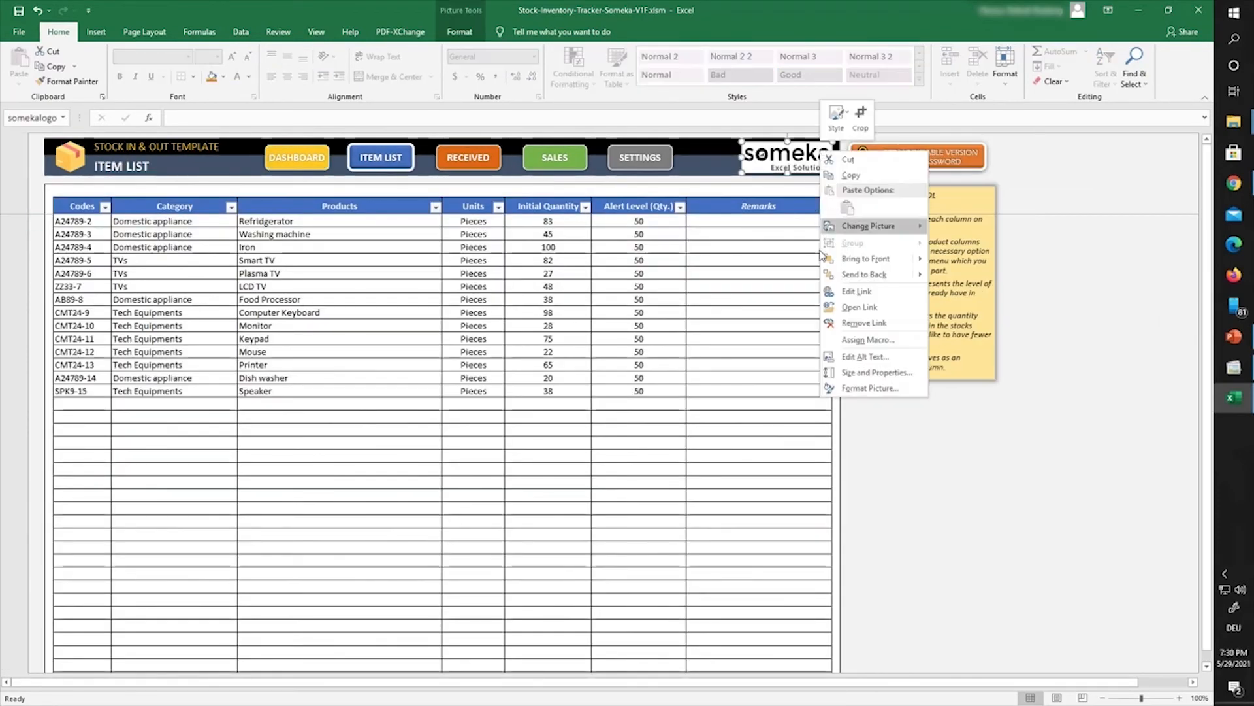
{"action": "left_click", "coordinate": [840, 322]}
{"action": "key", "text": "Delete"}
{"action": "right_click", "coordinate": [893, 157]}
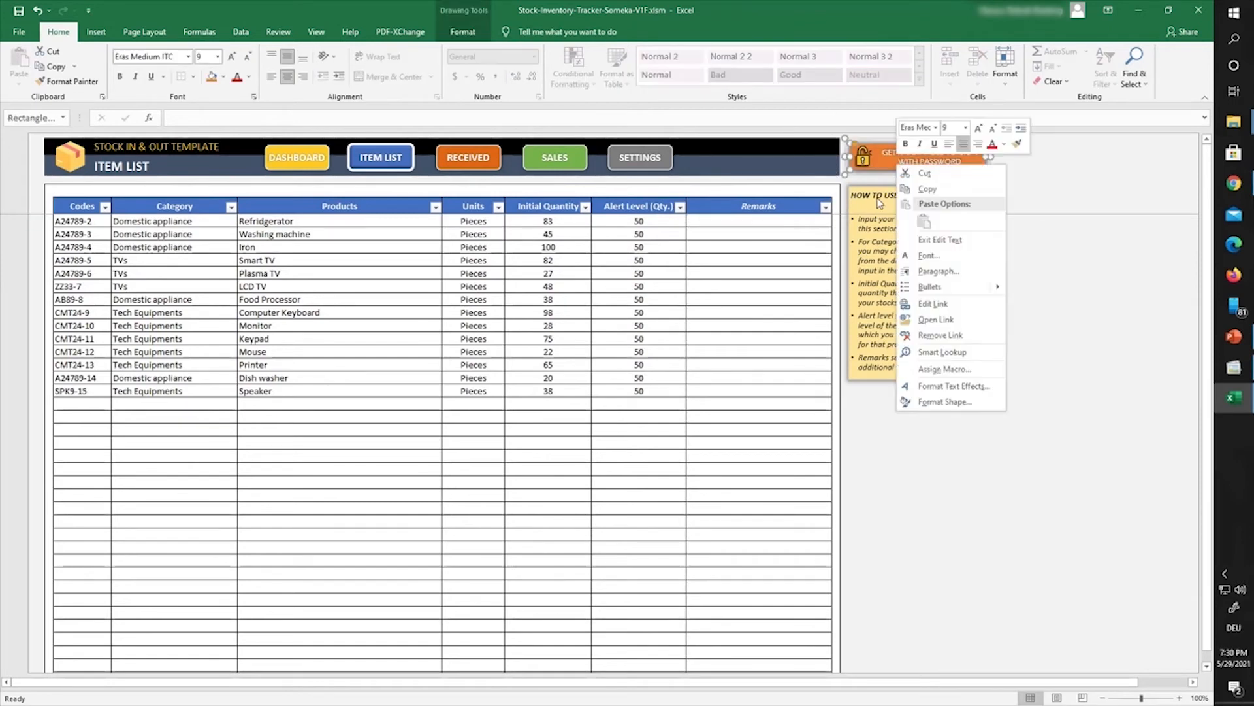
{"action": "key", "text": "Escape"}
{"action": "key", "text": "Delete"}
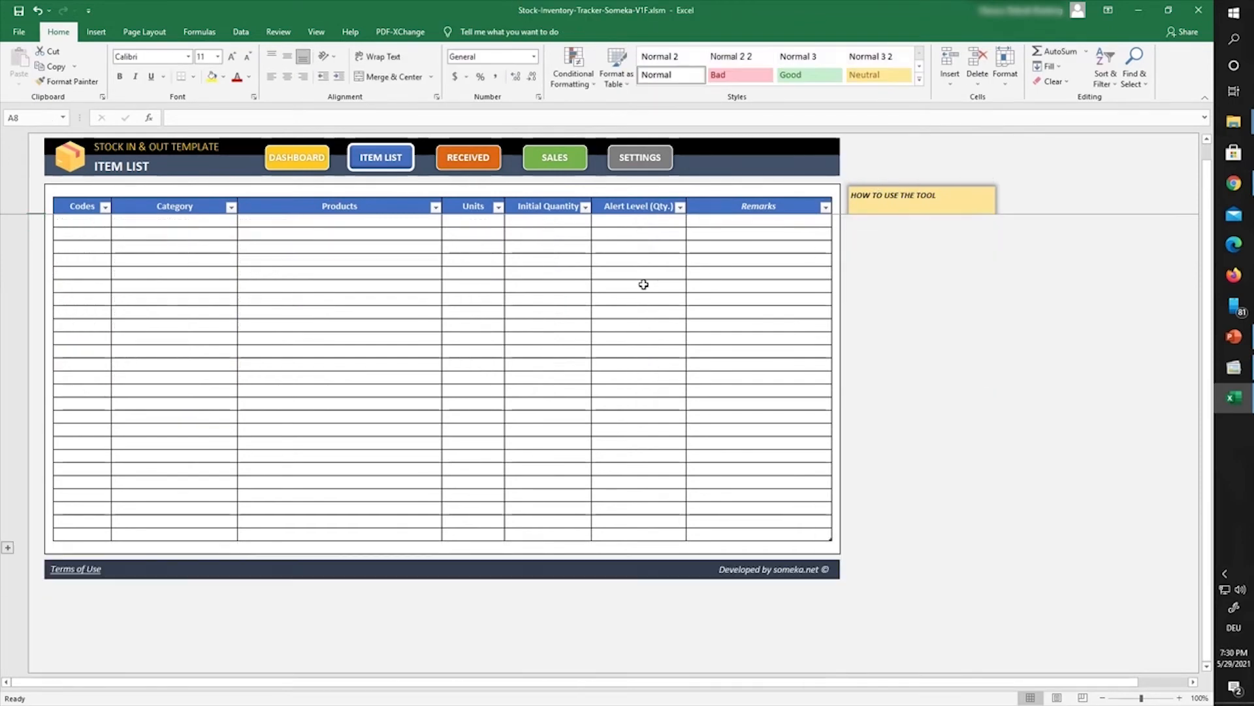
Step: Delete Item List's footer Terms of Use box and Developed by someka.net credit
{"action": "left_click", "coordinate": [77, 490]}
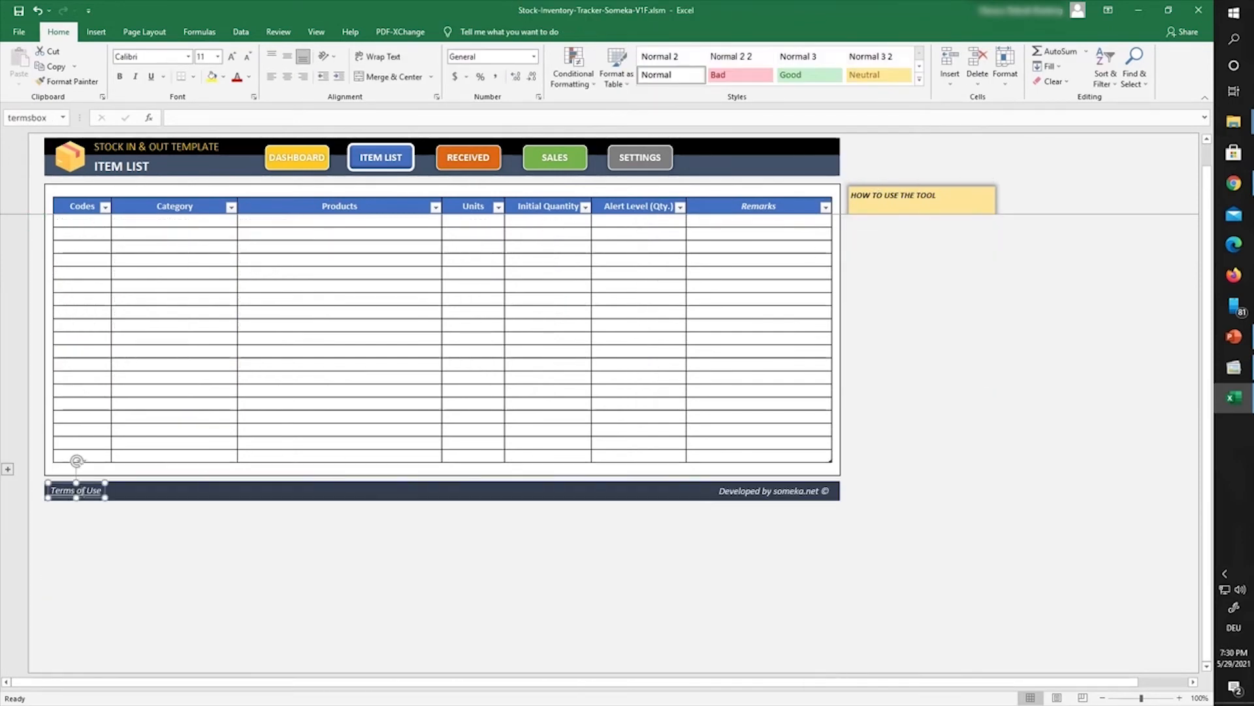
{"action": "key", "text": "Delete"}
{"action": "right_click", "coordinate": [722, 492]}
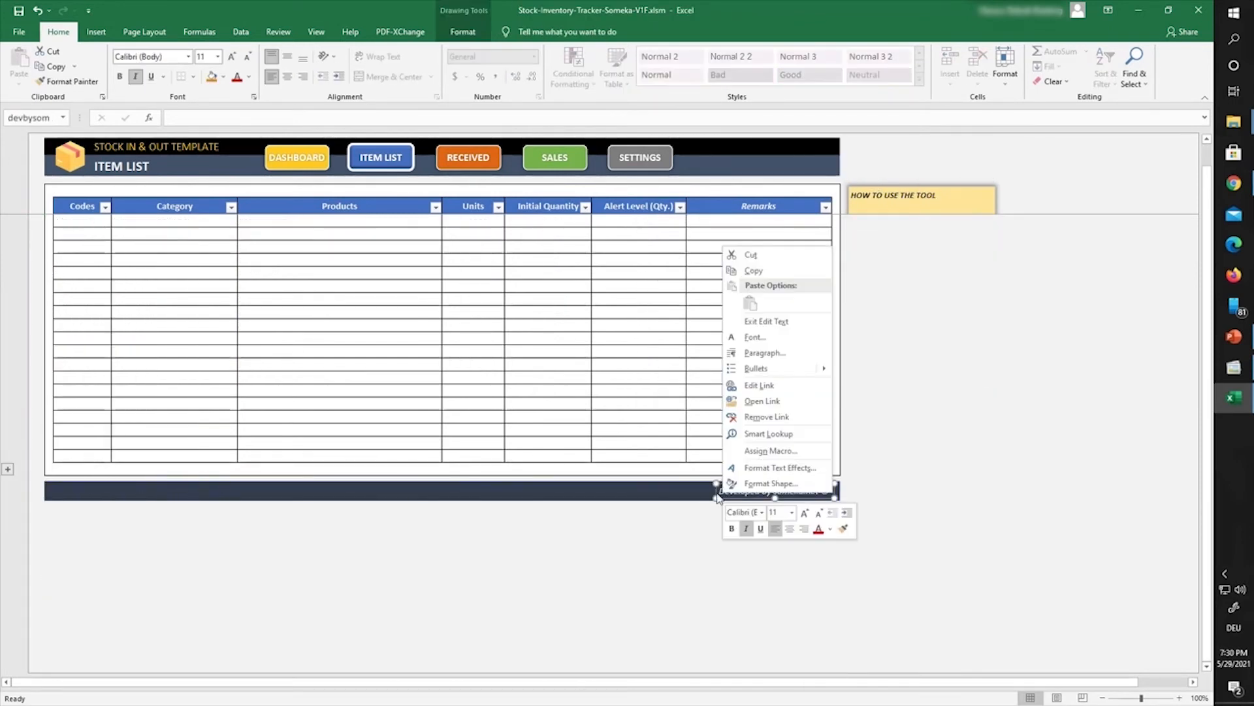
{"action": "key", "text": "Escape"}
{"action": "right_click", "coordinate": [722, 491]}
{"action": "key", "text": "Escape"}
{"action": "key", "text": "Delete"}
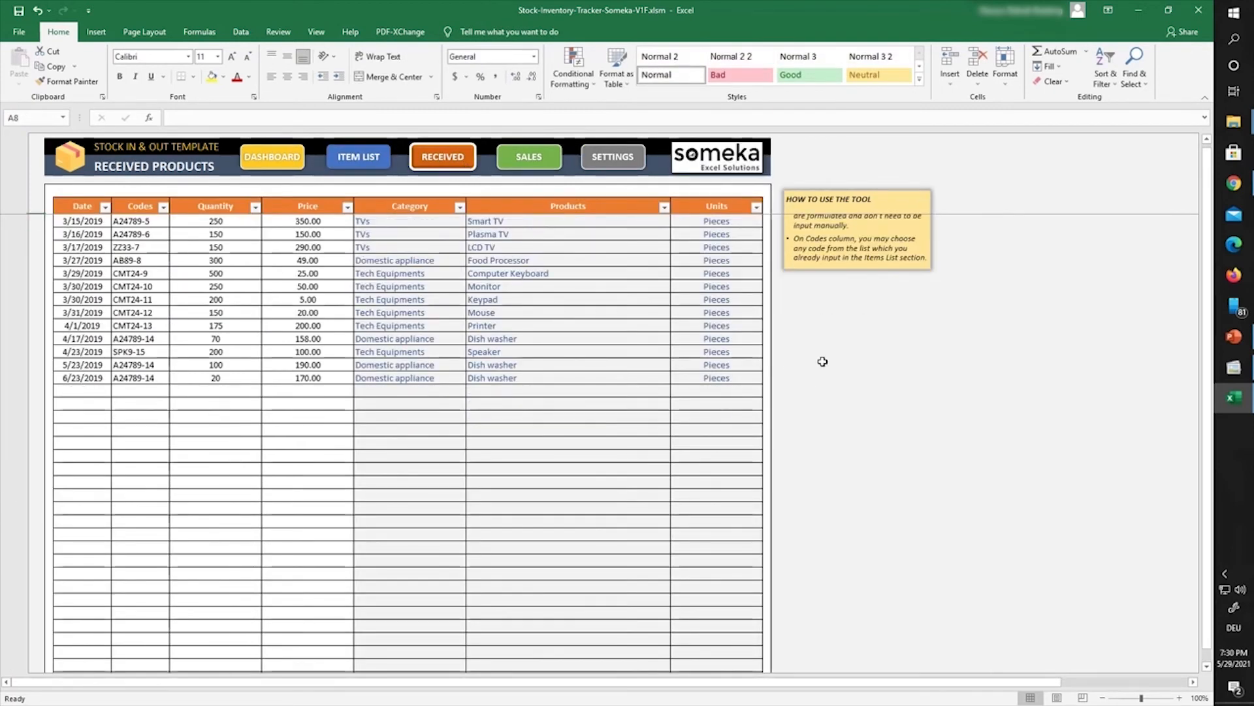
Step: Delete the someka logo and Developed by someka.net credit from Received Products
{"action": "right_click", "coordinate": [750, 167]}
{"action": "key", "text": "Escape"}
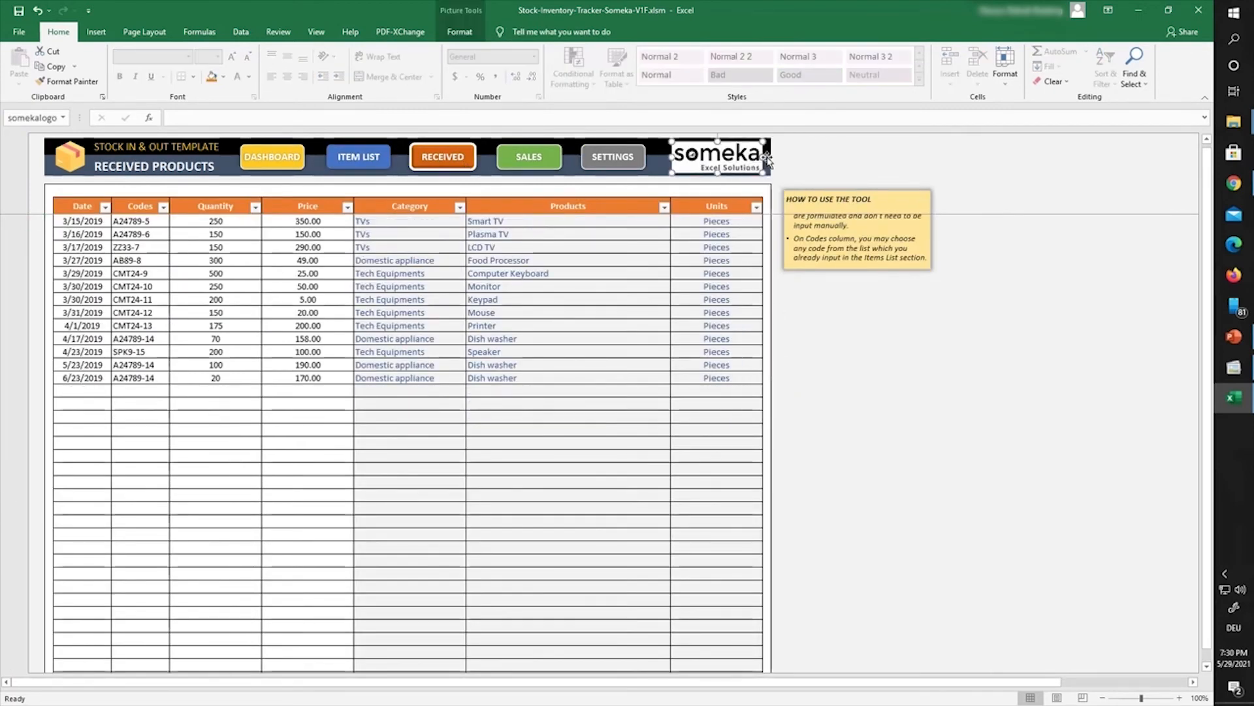
{"action": "key", "text": "Delete"}
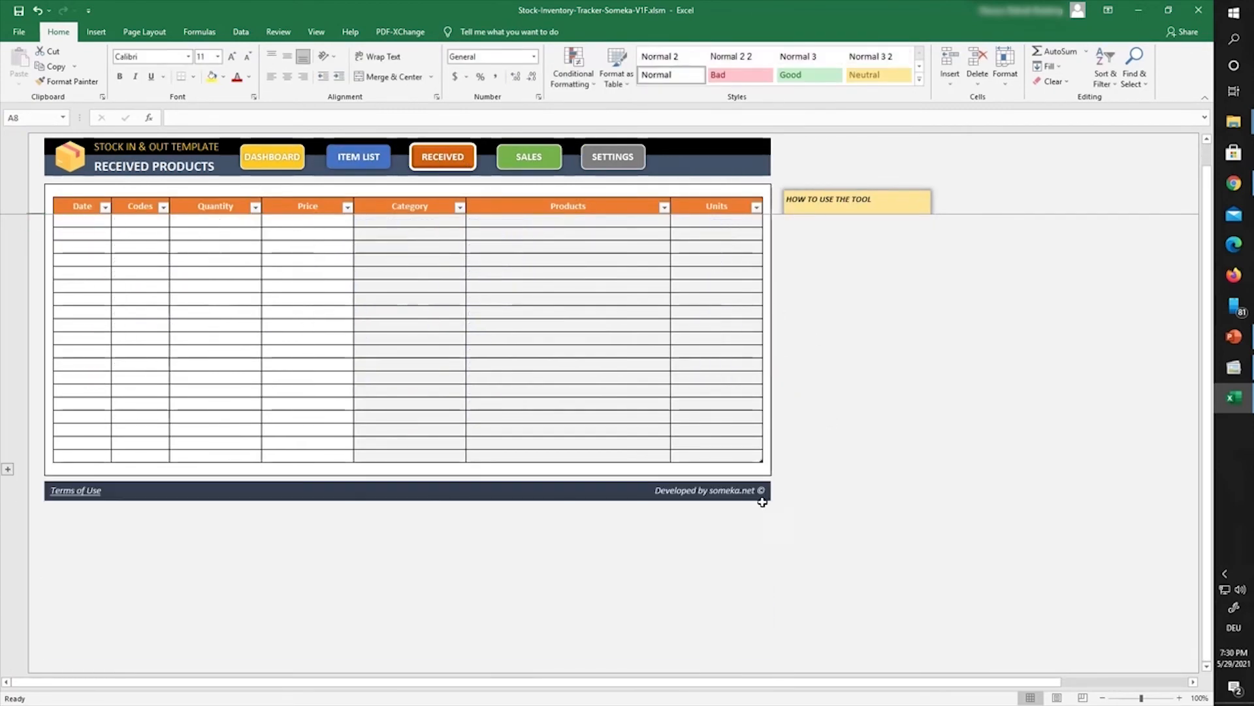
{"action": "right_click", "coordinate": [761, 495]}
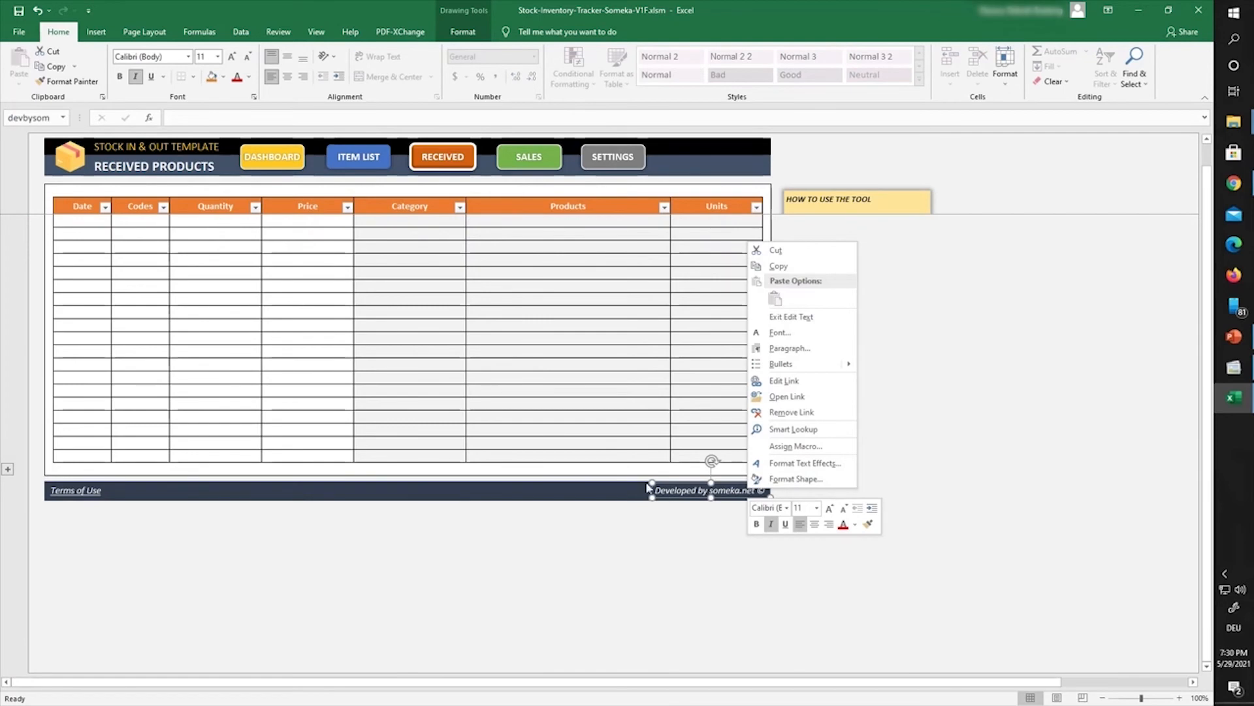
{"action": "key", "text": "Escape"}
{"action": "key", "text": "Delete"}
{"action": "left_click", "coordinate": [706, 490]}
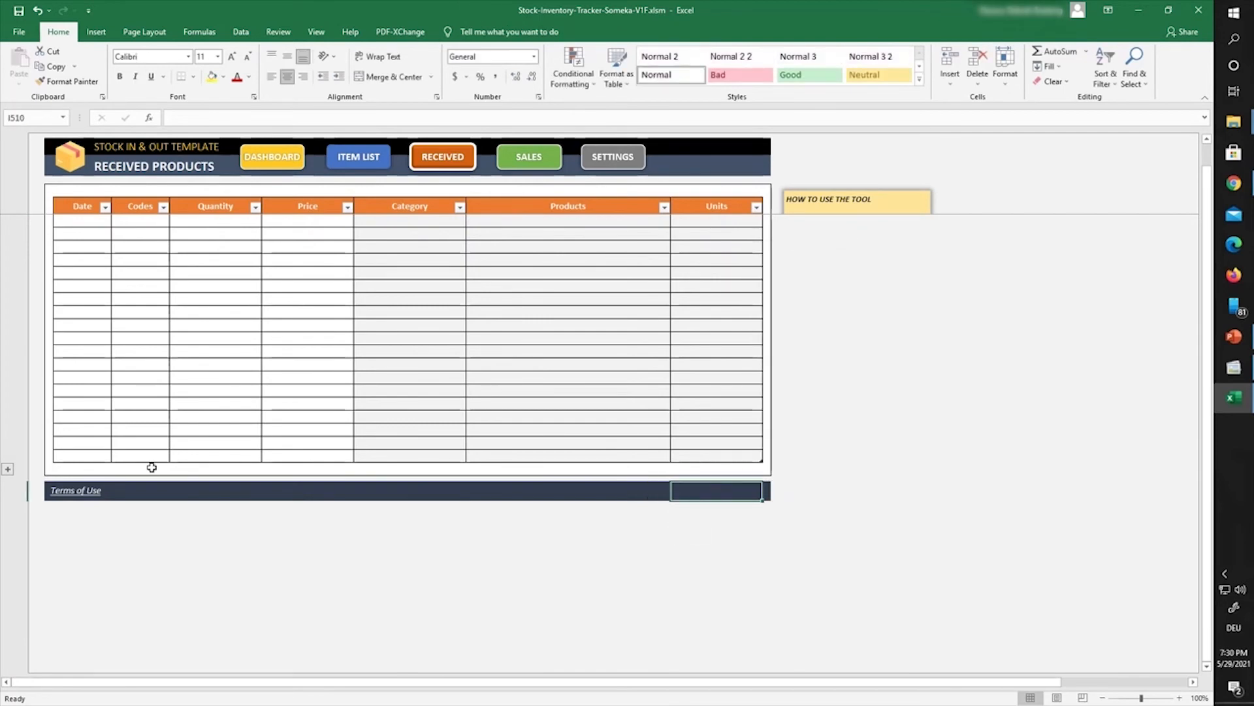
Step: Delete the Terms of Use footer box from Received Products
{"action": "right_click", "coordinate": [90, 492]}
{"action": "left_click", "coordinate": [125, 414]}
{"action": "key", "text": "Delete"}
{"action": "scroll", "coordinate": [672, 422], "scroll_direction": "up", "scroll_amount": 5}
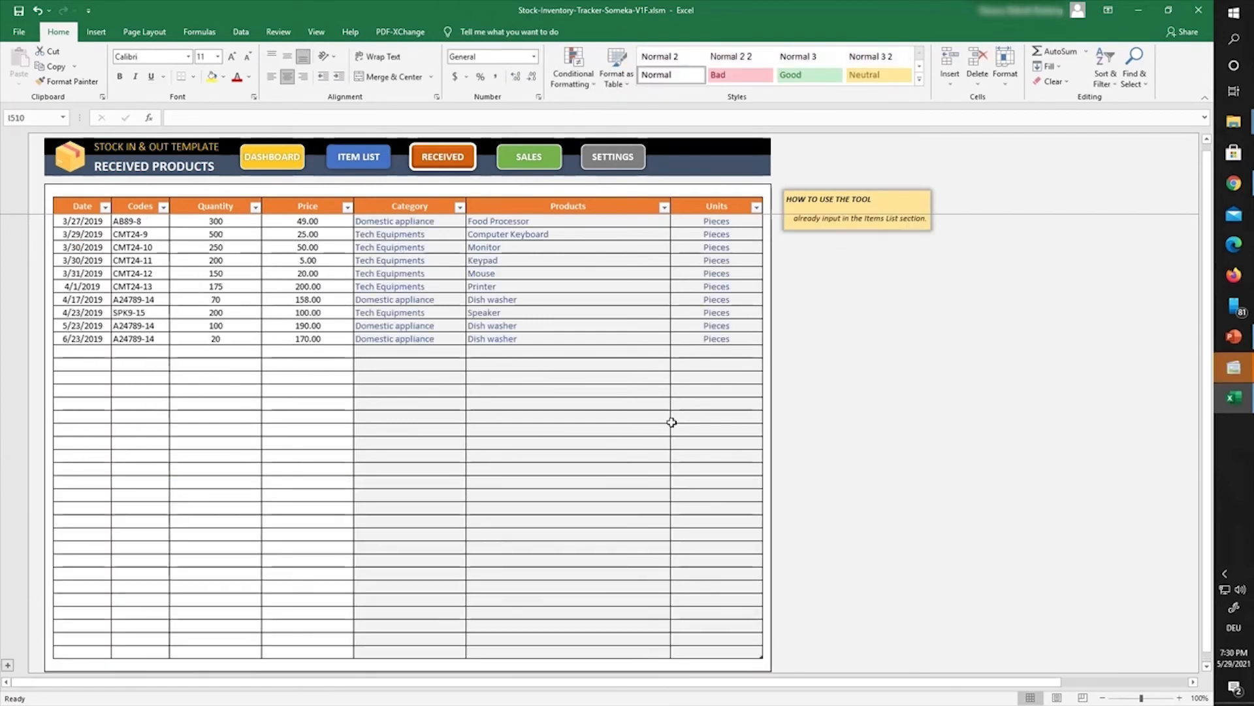
{"action": "left_click", "coordinate": [613, 157]}
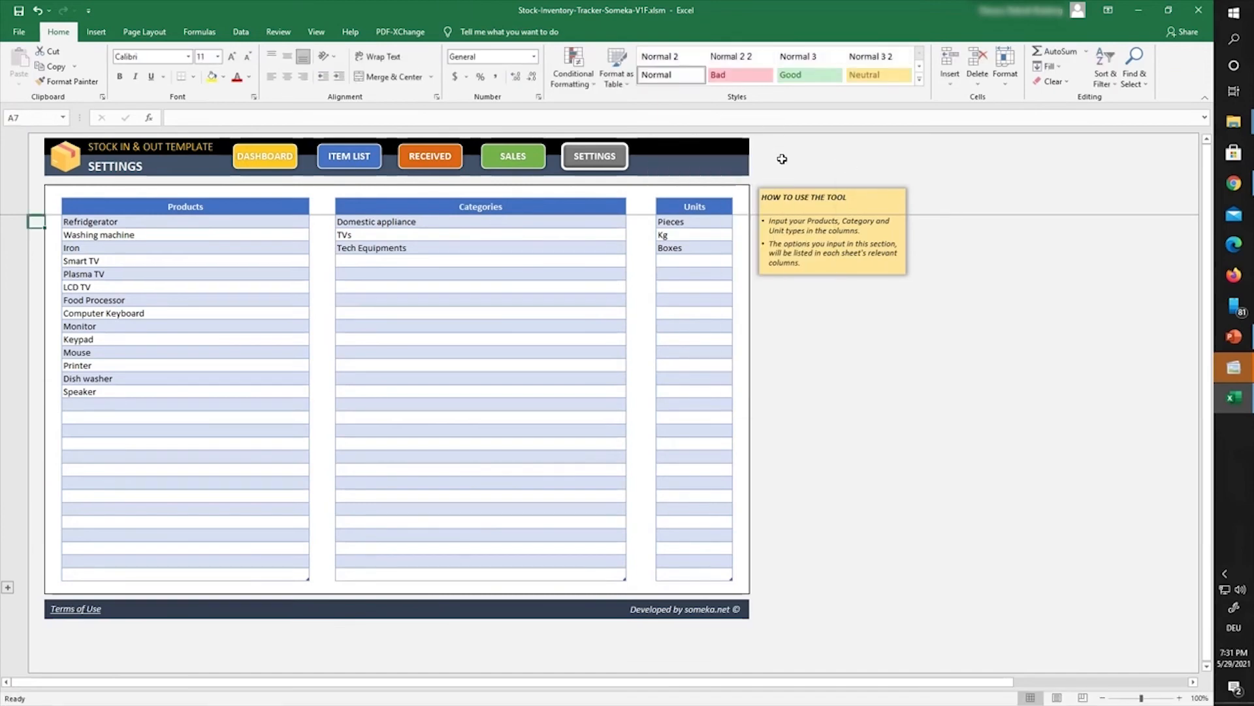
Step: Remove the Developed by credit and Terms of Use footer boxes from the Settings sheet
{"action": "right_click", "coordinate": [734, 611]}
{"action": "key", "text": "Escape"}
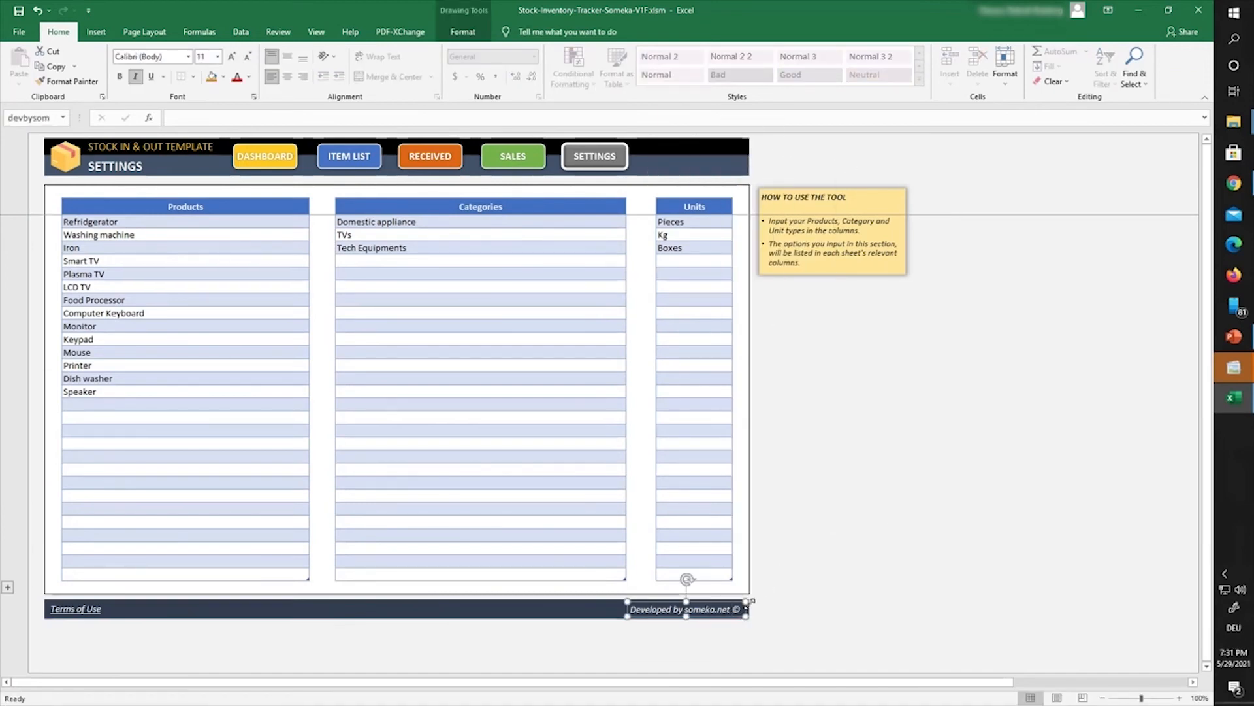
{"action": "left_click", "coordinate": [269, 546]}
{"action": "right_click", "coordinate": [78, 609]}
{"action": "key", "text": "Escape"}
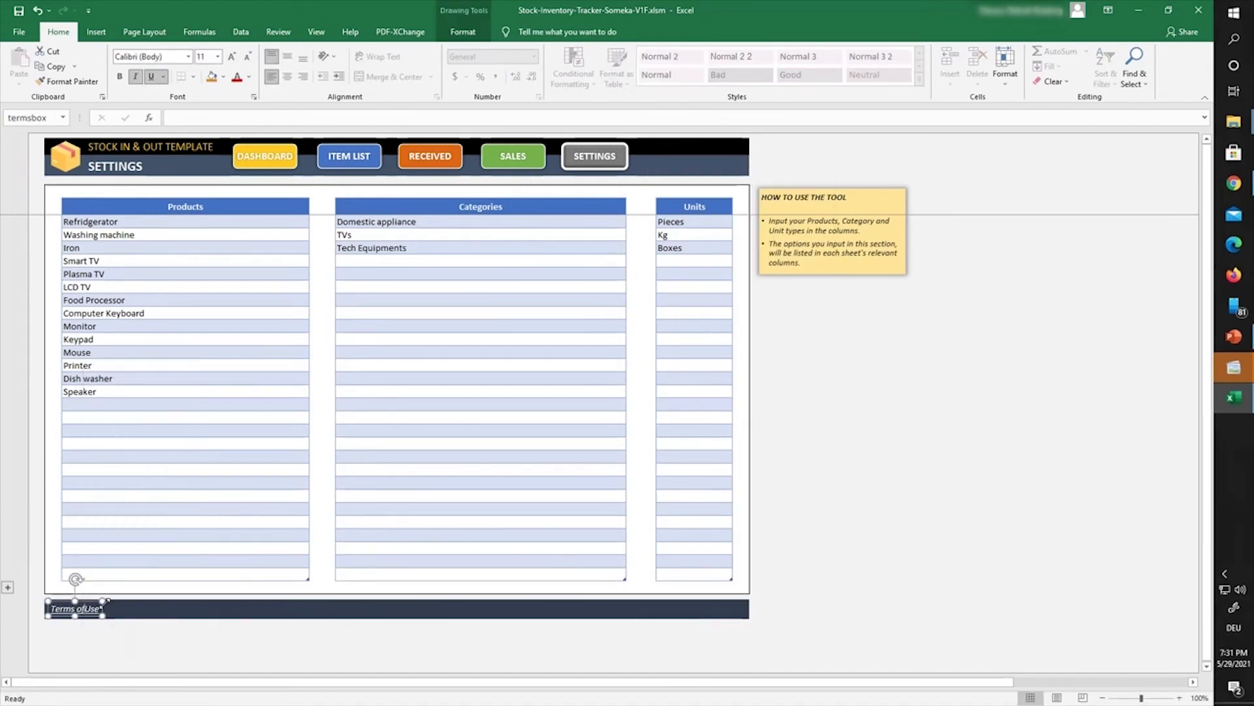
{"action": "left_click", "coordinate": [257, 602]}
Step: On the Sales sheet, cut the someka logo and delete both footer boxes
{"action": "left_click", "coordinate": [513, 157]}
{"action": "right_click", "coordinate": [725, 167]}
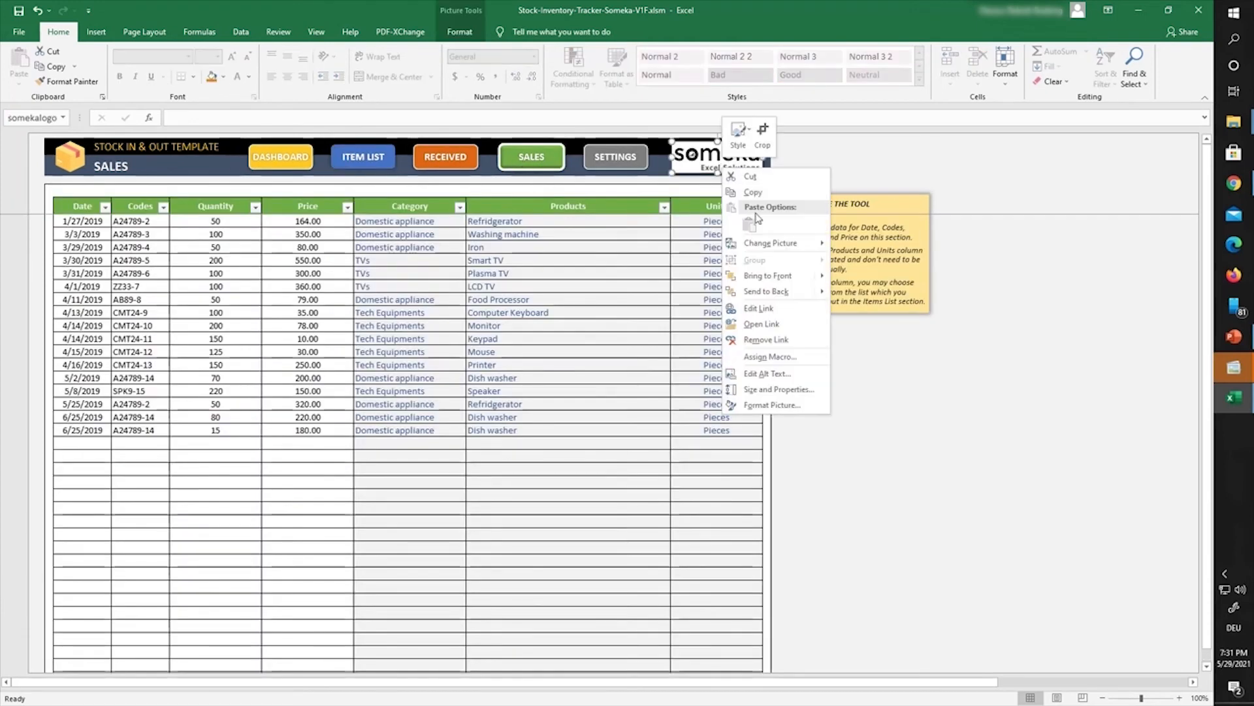
{"action": "left_click", "coordinate": [750, 176]}
{"action": "scroll", "coordinate": [758, 405], "scroll_direction": "down", "scroll_amount": 4}
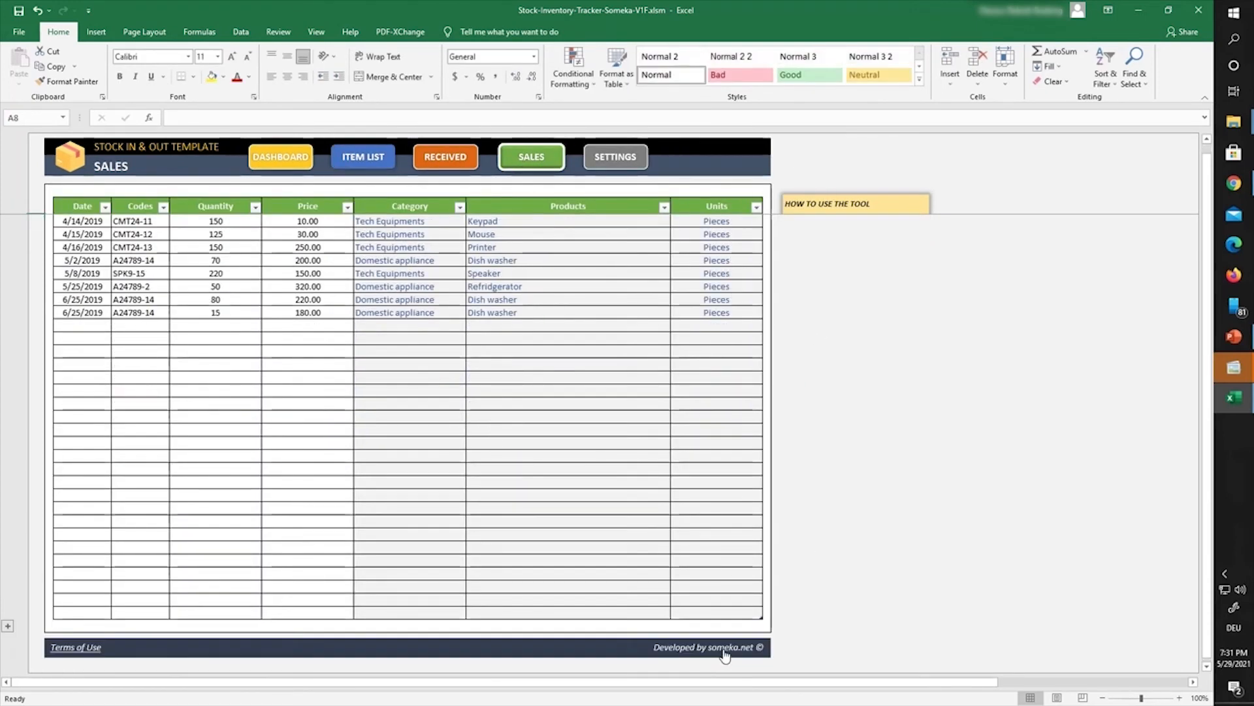
{"action": "right_click", "coordinate": [724, 650]}
{"action": "left_click", "coordinate": [749, 655]}
{"action": "key", "text": "Delete"}
{"action": "right_click", "coordinate": [74, 648]}
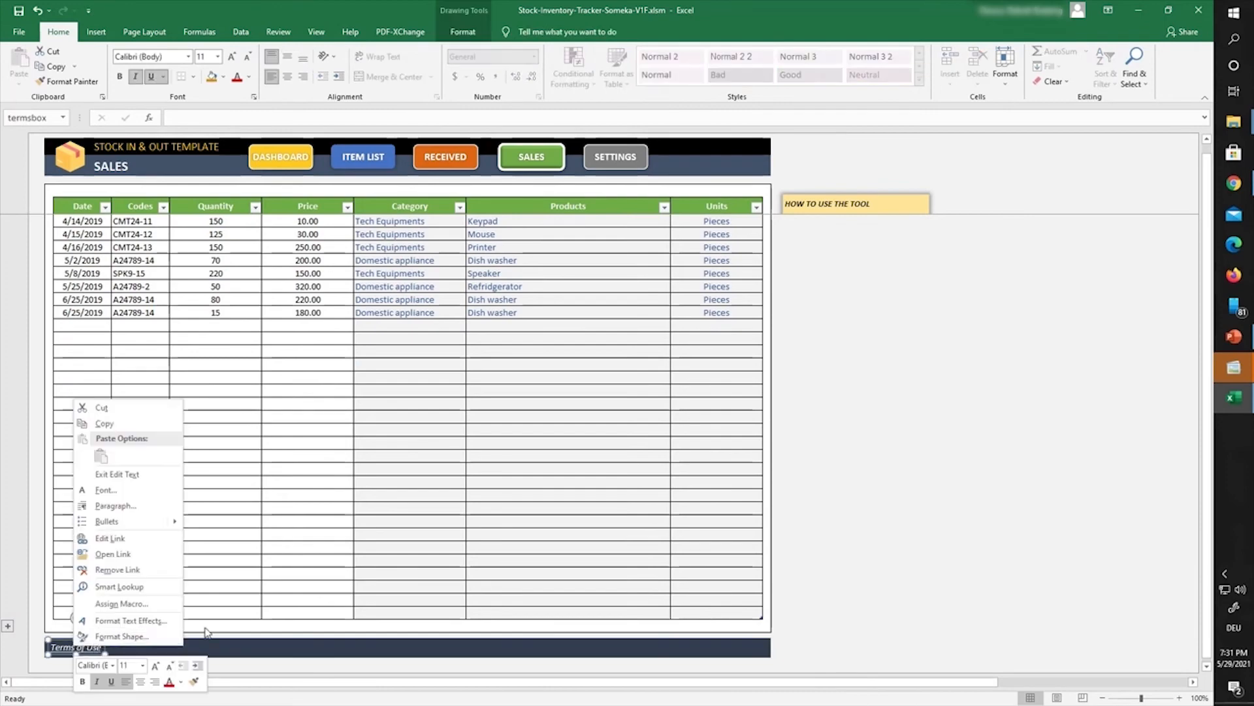
{"action": "left_click", "coordinate": [105, 643]}
{"action": "key", "text": "Delete"}
Step: Cycle through every sheet to check that all branding is gone
{"action": "left_click", "coordinate": [617, 163]}
{"action": "left_click", "coordinate": [447, 158]}
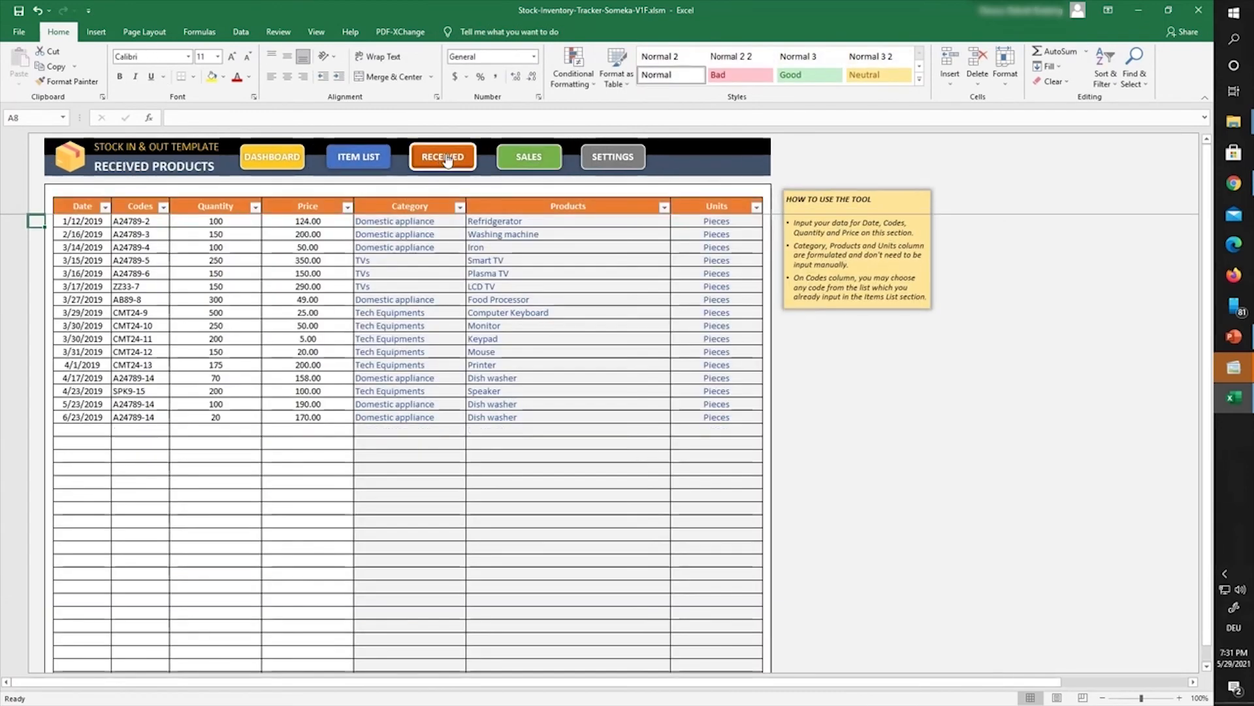
{"action": "left_click", "coordinate": [358, 157]}
{"action": "left_click", "coordinate": [294, 157]}
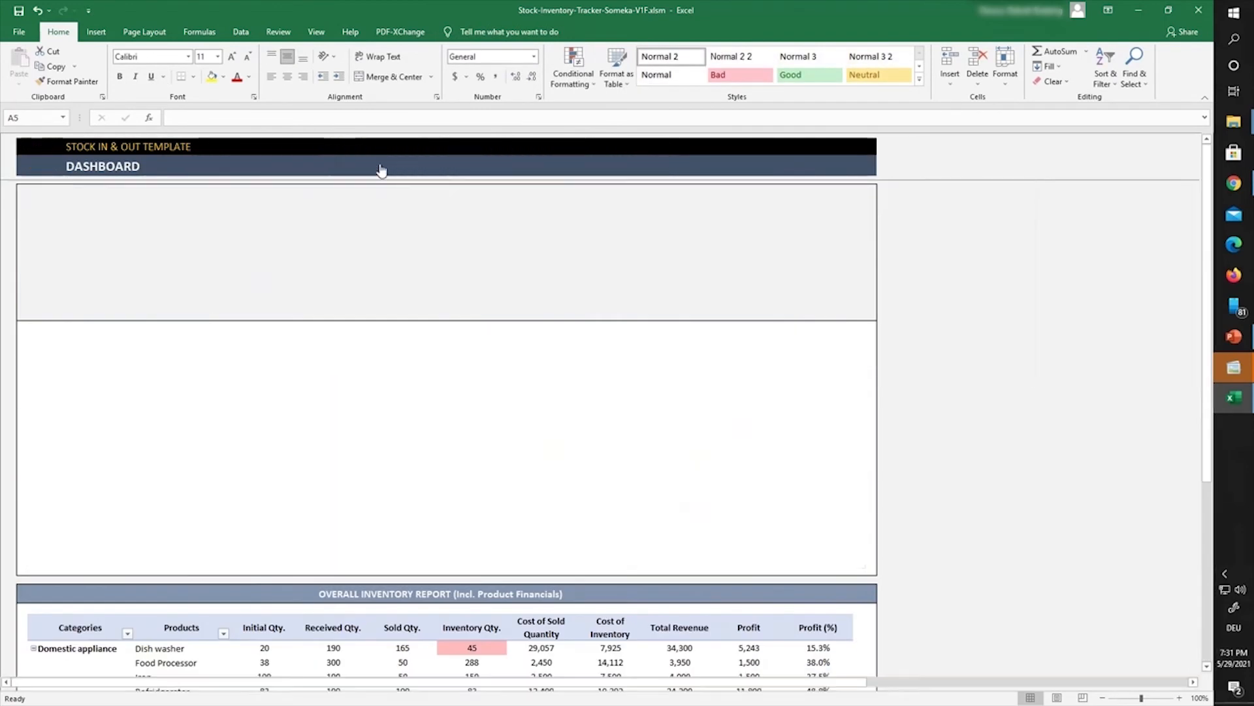
{"action": "left_click", "coordinate": [381, 167]}
{"action": "left_click", "coordinate": [461, 162]}
{"action": "left_click", "coordinate": [532, 163]}
{"action": "left_click", "coordinate": [603, 162]}
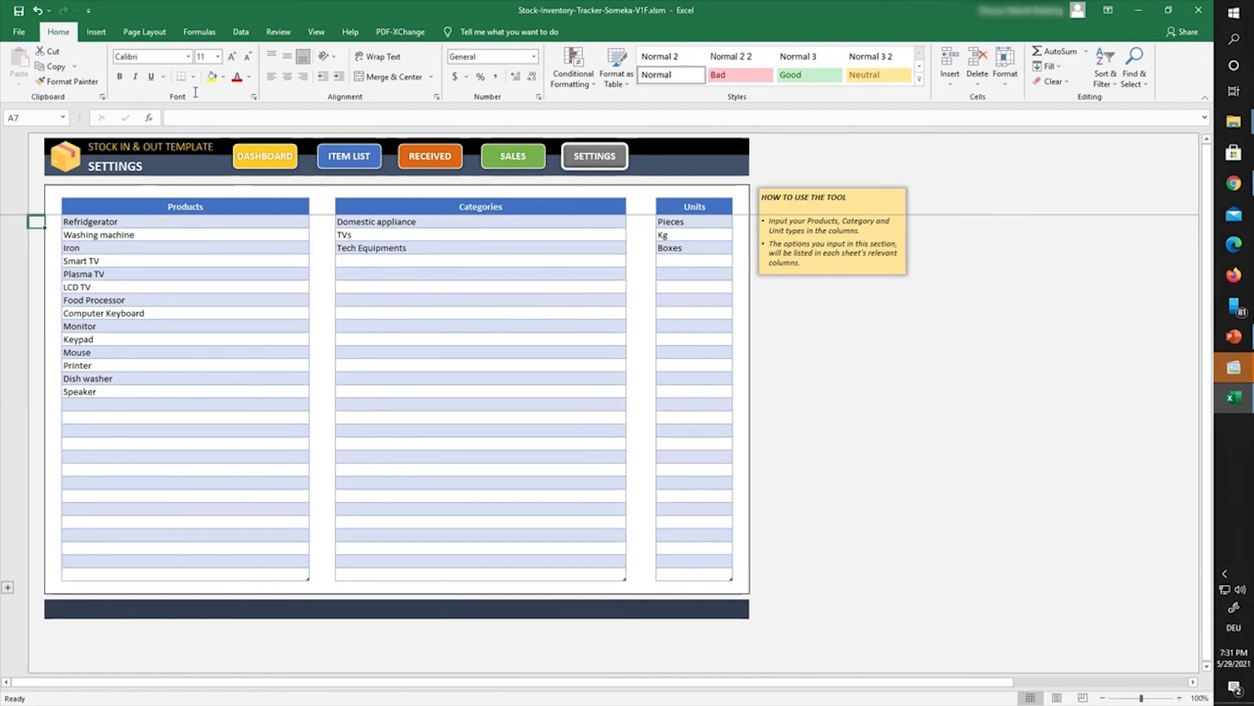
Step: Save the cleaned workbook, close Excel, and refresh the desktop
{"action": "left_click", "coordinate": [19, 11]}
{"action": "left_click", "coordinate": [1198, 10]}
{"action": "right_click", "coordinate": [511, 132]}
{"action": "left_click", "coordinate": [546, 189]}
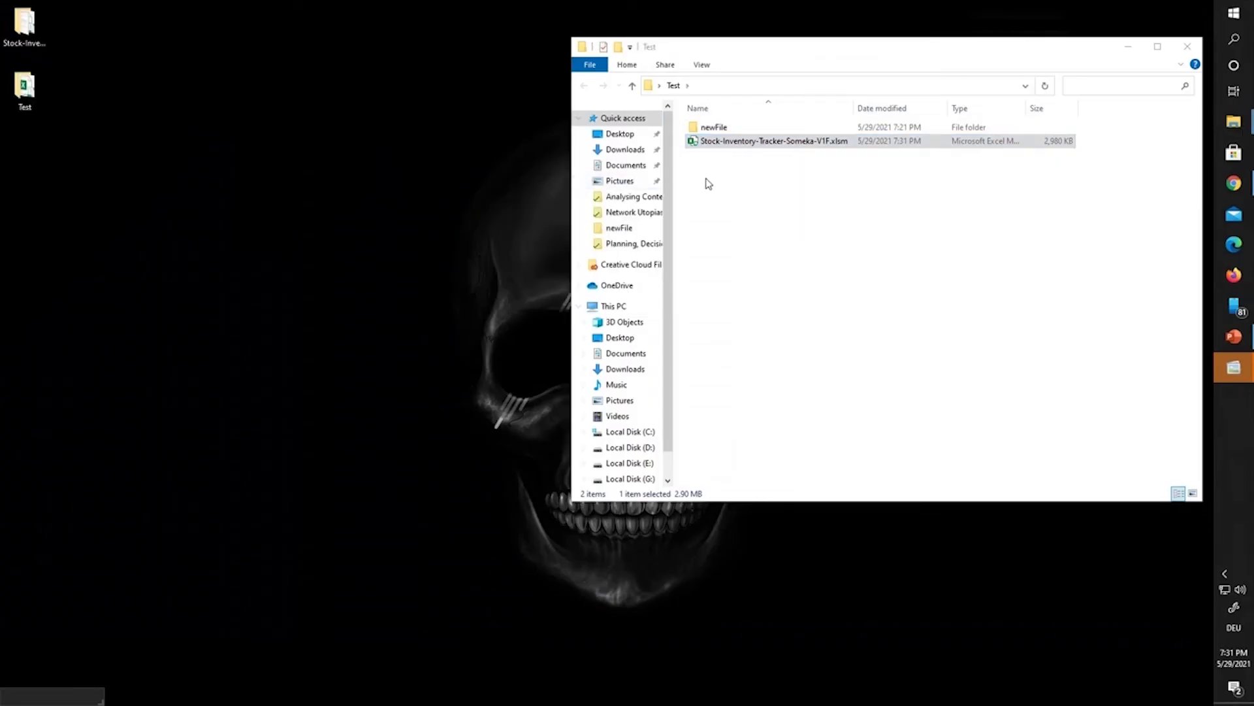
{"action": "double_click", "coordinate": [760, 145]}
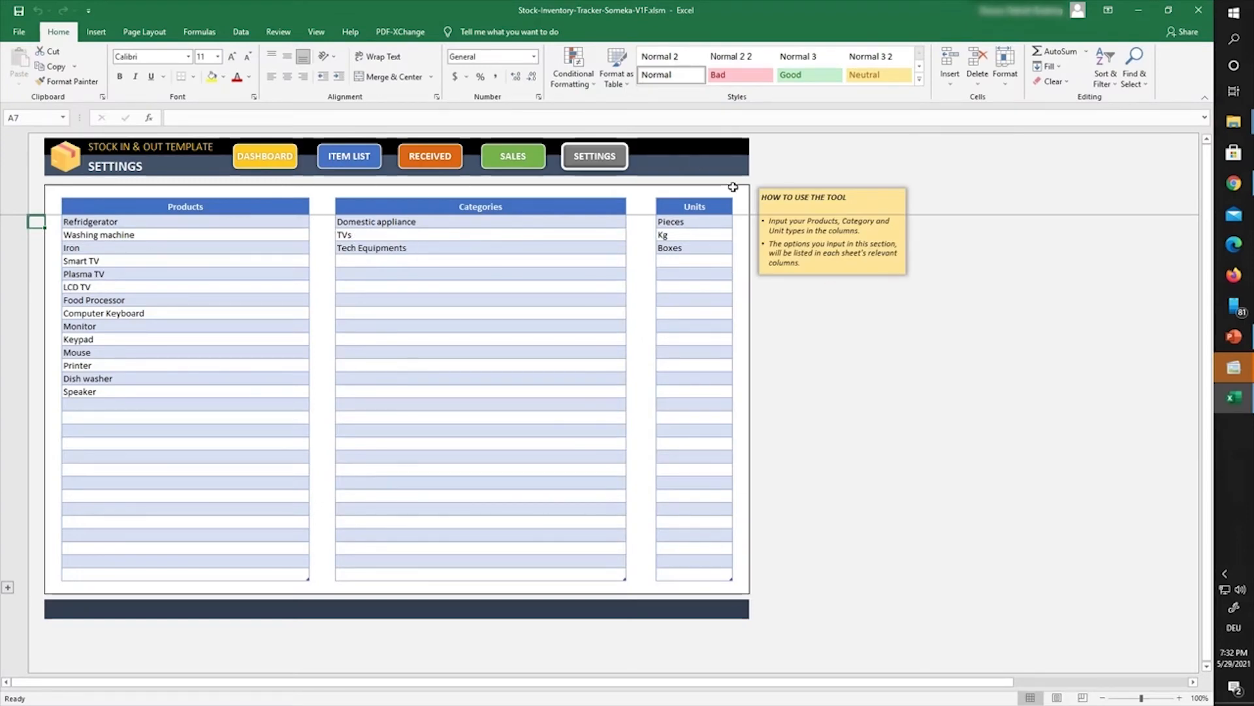
{"action": "left_click", "coordinate": [356, 166]}
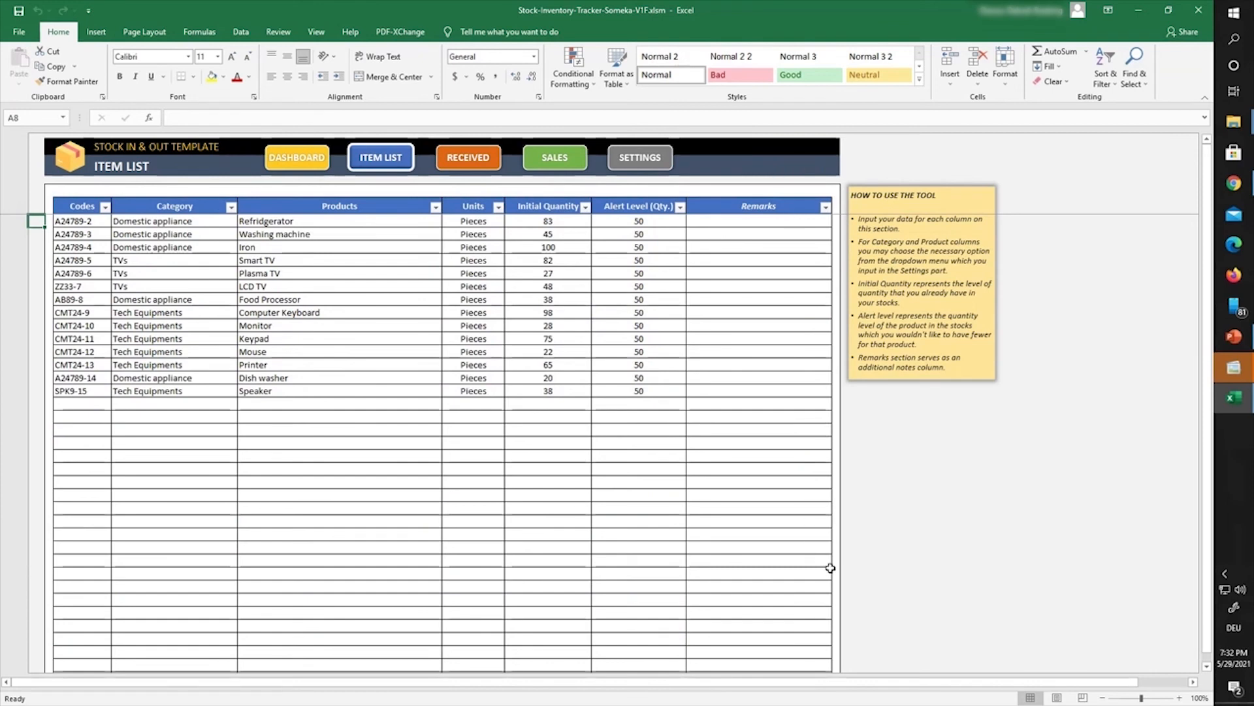
{"action": "scroll", "coordinate": [830, 567], "scroll_direction": "down", "scroll_amount": 6}
{"action": "scroll", "coordinate": [812, 541], "scroll_direction": "up", "scroll_amount": 6}
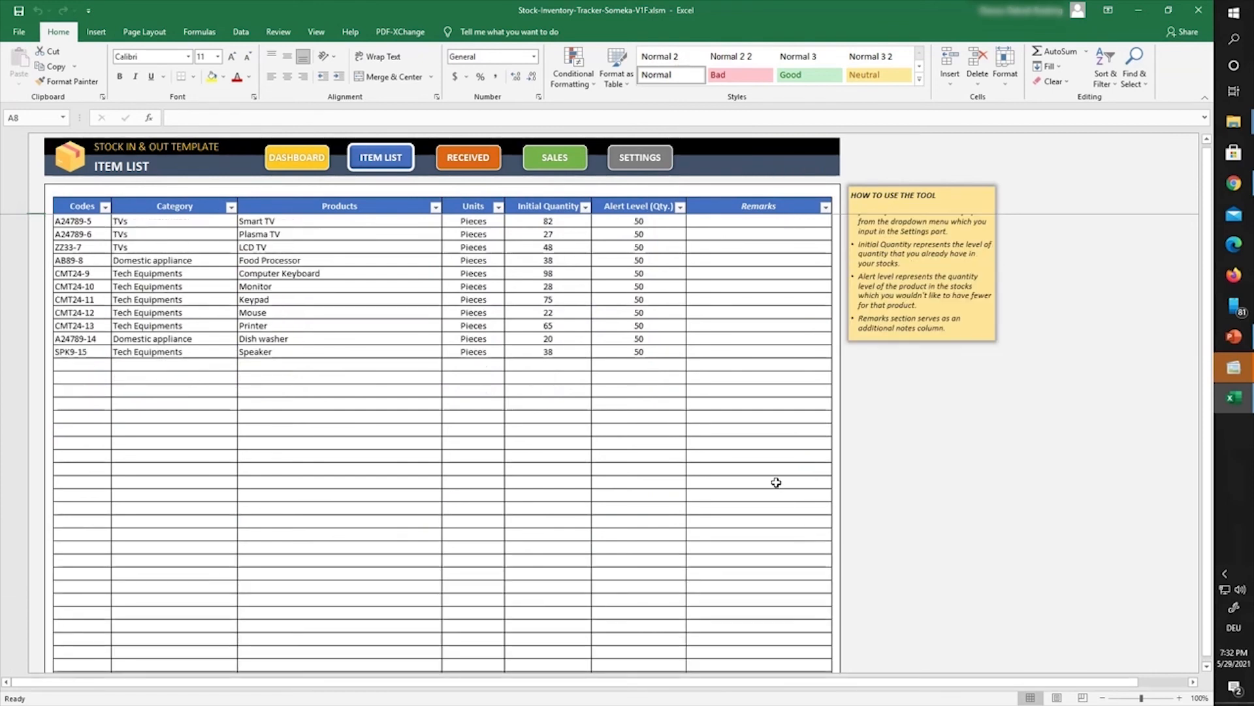
{"action": "left_click", "coordinate": [721, 170]}
{"action": "double_click", "coordinate": [722, 169]}
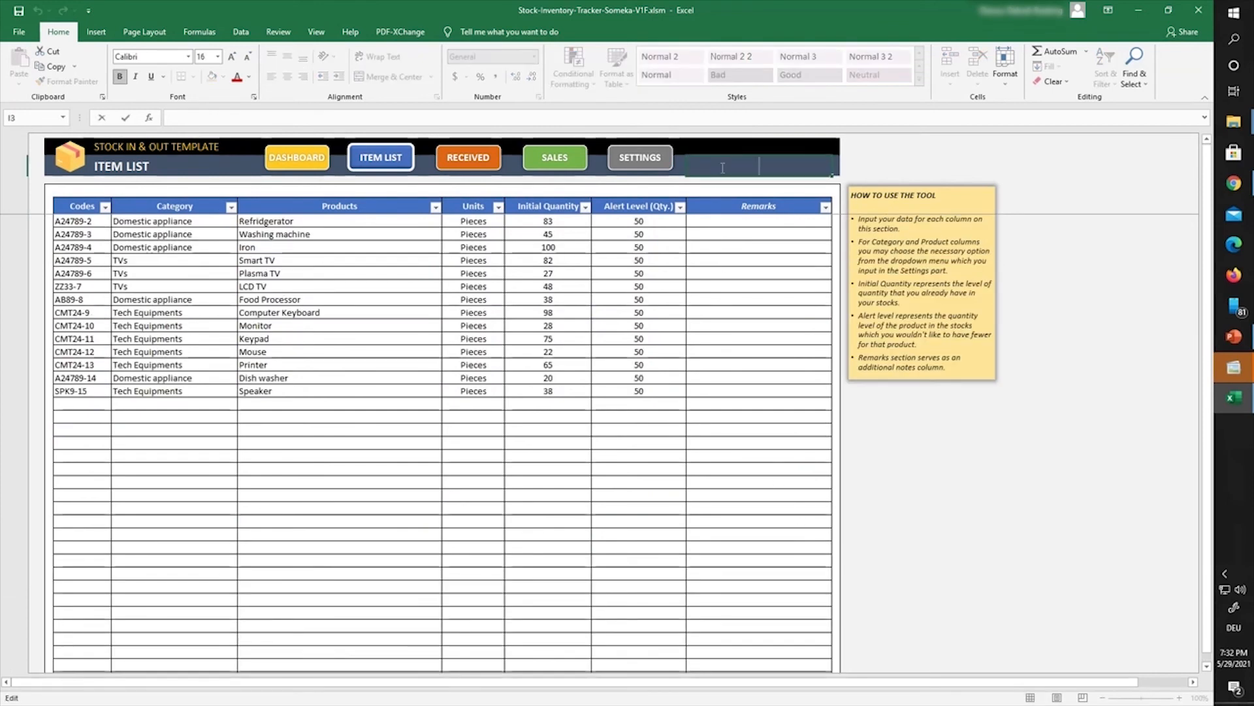
{"action": "left_click", "coordinate": [639, 351]}
{"action": "scroll", "coordinate": [526, 362], "scroll_direction": "down", "scroll_amount": 2}
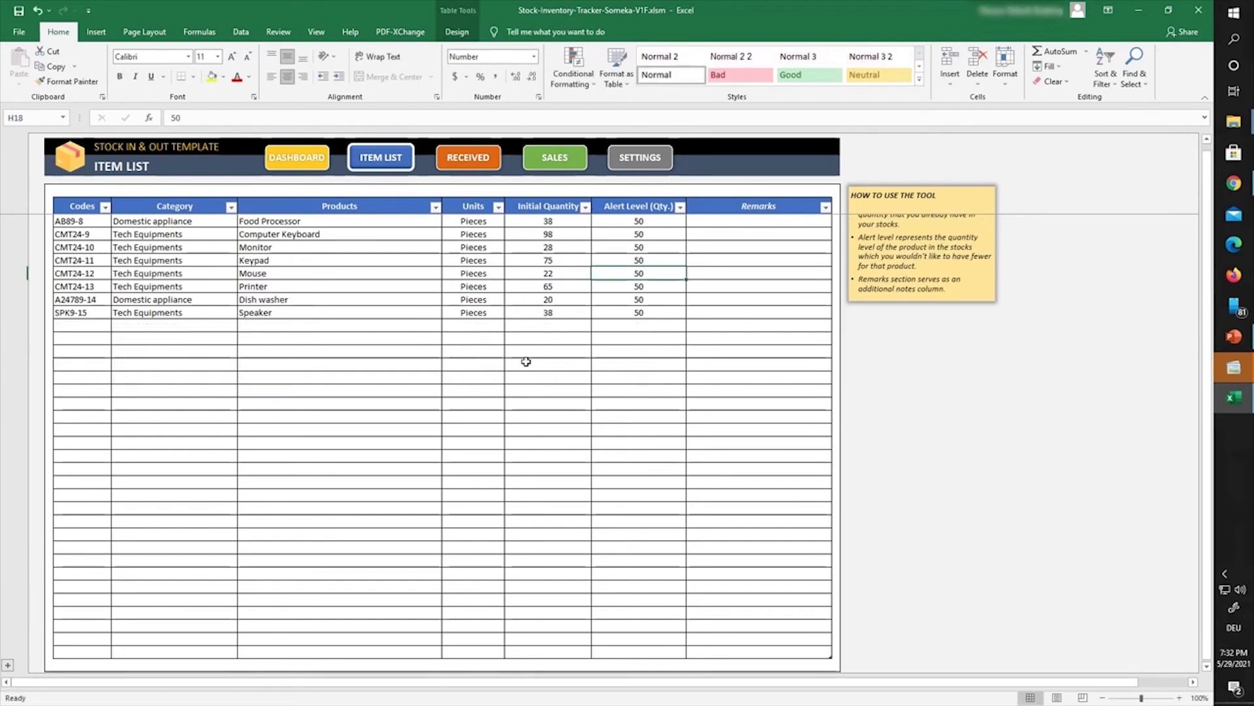
{"action": "scroll", "coordinate": [622, 441], "scroll_direction": "down", "scroll_amount": 3}
{"action": "double_click", "coordinate": [794, 570]}
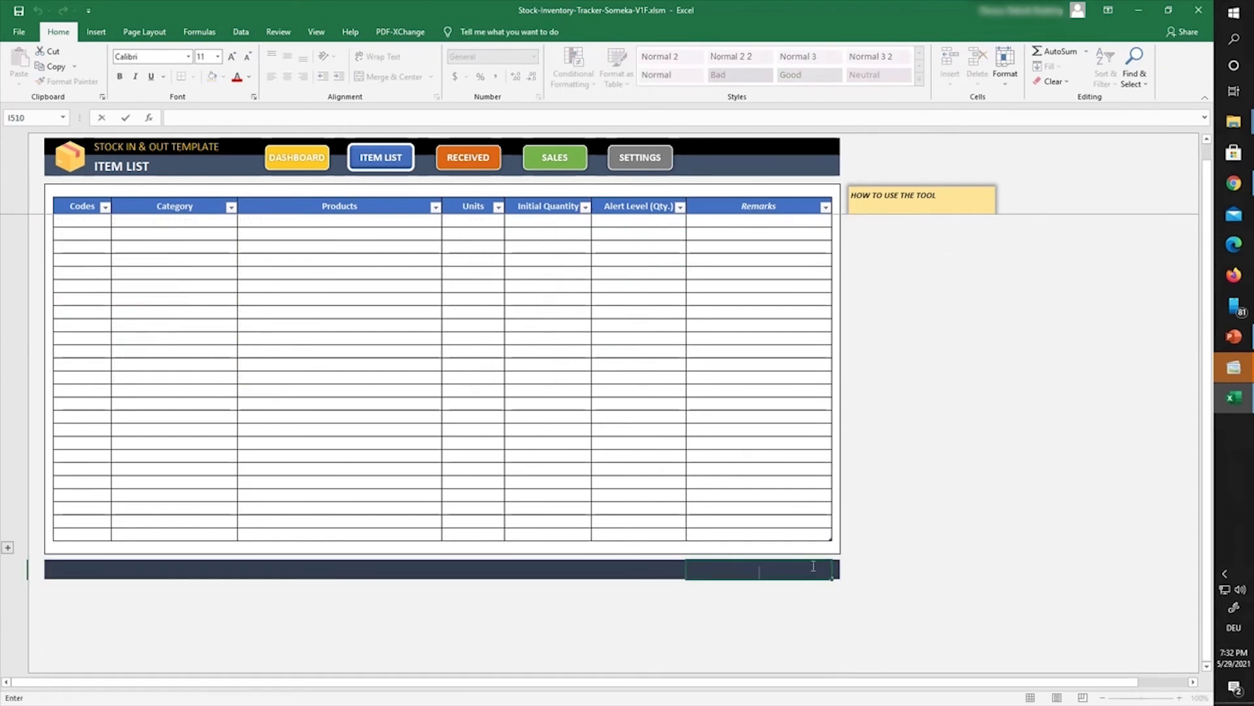
{"action": "left_click", "coordinate": [876, 556]}
{"action": "scroll", "coordinate": [782, 459], "scroll_direction": "up", "scroll_amount": 3}
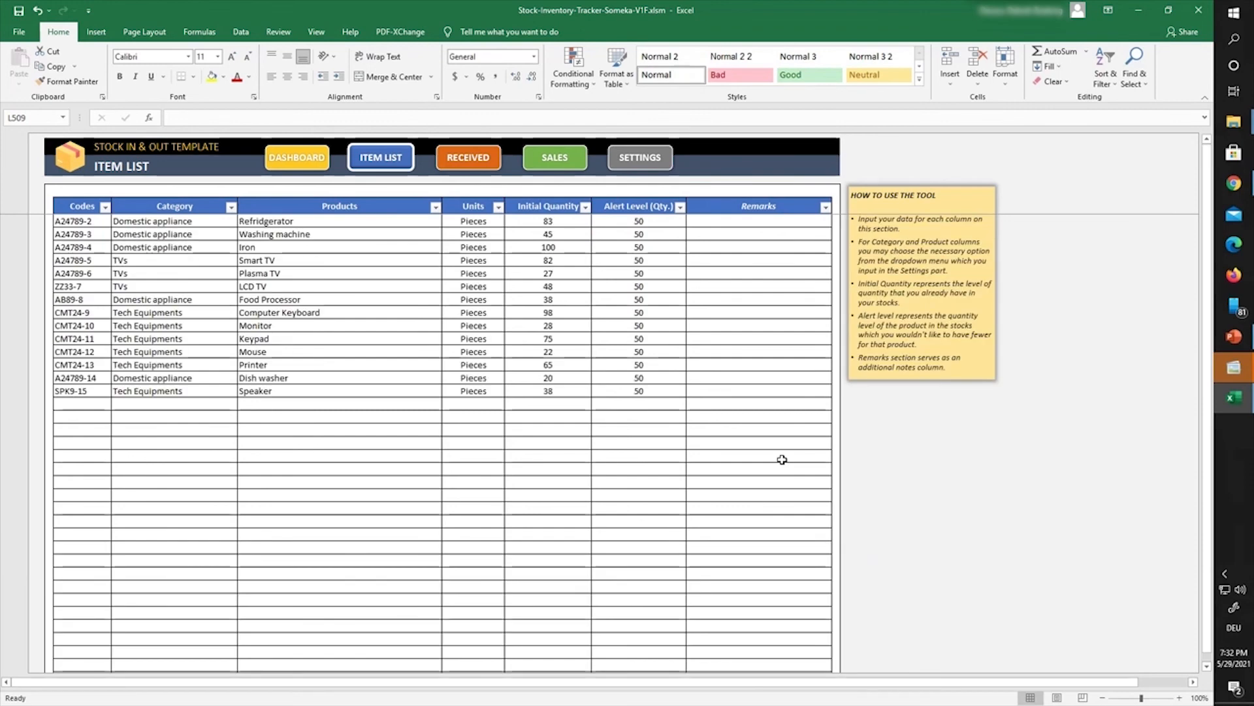
{"action": "left_click", "coordinate": [633, 158]}
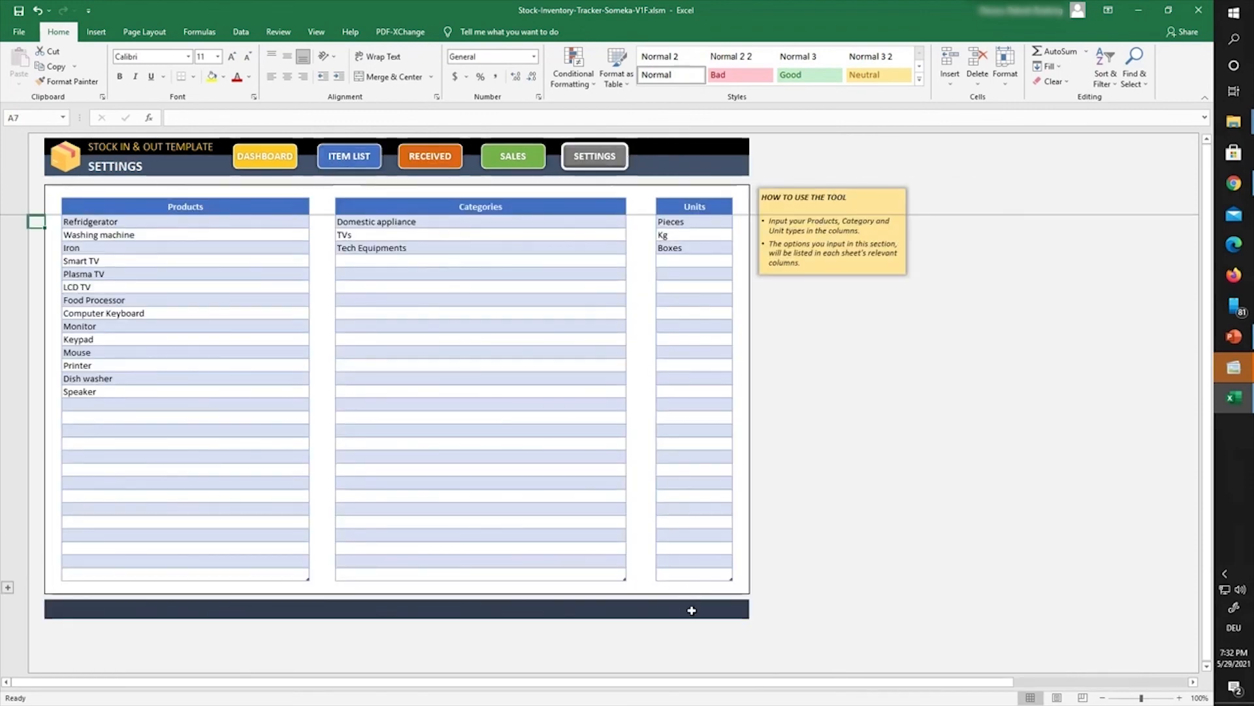
{"action": "double_click", "coordinate": [692, 610]}
{"action": "type", "text": "tutz"}
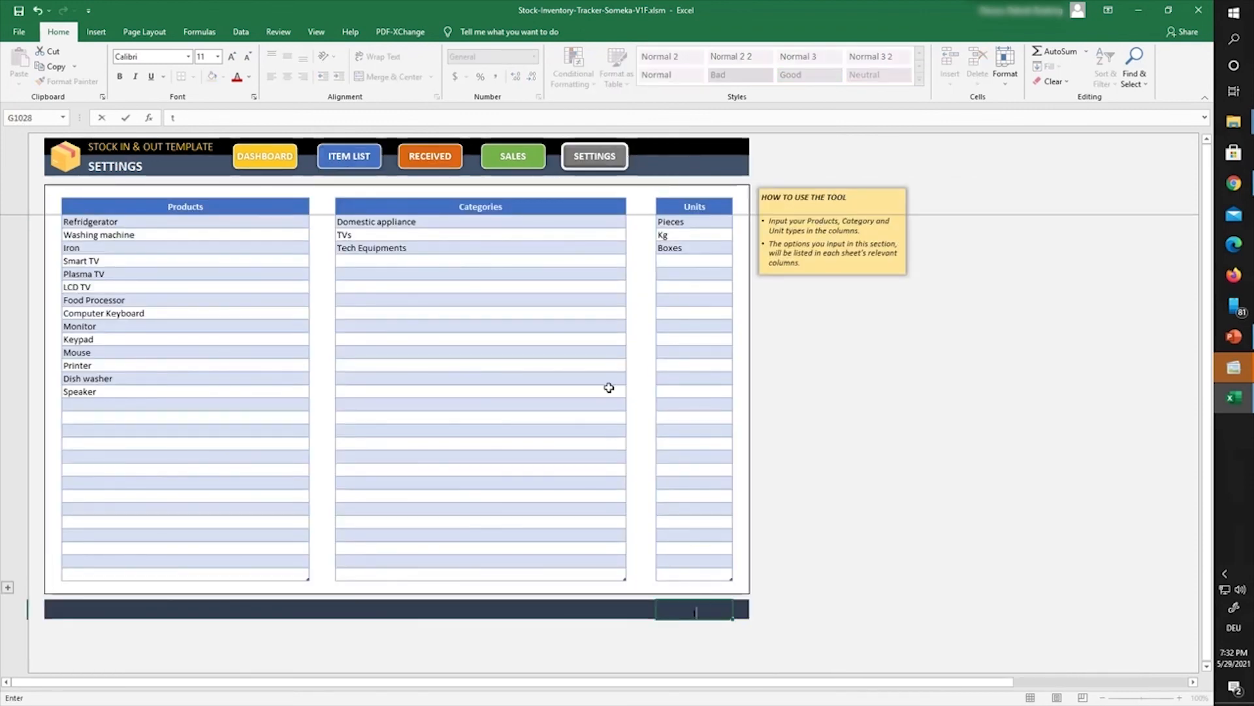
{"action": "key", "text": "BackSpace"}
{"action": "key", "text": "BackSpace"}
{"action": "key", "text": "BackSpace"}
{"action": "key", "text": "BackSpace"}
{"action": "left_click", "coordinate": [606, 160]}
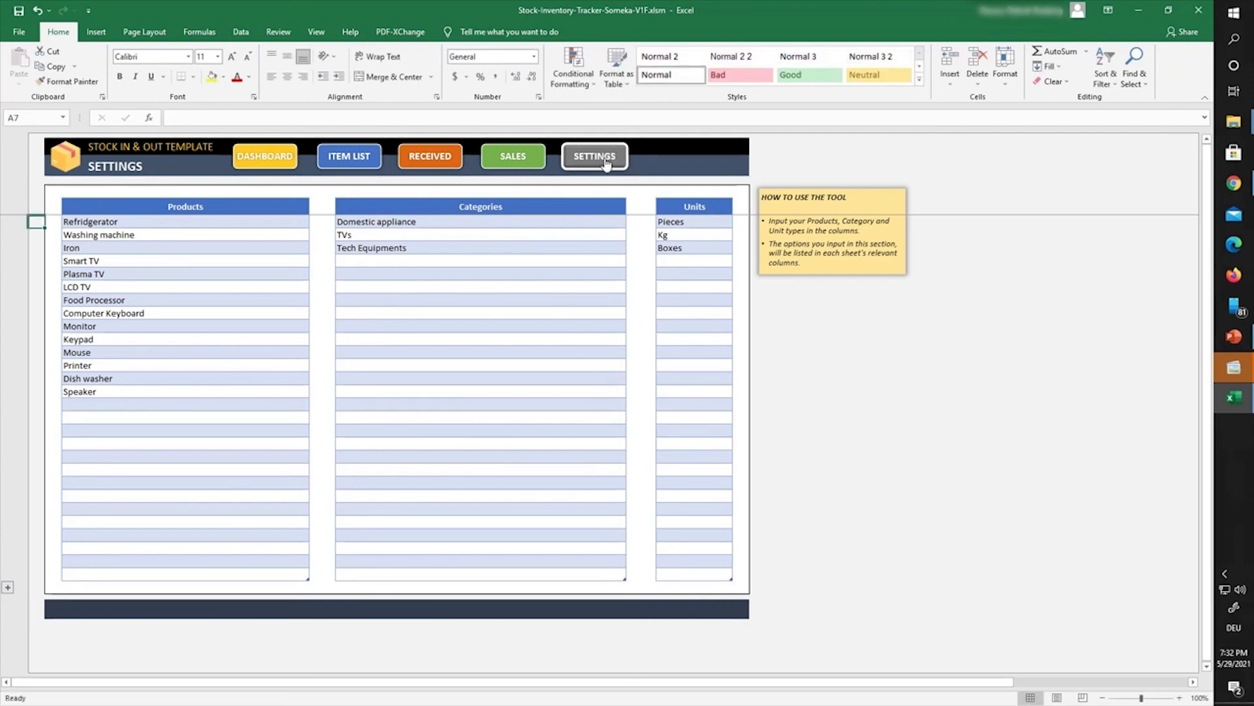
{"action": "left_click", "coordinate": [536, 162]}
{"action": "left_click", "coordinate": [445, 159]}
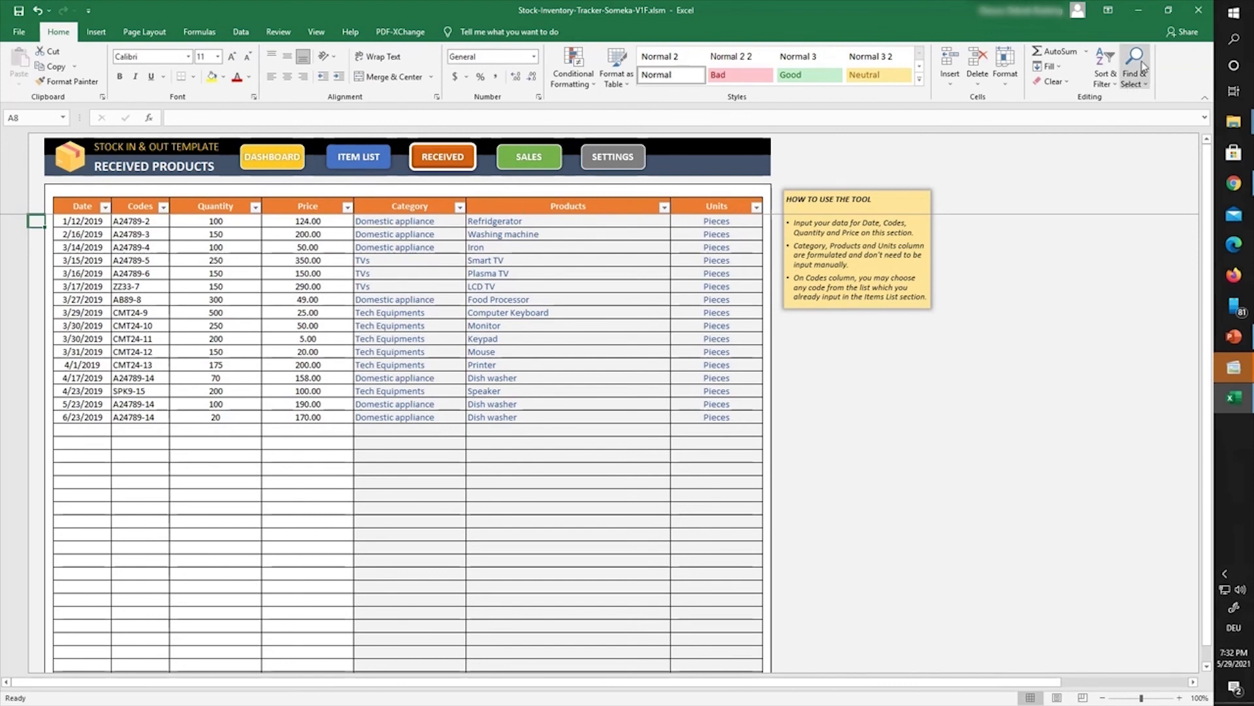
{"action": "left_click", "coordinate": [1198, 10]}
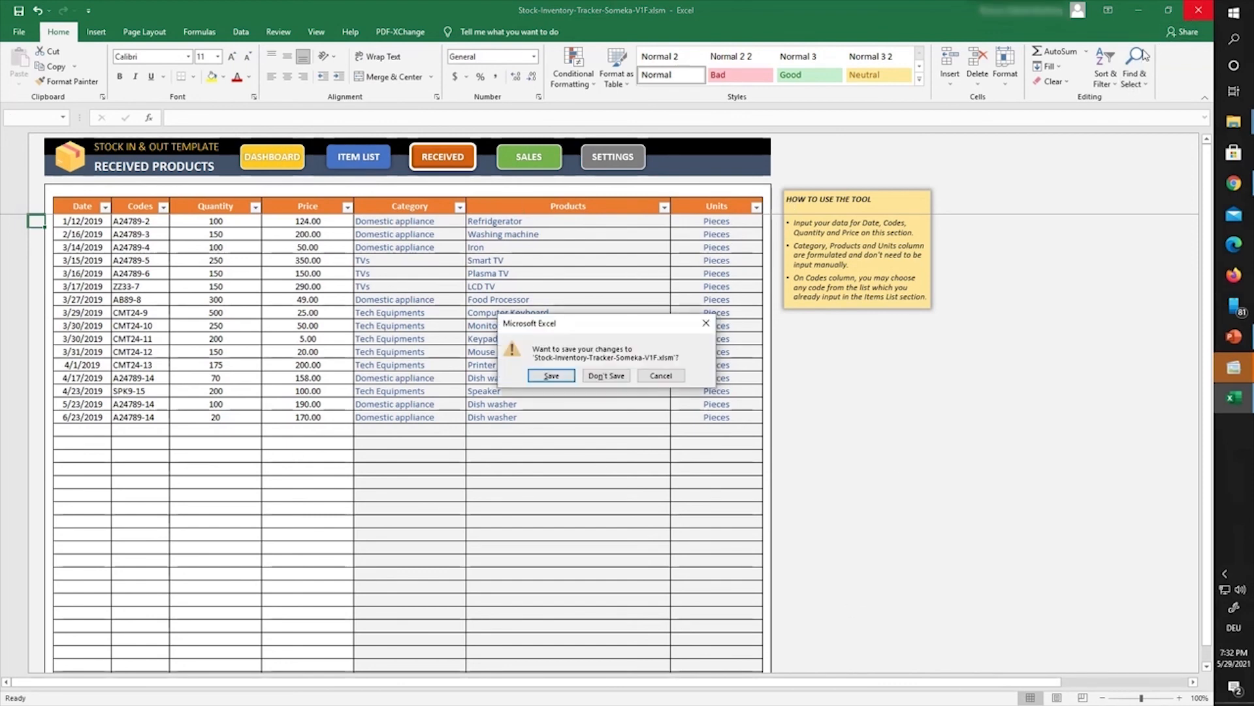
{"action": "left_click", "coordinate": [605, 376]}
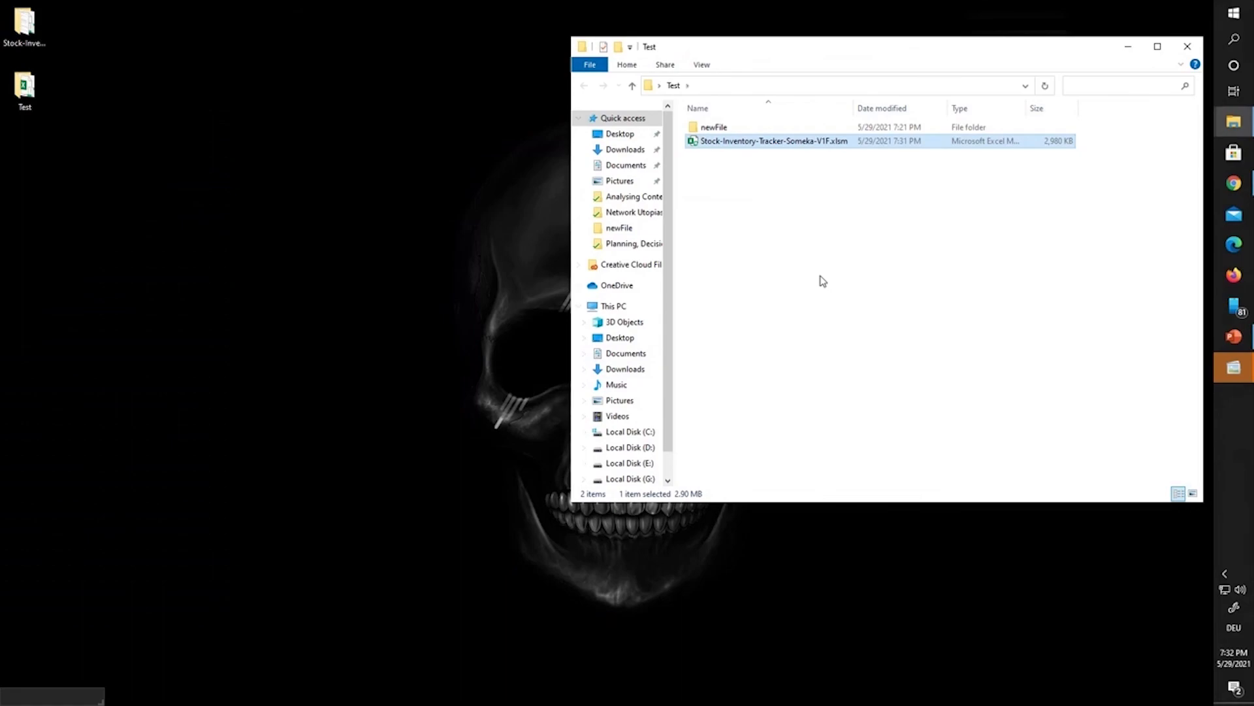